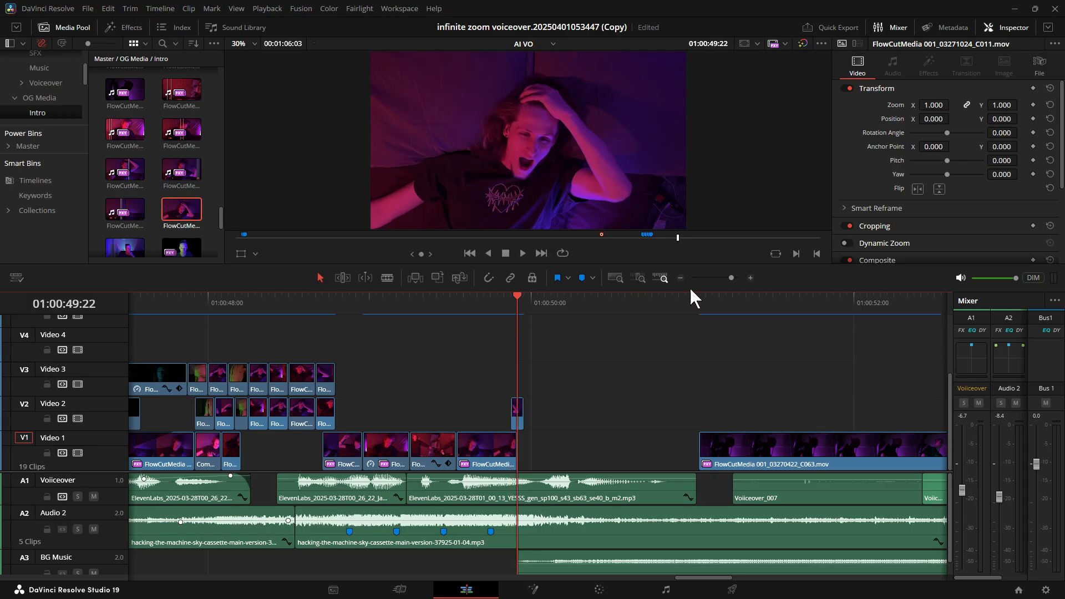
Split the short screaming clip on Video 2 at 01:00:49:22 to isolate its last frame.
{"action": "left_click_drag", "start_coordinate": [731, 277], "coordinate": [738, 278]}
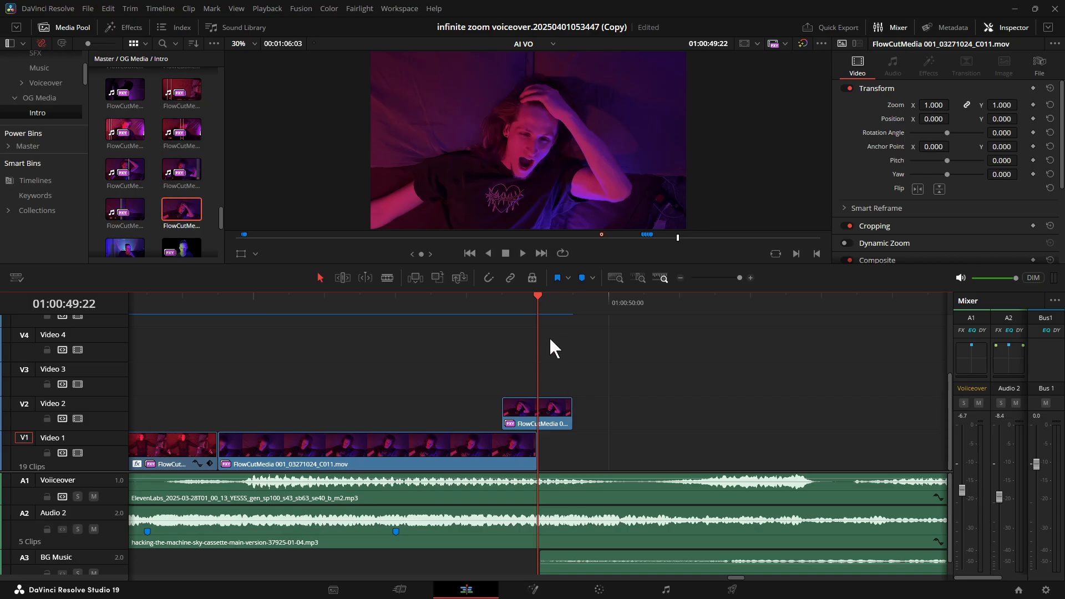
{"action": "left_click_drag", "start_coordinate": [534, 362], "coordinate": [541, 361]}
{"action": "key", "text": "Right"}
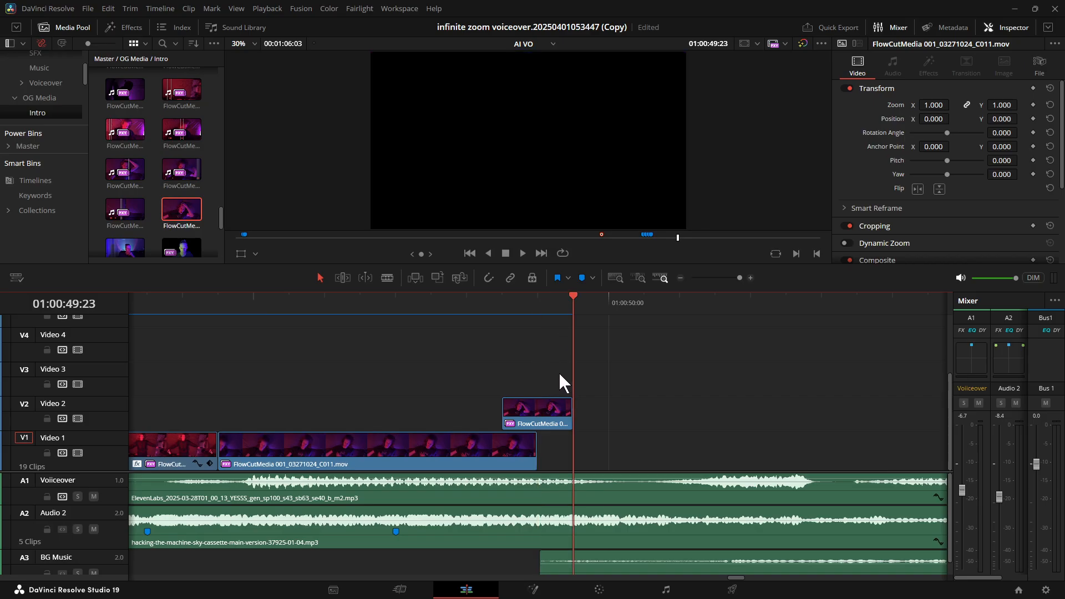
{"action": "key", "text": "Left"}
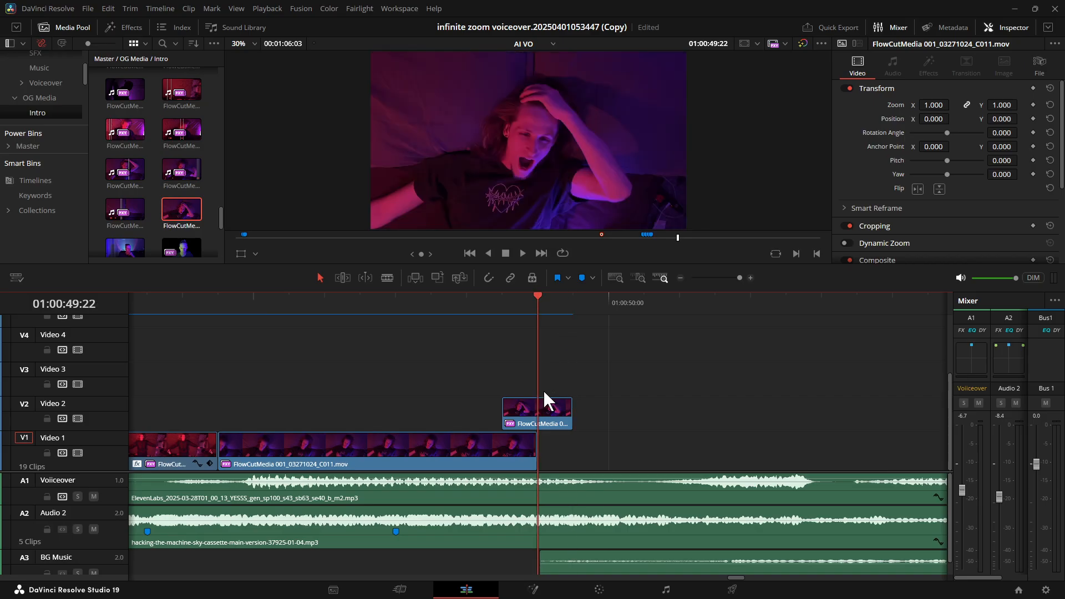
{"action": "key", "text": "ctrl+b"}
Turn the one-frame piece after the cut on Video 2 into a freeze frame.
{"action": "left_click", "coordinate": [551, 404]}
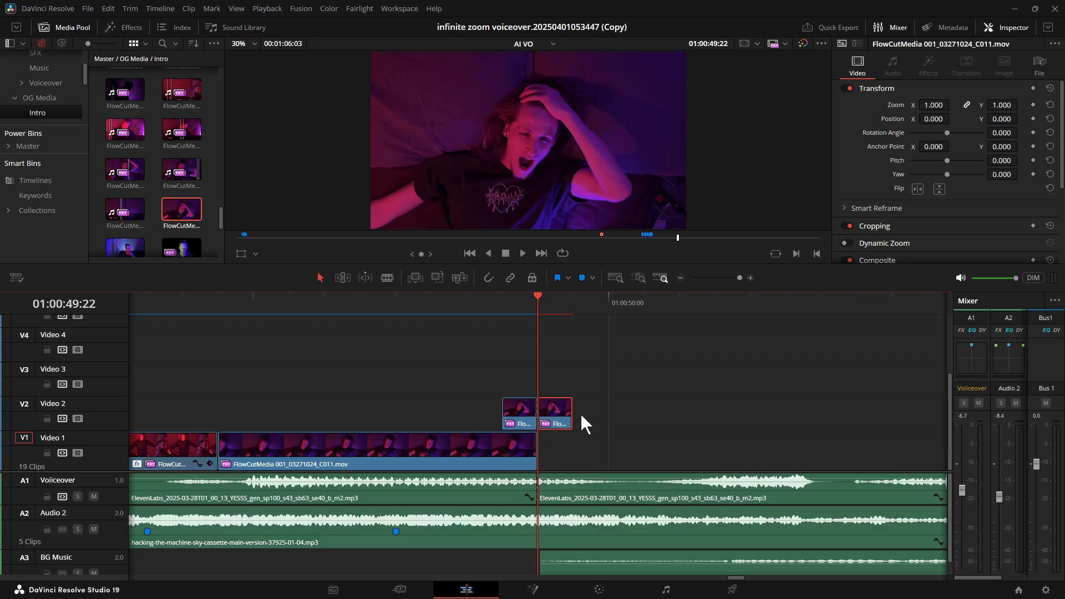
{"action": "key", "text": "r"}
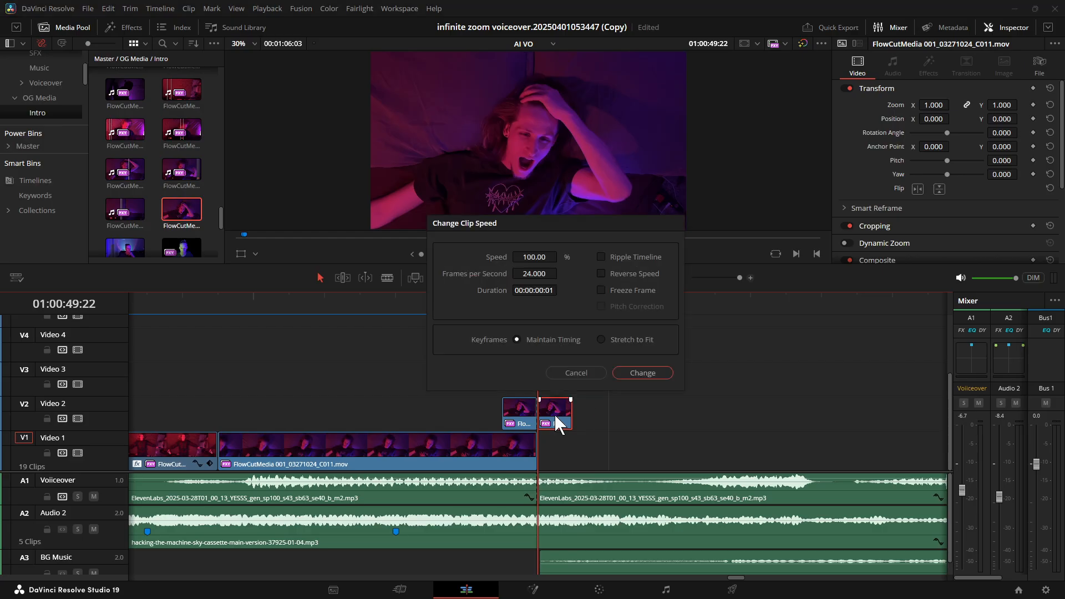
{"action": "left_click", "coordinate": [601, 290]}
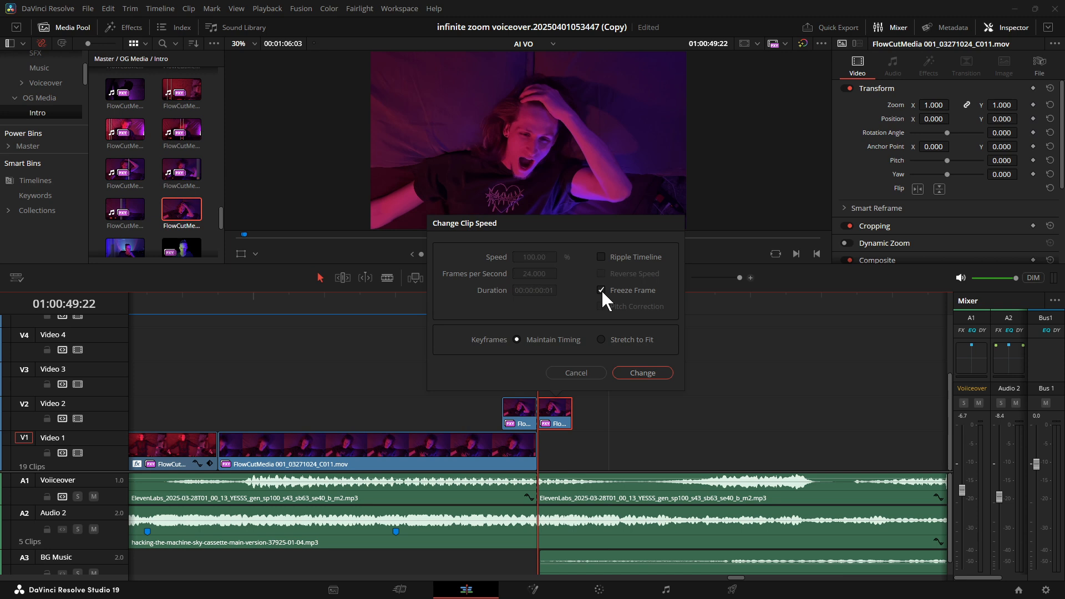
{"action": "left_click", "coordinate": [641, 372]}
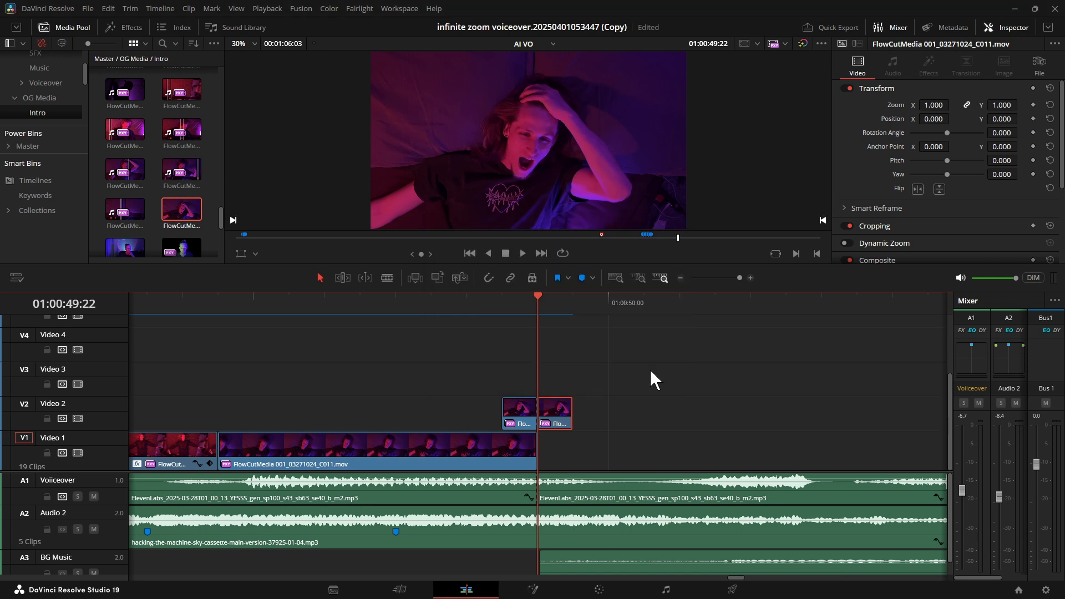
Extend the end of the freeze frame on Video 2 to about 01:00:51:16.
{"action": "key", "text": "Right"}
{"action": "key", "text": "Right"}
{"action": "left_click", "coordinate": [742, 278]}
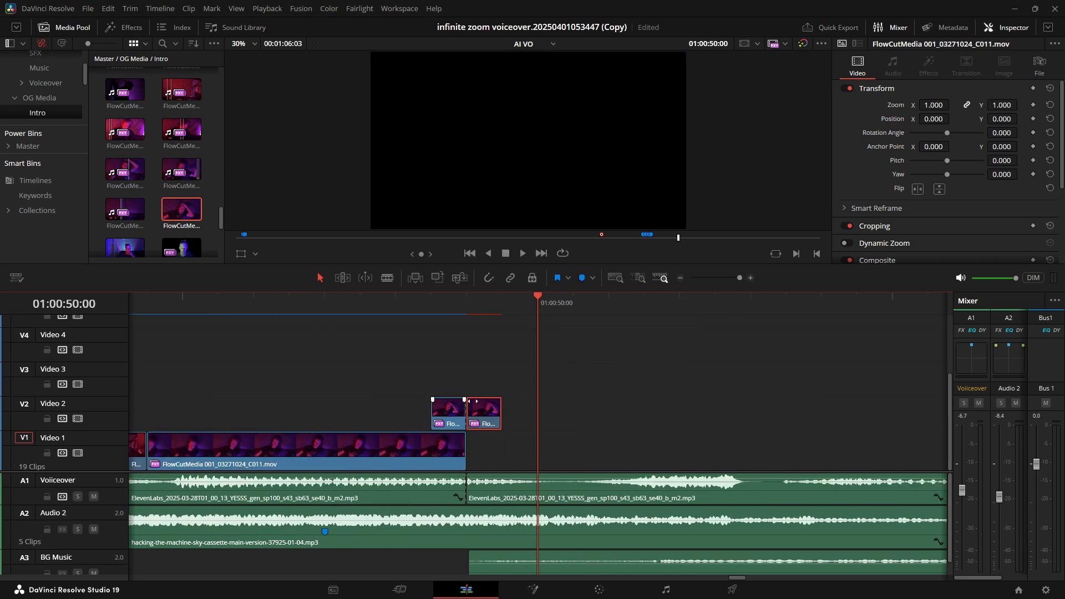
{"action": "left_click_drag", "start_coordinate": [501, 413], "coordinate": [362, 391]}
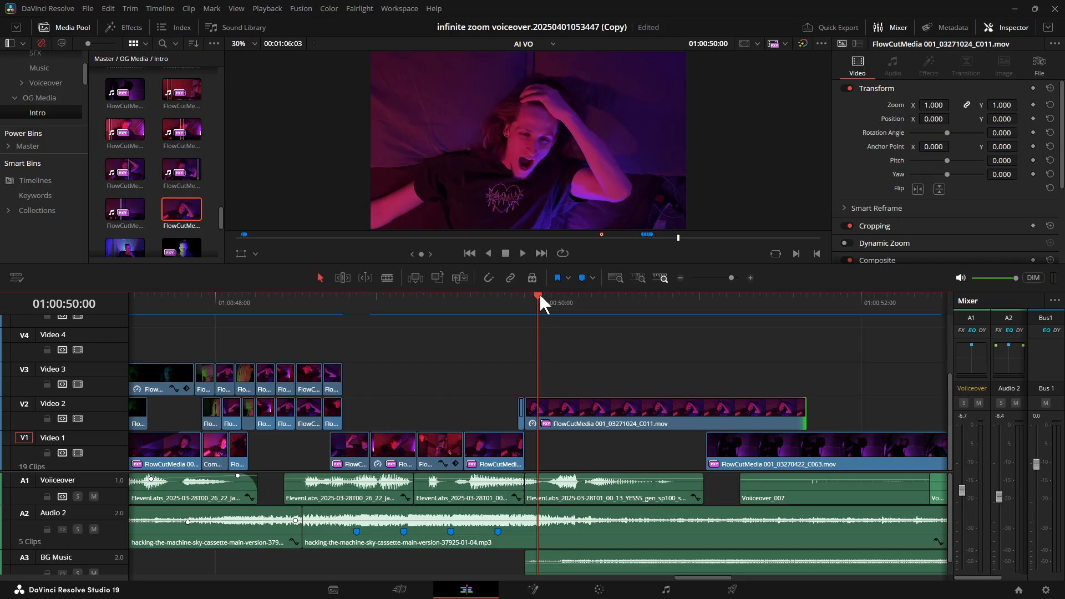
Convert the extended freeze frame into a new Fusion clip and open it in the Fusion page.
{"action": "left_click_drag", "start_coordinate": [539, 294], "coordinate": [584, 312]}
{"action": "right_click", "coordinate": [603, 422]}
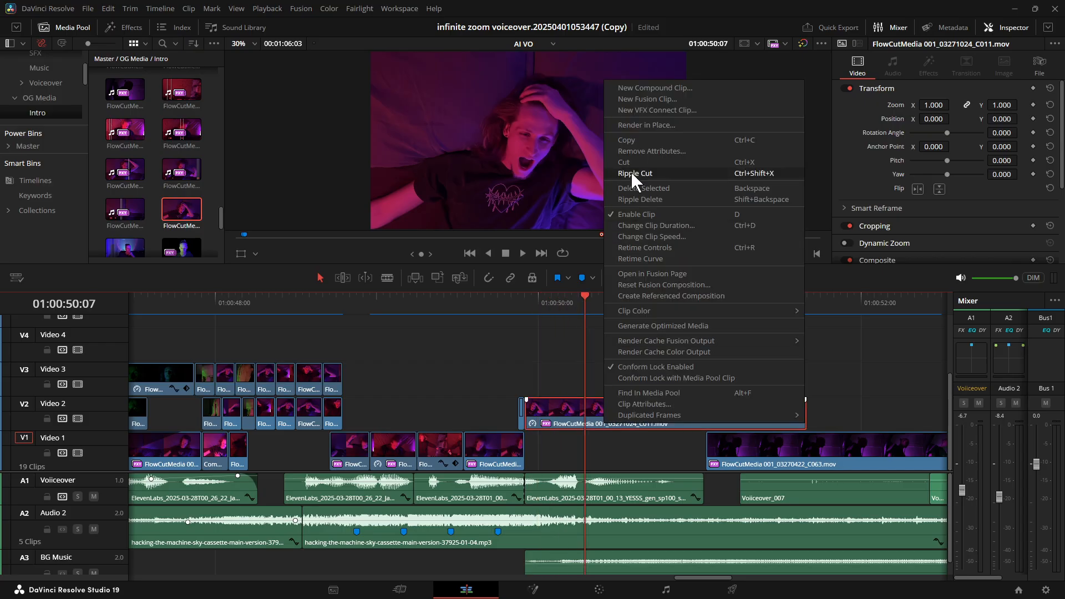
{"action": "left_click", "coordinate": [647, 99]}
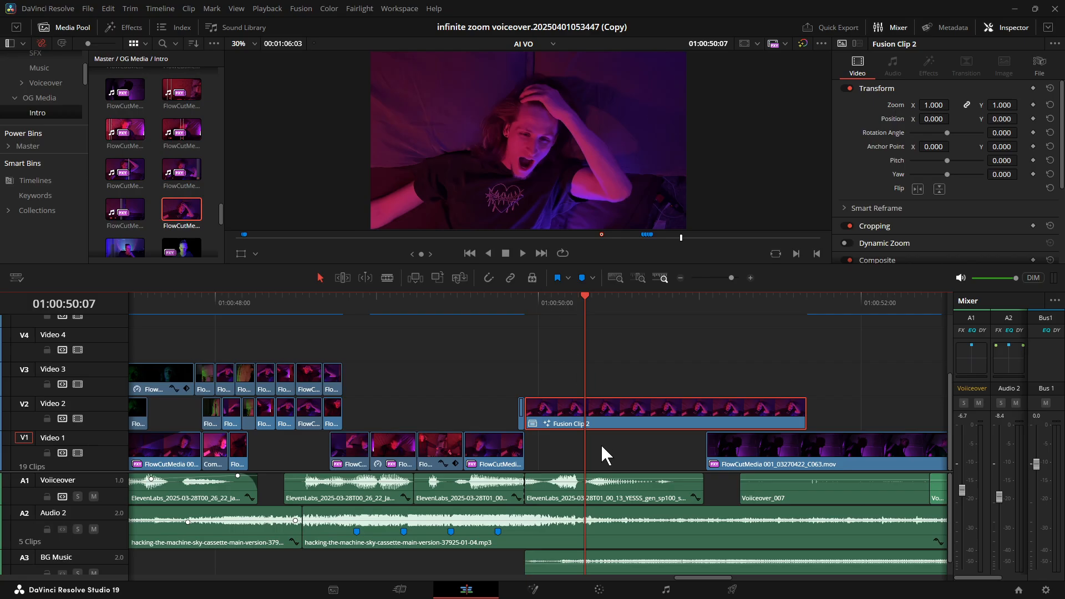
{"action": "right_click", "coordinate": [582, 415]}
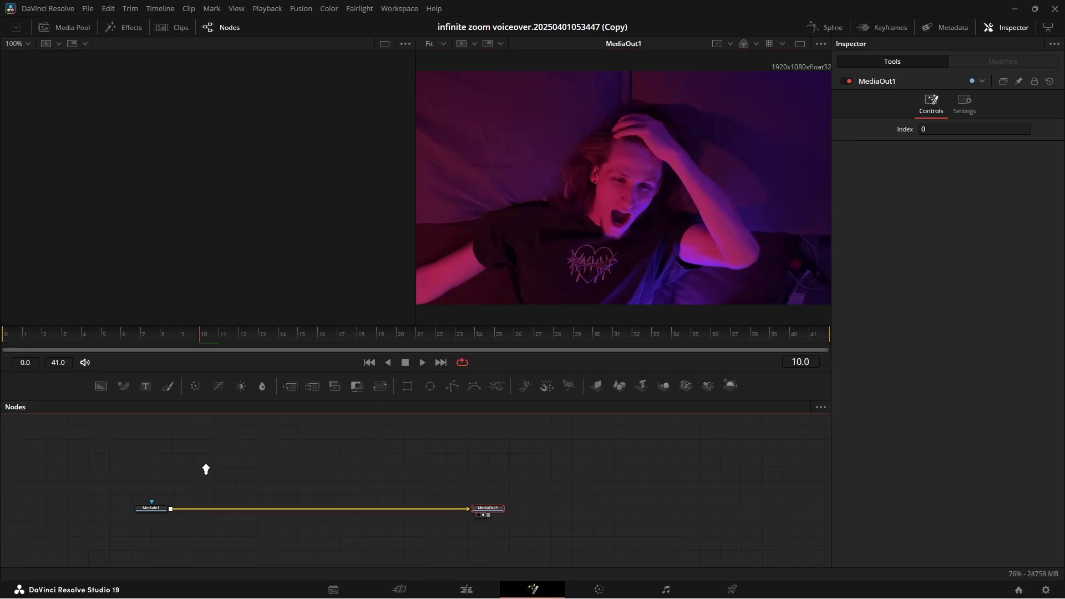
Show the MediaIn1 node in both Fusion viewers.
{"action": "scroll", "coordinate": [227, 469], "scroll_direction": "up", "scroll_amount": 4}
{"action": "left_click", "coordinate": [89, 531]}
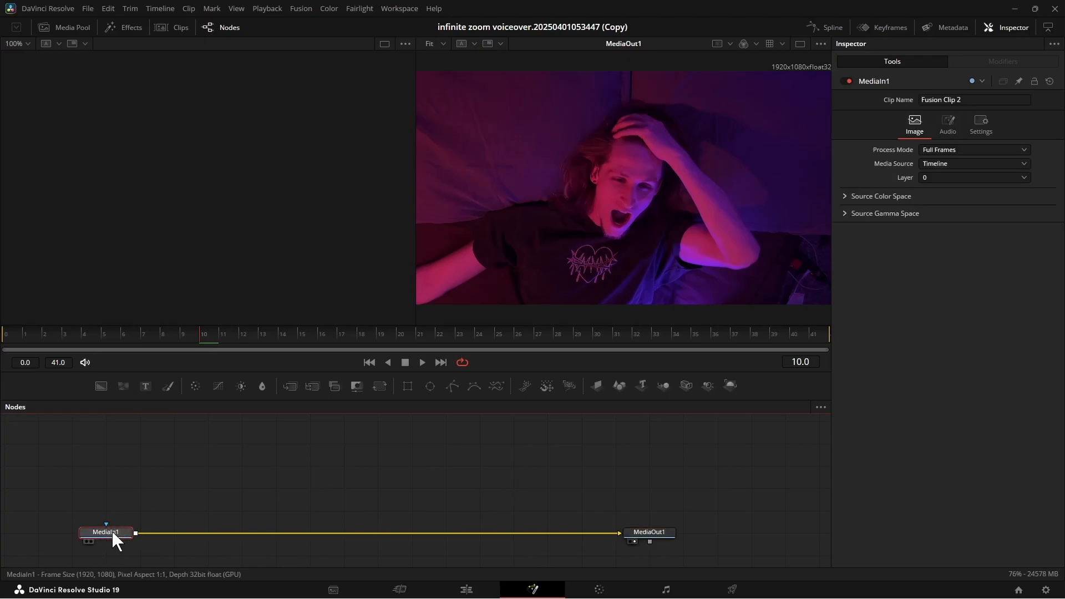
{"action": "key", "text": "2"}
{"action": "scroll", "coordinate": [88, 538], "scroll_direction": "up", "scroll_amount": 4}
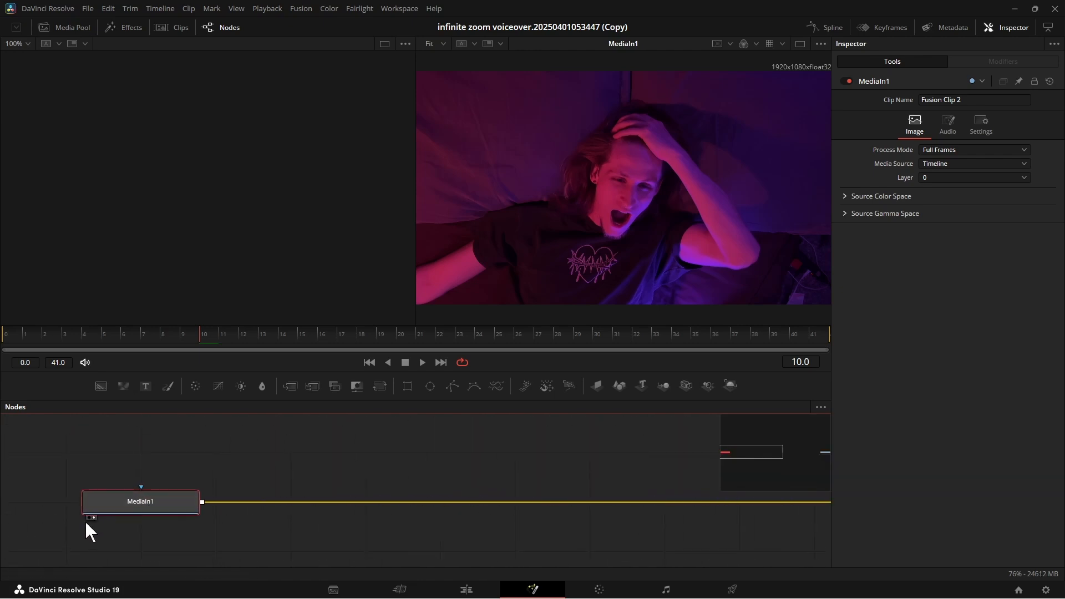
{"action": "left_click", "coordinate": [89, 517]}
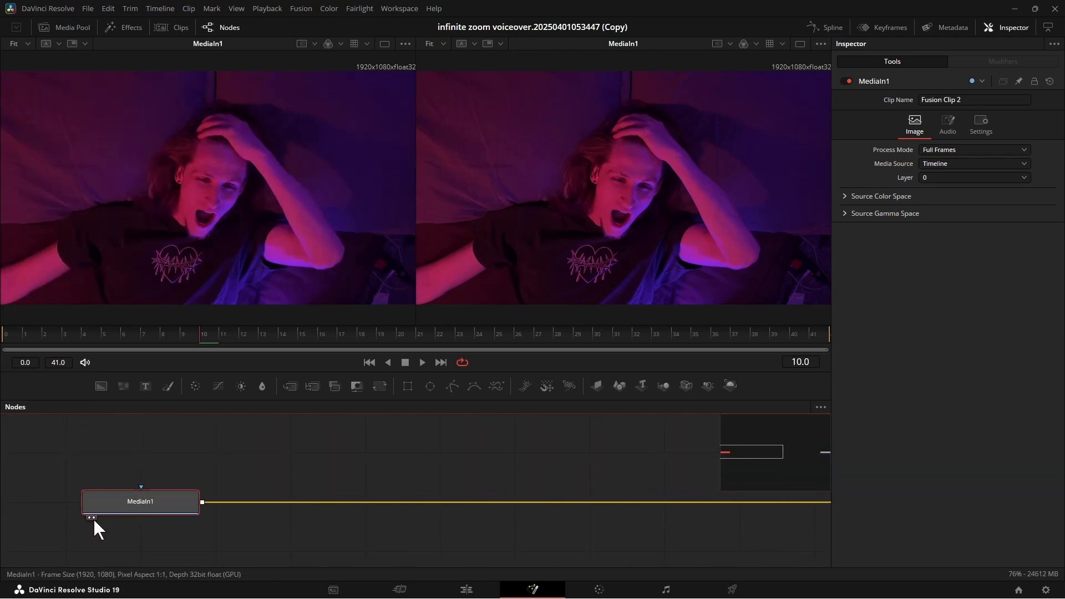
Try toggling MediaIn1 off and back on in both viewers.
{"action": "left_click", "coordinate": [93, 516]}
{"action": "left_click", "coordinate": [89, 516]}
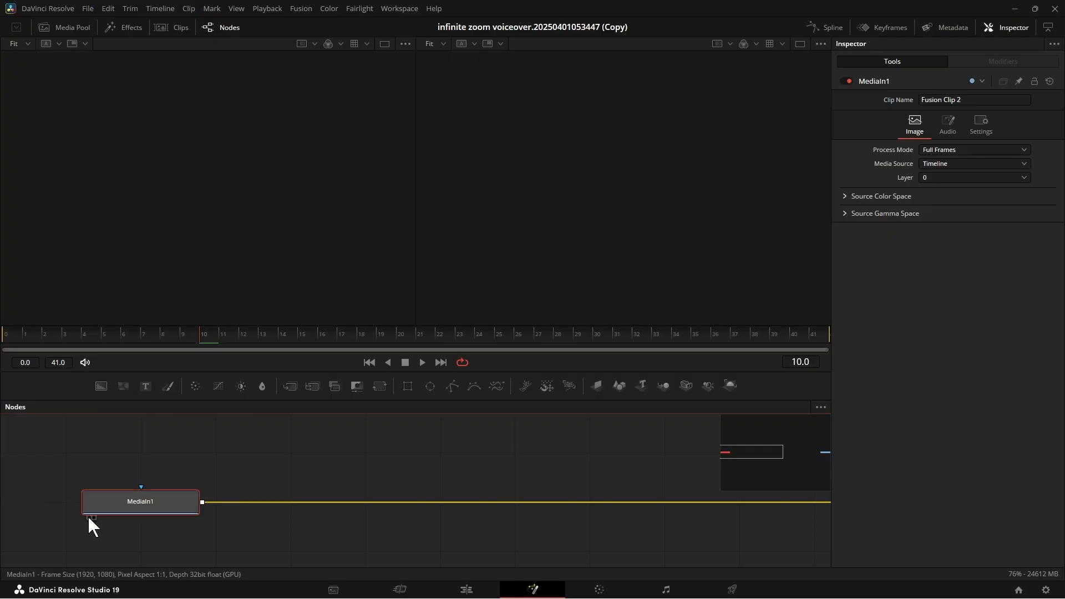
{"action": "left_click", "coordinate": [89, 517]}
{"action": "left_click", "coordinate": [93, 518]}
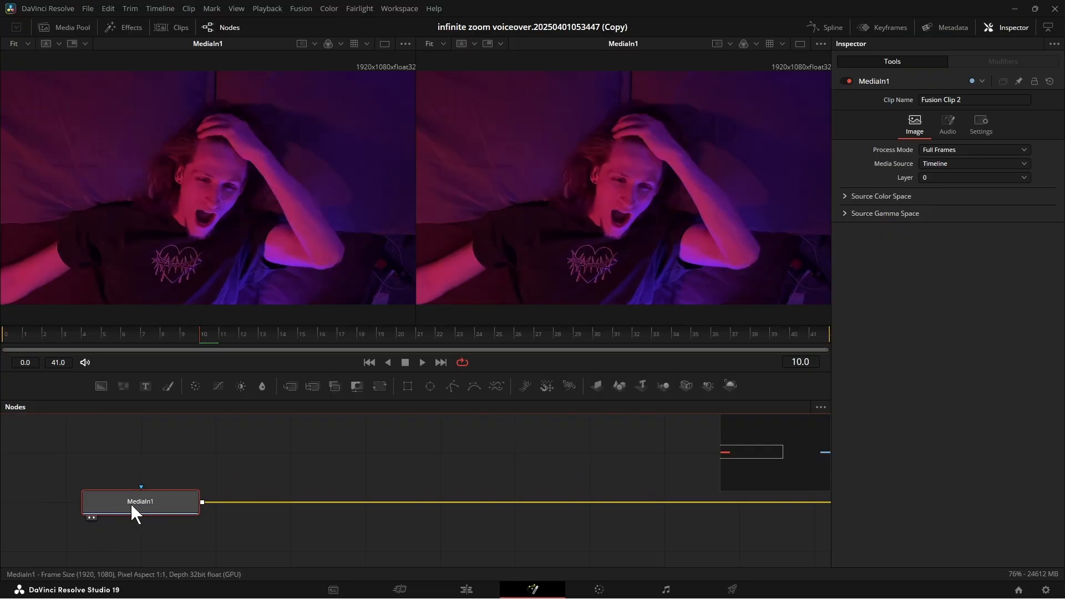
{"action": "key", "text": "1"}
{"action": "left_click_drag", "start_coordinate": [132, 504], "coordinate": [117, 283]}
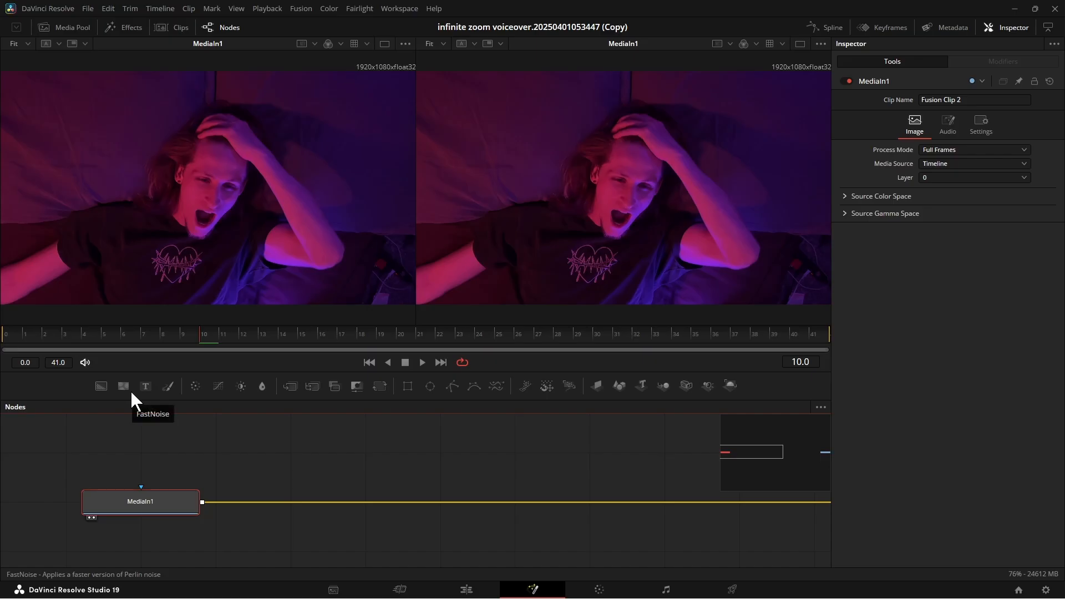
Remove MediaIn1 from the first viewer and switch to a single-viewer layout showing the second one.
{"action": "left_click", "coordinate": [89, 517]}
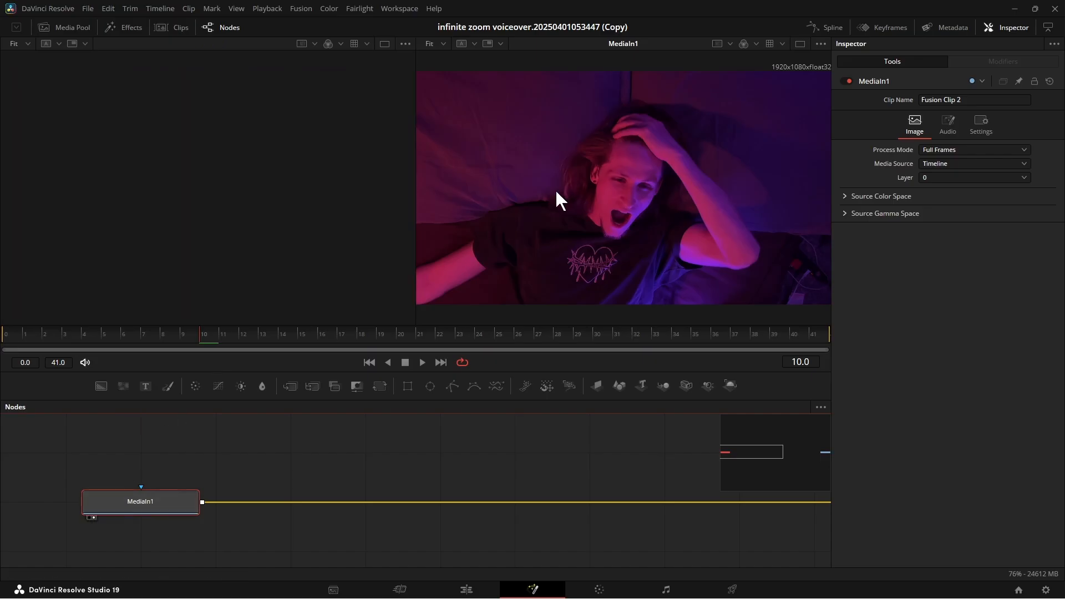
{"action": "left_click", "coordinate": [799, 43]}
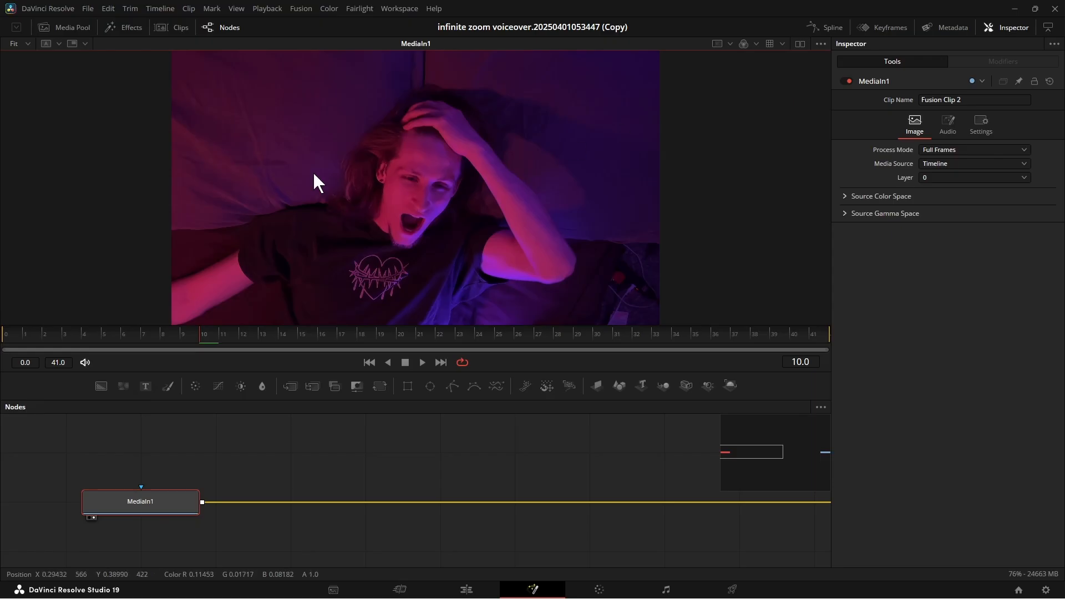
{"action": "scroll", "coordinate": [413, 468], "scroll_direction": "down", "scroll_amount": 3}
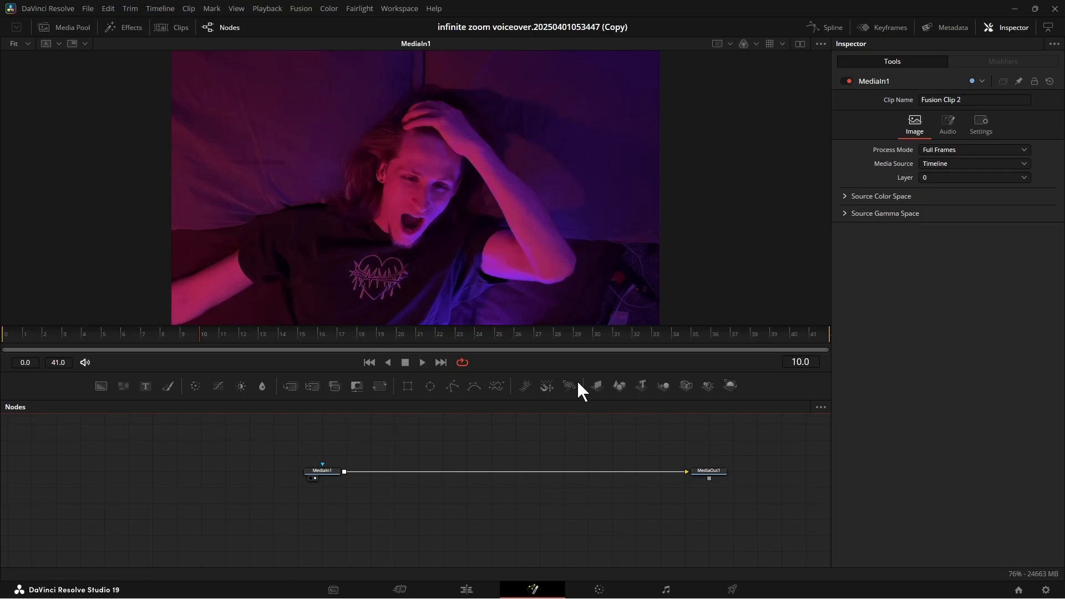
Add a Polygon mask, connect it to MediaIn1, and invert it.
{"action": "left_click", "coordinate": [452, 385]}
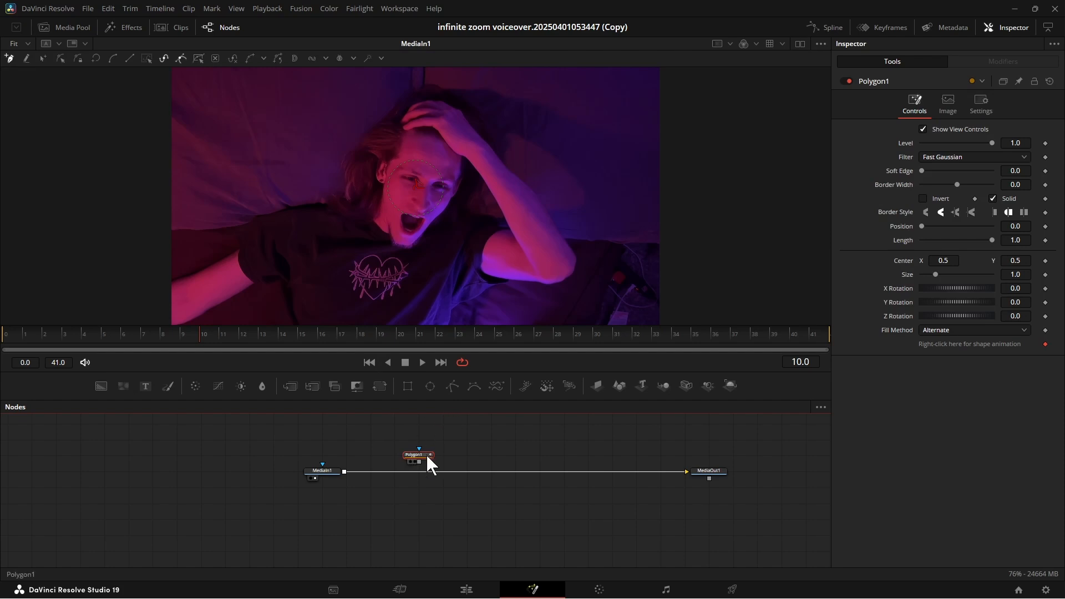
{"action": "left_click_drag", "start_coordinate": [426, 454], "coordinate": [322, 466]}
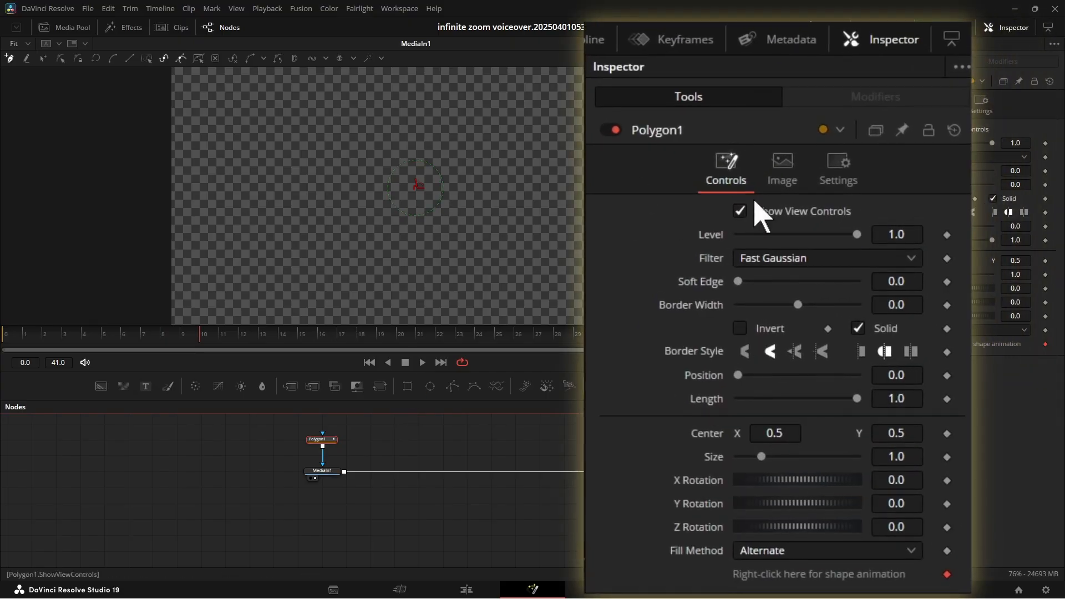
{"action": "left_click", "coordinate": [739, 329]}
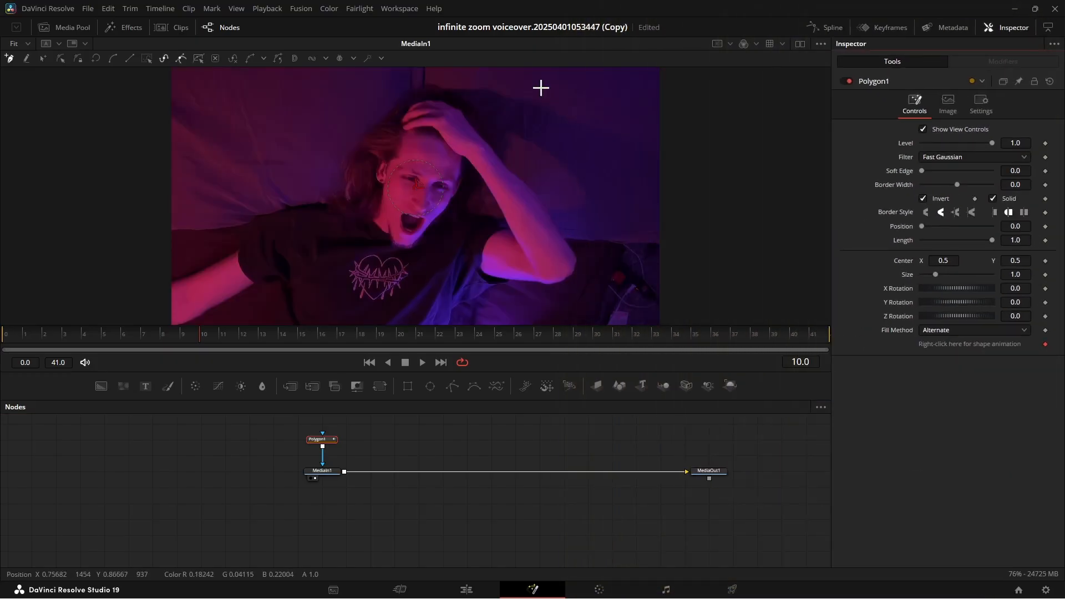
Trace a closed polygon mask around the inside of the man's open mouth to cut it out.
{"action": "scroll", "coordinate": [413, 150], "scroll_direction": "up", "scroll_amount": 5}
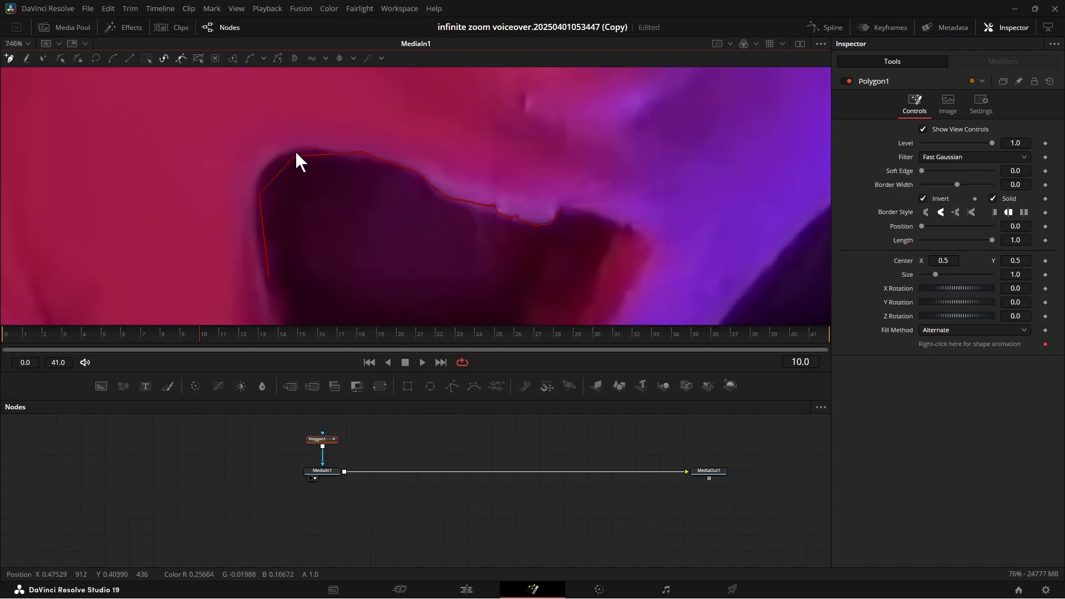
{"action": "left_click", "coordinate": [594, 217]}
{"action": "left_click", "coordinate": [616, 233]}
{"action": "left_click", "coordinate": [579, 257]}
{"action": "left_click", "coordinate": [604, 234]}
{"action": "left_click", "coordinate": [584, 235]}
{"action": "left_click", "coordinate": [523, 200]}
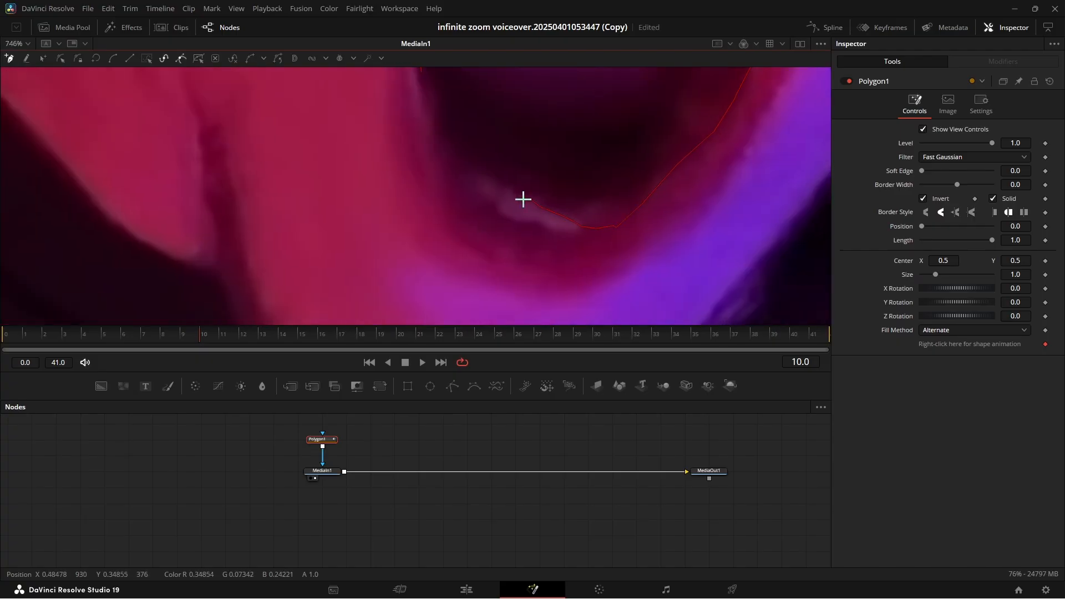
{"action": "left_click", "coordinate": [470, 169]}
{"action": "left_click", "coordinate": [418, 143]}
{"action": "left_click", "coordinate": [923, 199]}
{"action": "left_click", "coordinate": [426, 276]}
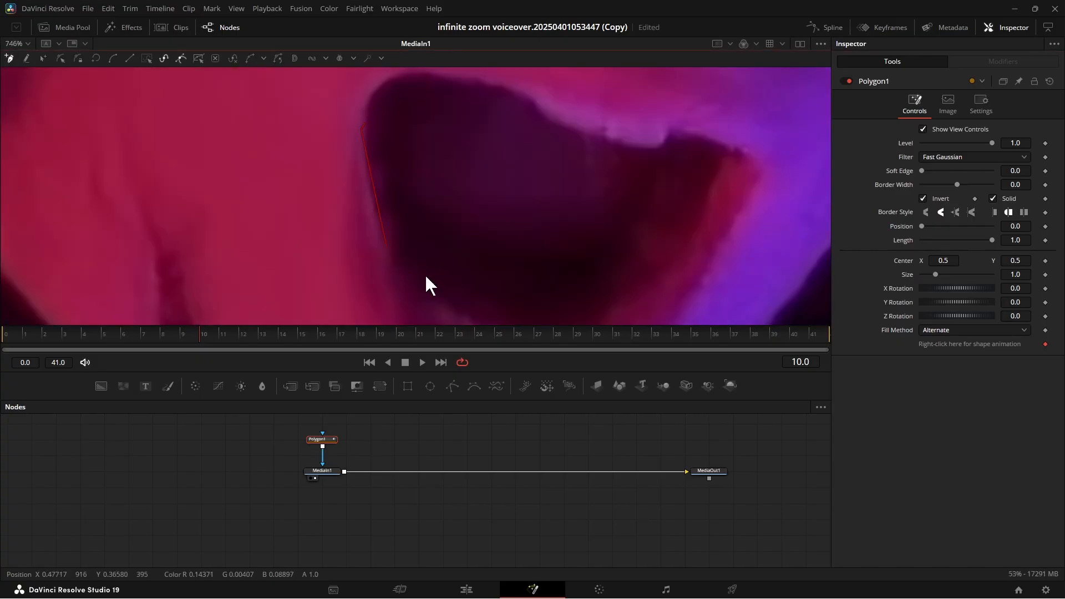
{"action": "left_click", "coordinate": [369, 194]}
{"action": "left_click", "coordinate": [404, 226]}
{"action": "left_click", "coordinate": [442, 239]}
{"action": "left_click", "coordinate": [492, 245]}
{"action": "left_click", "coordinate": [556, 217]}
{"action": "left_click", "coordinate": [572, 190]}
{"action": "left_click", "coordinate": [617, 162]}
{"action": "left_click", "coordinate": [586, 238]}
{"action": "left_click", "coordinate": [619, 153]}
{"action": "left_click", "coordinate": [555, 131]}
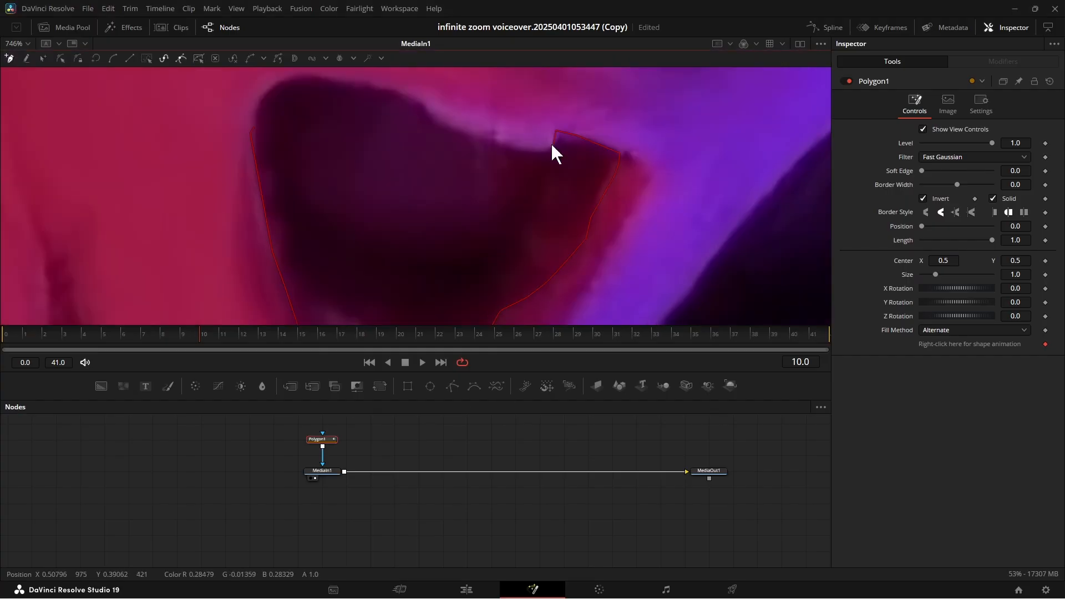
{"action": "left_click", "coordinate": [540, 152]}
{"action": "left_click", "coordinate": [506, 144]}
{"action": "scroll", "coordinate": [483, 139], "scroll_direction": "up", "scroll_amount": 4}
{"action": "left_click", "coordinate": [397, 109]}
{"action": "left_click", "coordinate": [118, 110]}
{"action": "left_click", "coordinate": [277, 162]}
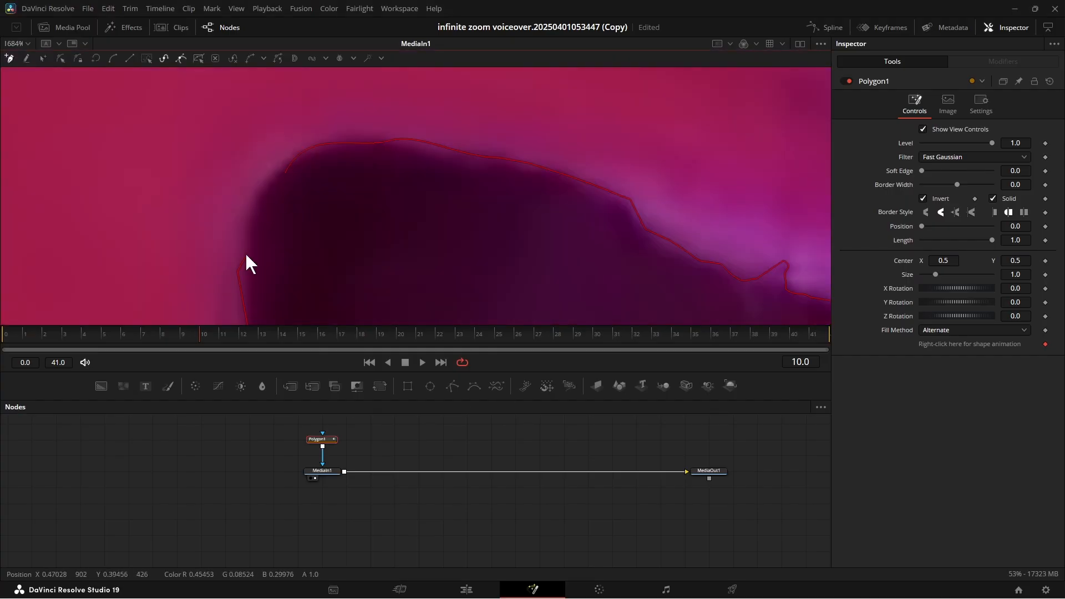
{"action": "left_click", "coordinate": [246, 248]}
{"action": "scroll", "coordinate": [249, 256], "scroll_direction": "down", "scroll_amount": 10}
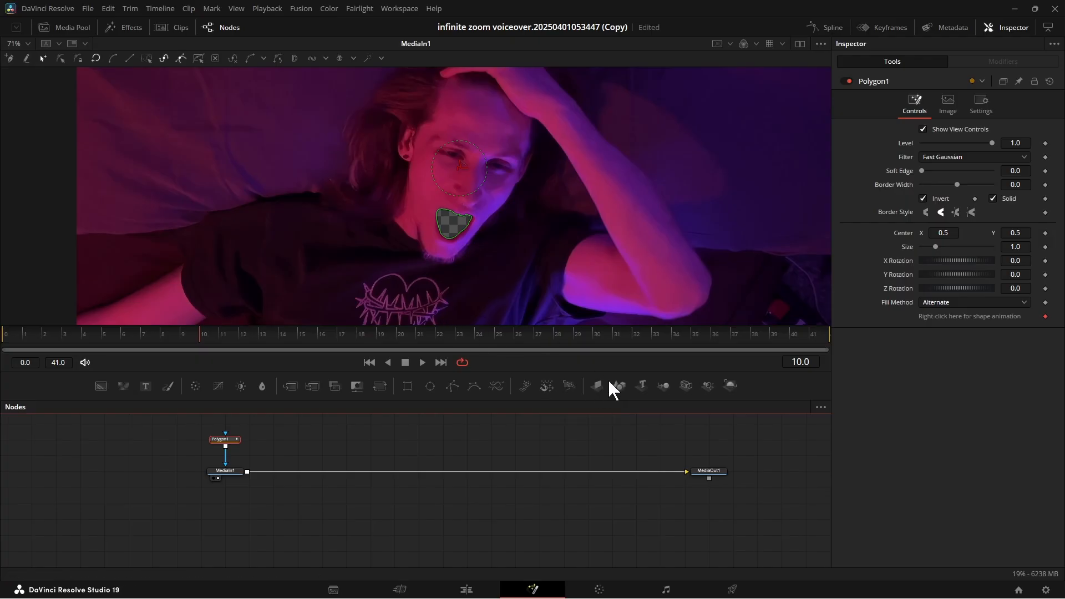
Add ImagePlane3D, Merge3D, Renderer3D and Camera3D nodes to the composition.
{"action": "left_click_drag", "start_coordinate": [594, 385], "coordinate": [302, 443]}
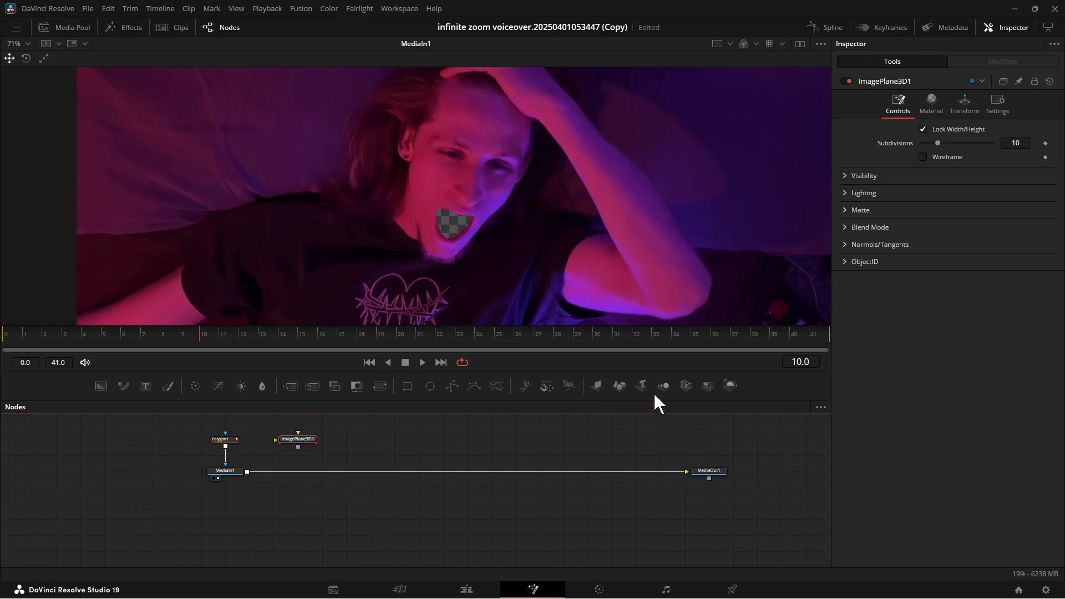
{"action": "left_click_drag", "start_coordinate": [661, 384], "coordinate": [349, 443]}
{"action": "left_click_drag", "start_coordinate": [731, 385], "coordinate": [387, 438]}
{"action": "left_click_drag", "start_coordinate": [688, 387], "coordinate": [346, 455]}
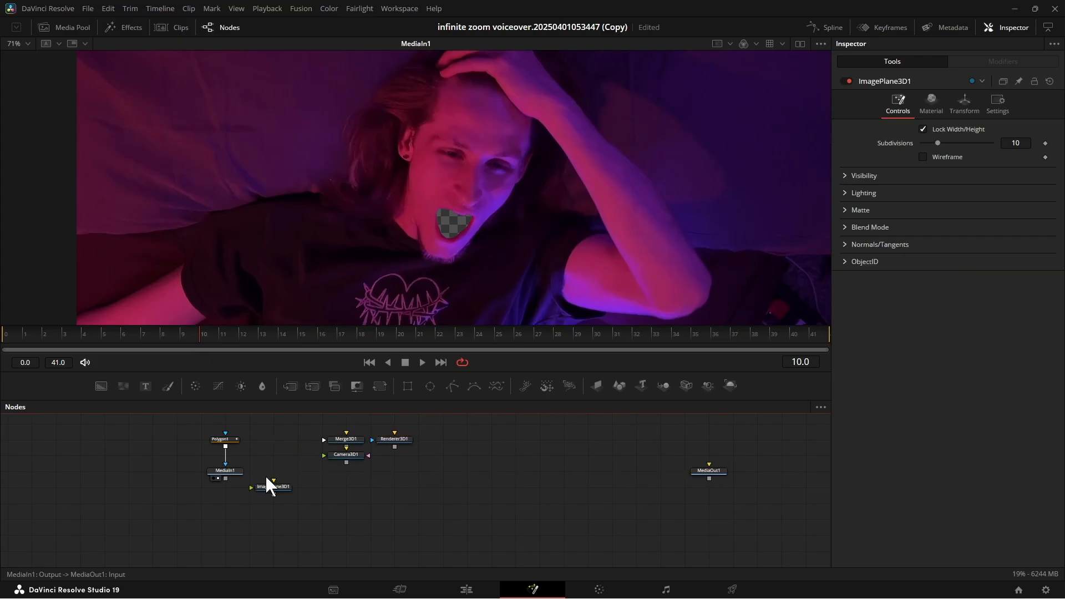
Chain MediaIn1 through ImagePlane3D1 and Merge3D1 into Renderer3D1, and connect Camera3D1 to Merge3D1.
{"action": "left_click_drag", "start_coordinate": [224, 475], "coordinate": [252, 487]}
{"action": "left_click_drag", "start_coordinate": [350, 439], "coordinate": [411, 486]}
{"action": "left_click_drag", "start_coordinate": [273, 493], "coordinate": [419, 487]}
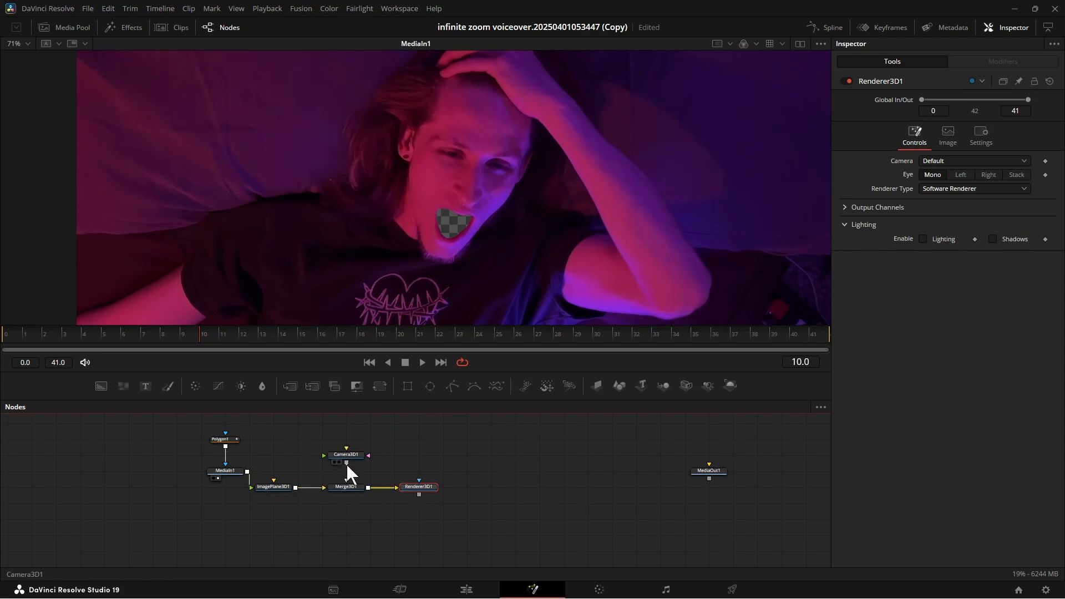
{"action": "left_click_drag", "start_coordinate": [346, 463], "coordinate": [347, 488]}
Return to the dual-viewer layout and show Merge3D1 in the first viewer.
{"action": "left_click", "coordinate": [798, 42]}
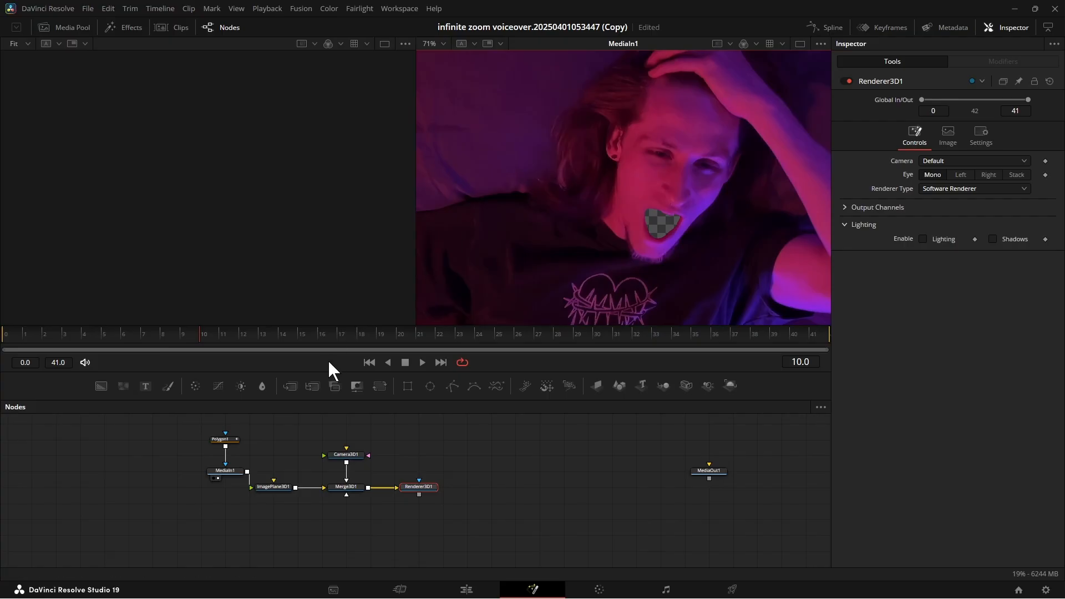
{"action": "left_click", "coordinate": [335, 494]}
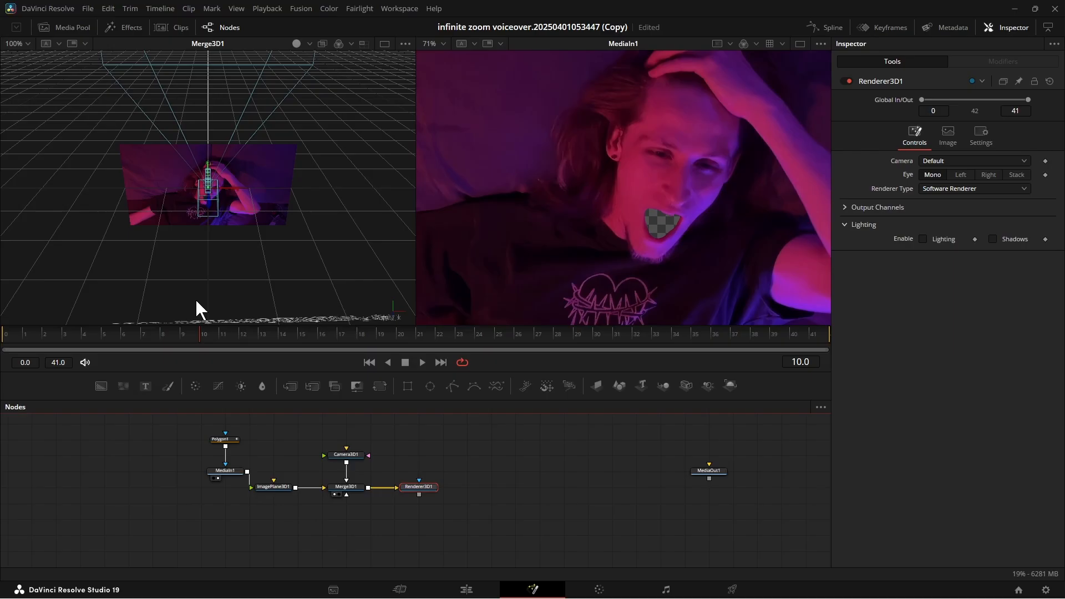
Show the Renderer3D1 output in the second viewer.
{"action": "left_click_drag", "start_coordinate": [131, 292], "coordinate": [362, 171]}
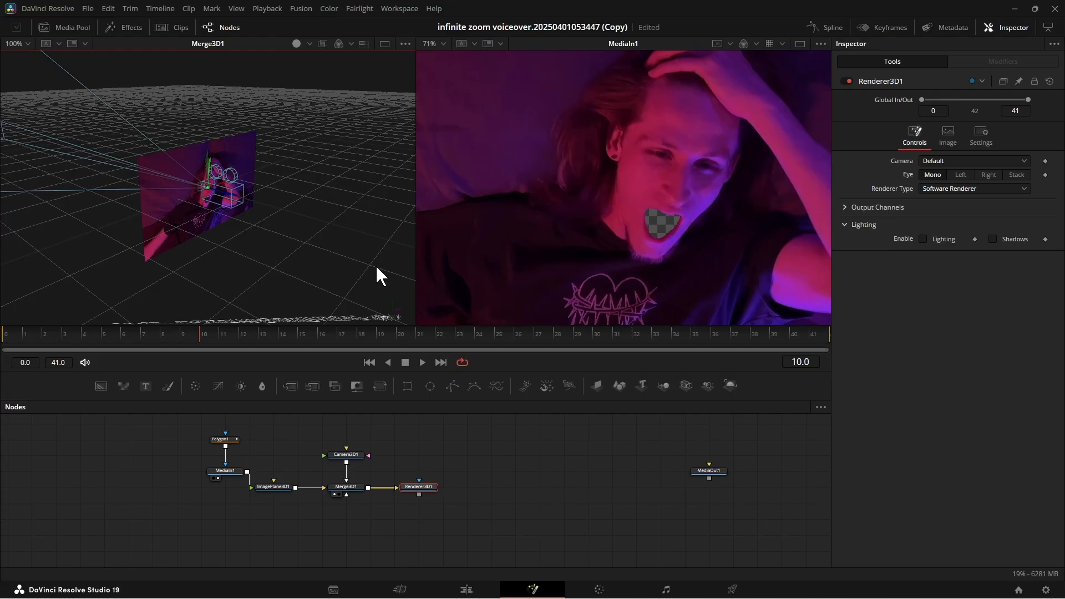
{"action": "left_click_drag", "start_coordinate": [375, 264], "coordinate": [145, 165]}
{"action": "left_click_drag", "start_coordinate": [347, 233], "coordinate": [180, 216]}
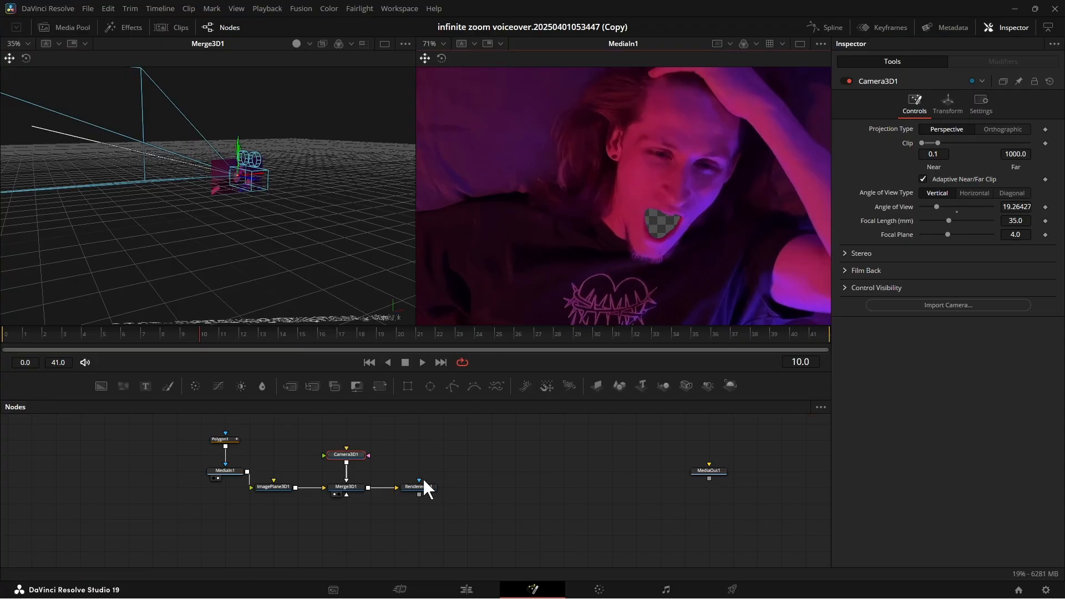
{"action": "left_click_drag", "start_coordinate": [414, 485], "coordinate": [566, 244]}
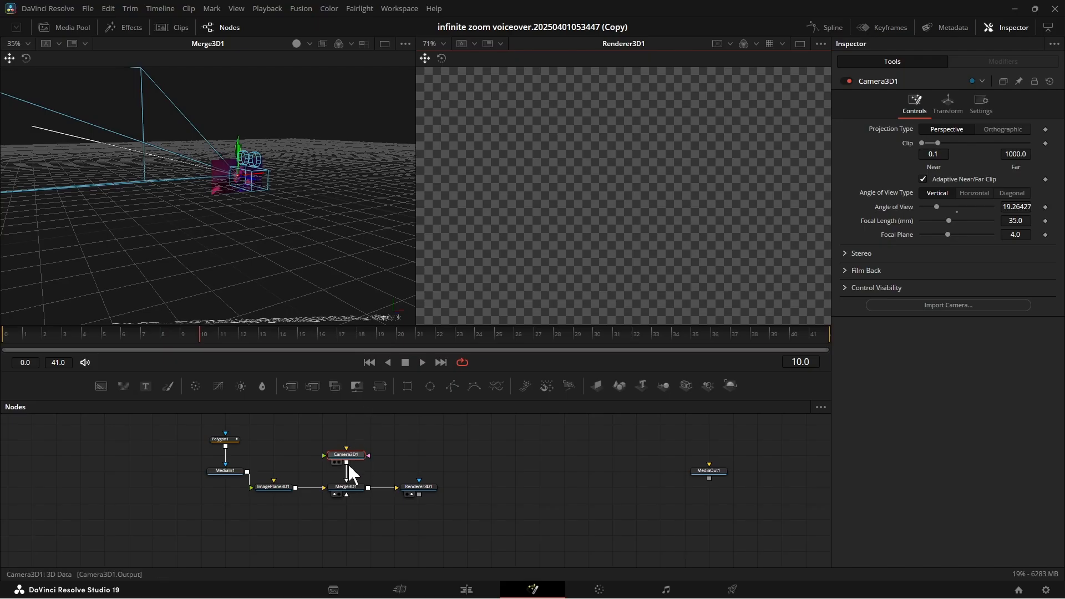
Try moving Camera3D1 away from the image plane in the 3D viewer, and reset the camera's settings.
{"action": "scroll", "coordinate": [208, 248], "scroll_direction": "up", "scroll_amount": 3}
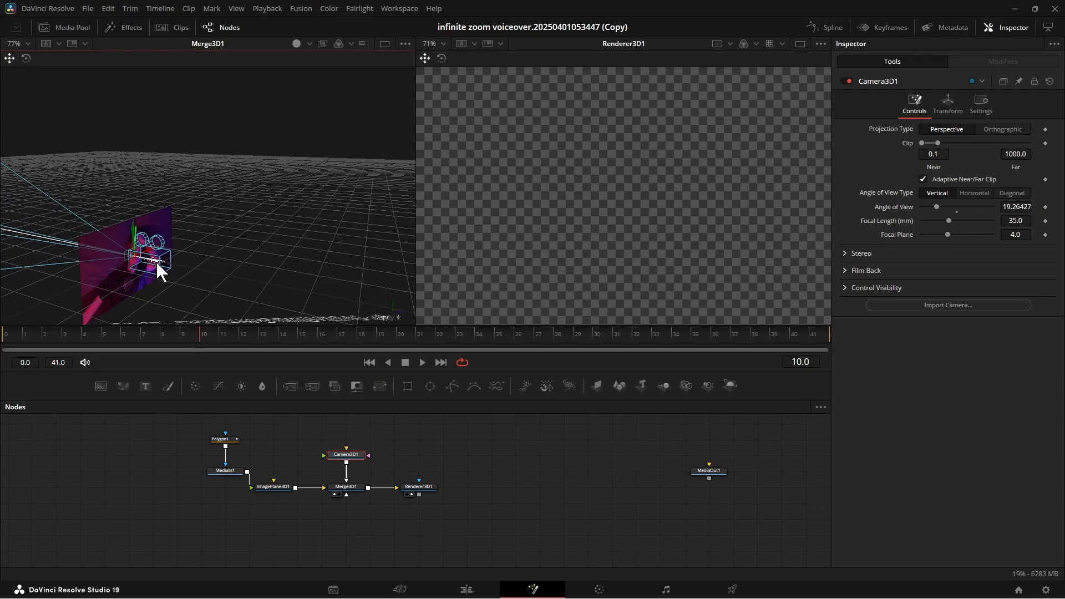
{"action": "left_click_drag", "start_coordinate": [155, 261], "coordinate": [165, 287]}
{"action": "left_click_drag", "start_coordinate": [168, 285], "coordinate": [140, 285]}
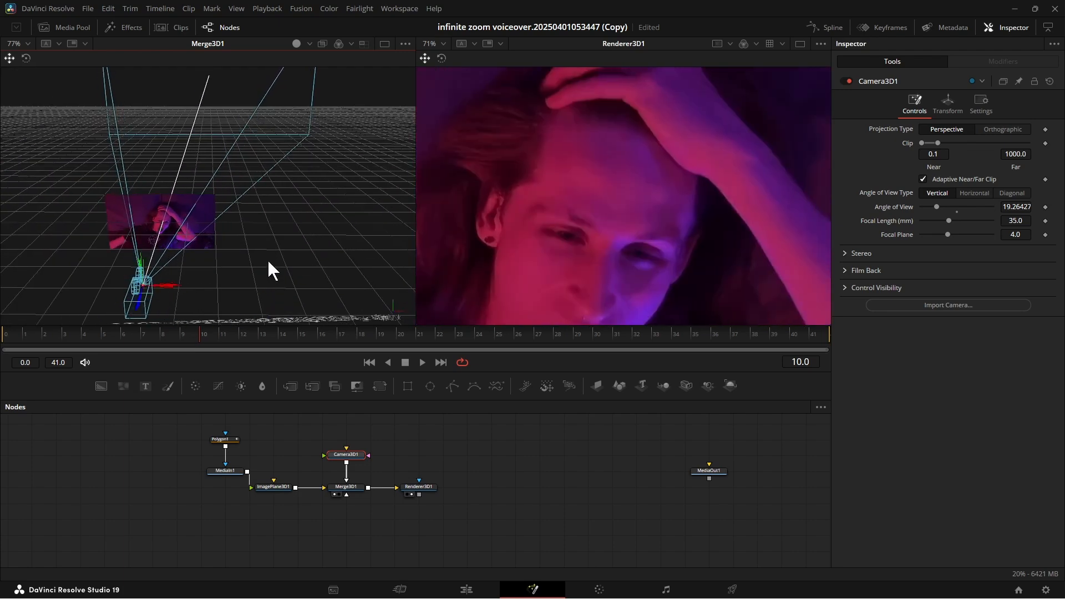
{"action": "left_click", "coordinate": [1049, 82]}
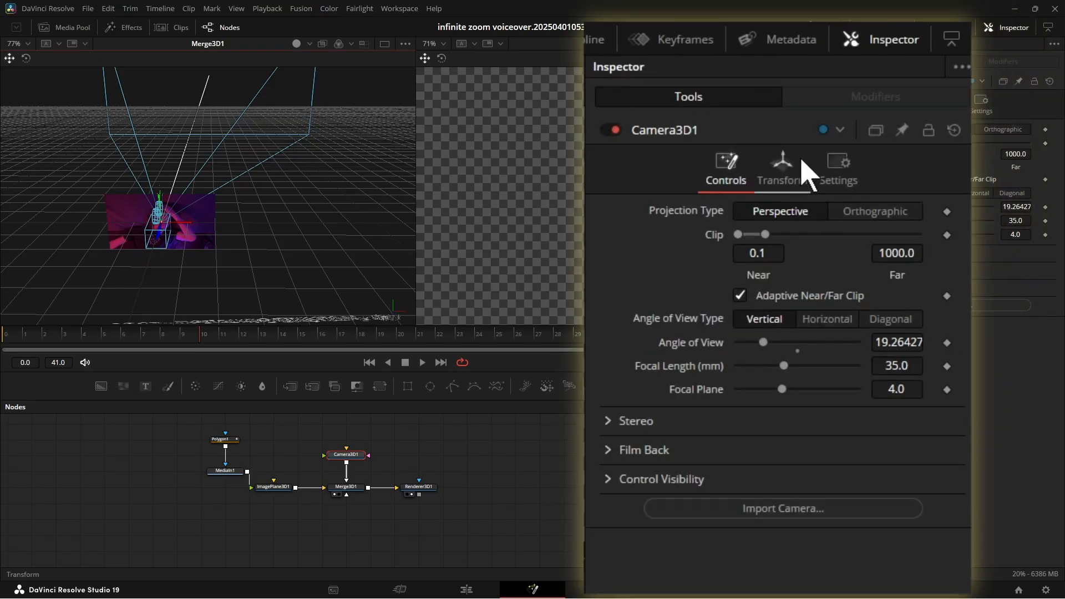
Pull Camera3D1 straight back from the image plane until the full picture of the man fits in the rendered view.
{"action": "left_click", "coordinate": [786, 176]}
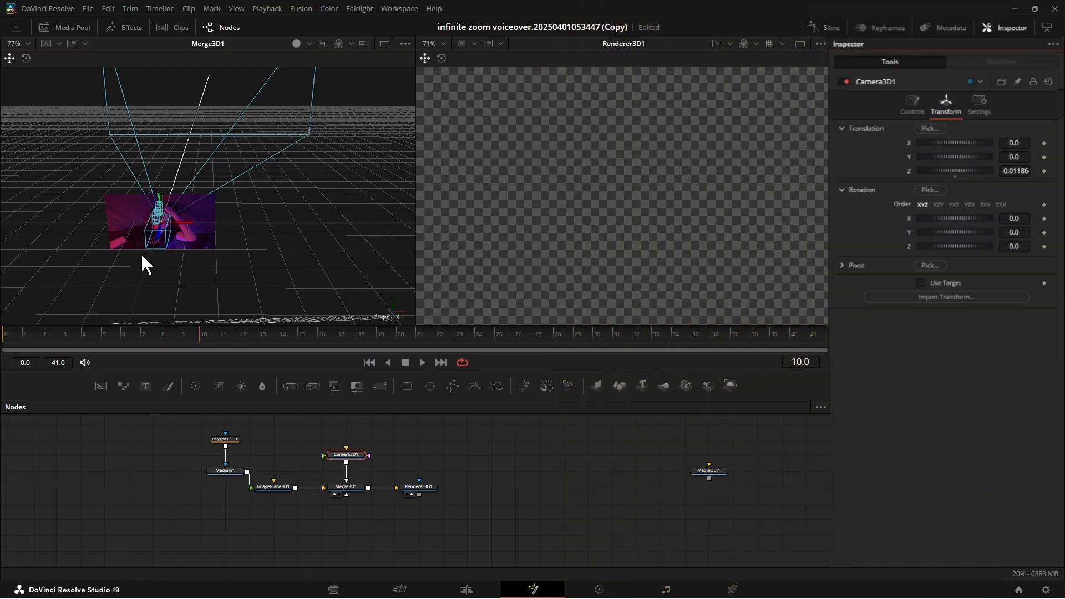
{"action": "left_click_drag", "start_coordinate": [131, 260], "coordinate": [230, 267]}
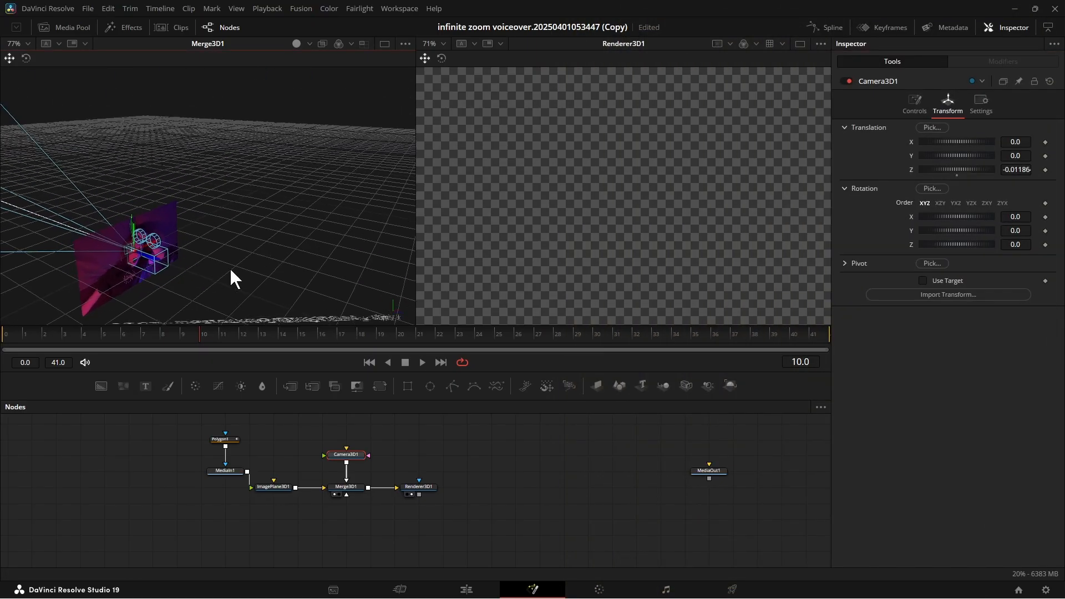
{"action": "scroll", "coordinate": [288, 250], "scroll_direction": "up", "scroll_amount": 4}
{"action": "left_click_drag", "start_coordinate": [317, 235], "coordinate": [310, 169]}
{"action": "left_click_drag", "start_coordinate": [311, 169], "coordinate": [222, 133]}
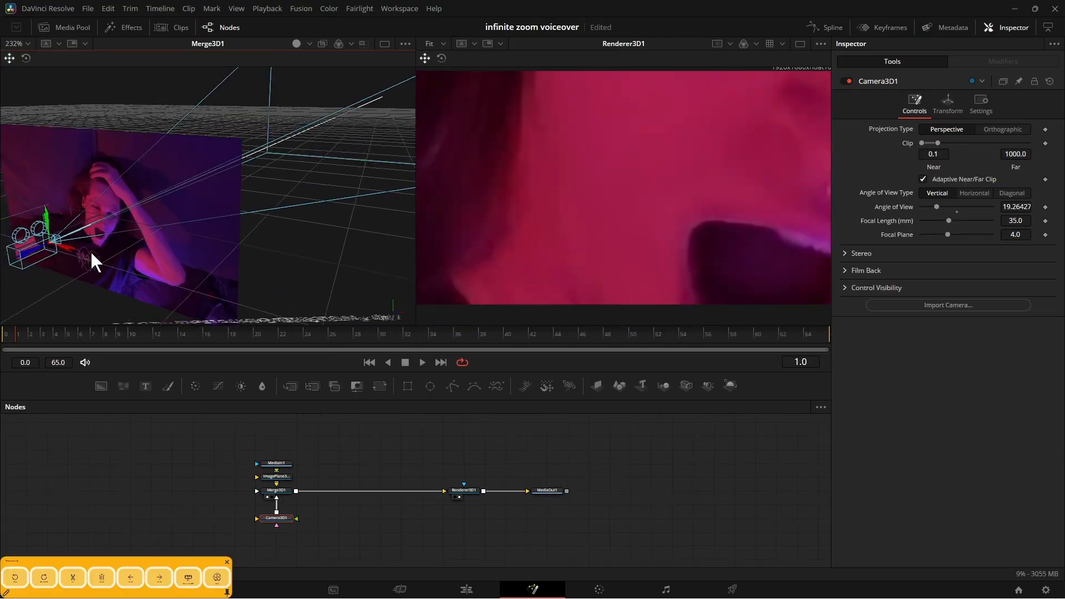
{"action": "left_click_drag", "start_coordinate": [95, 261], "coordinate": [171, 257]}
{"action": "left_click_drag", "start_coordinate": [73, 334], "coordinate": [317, 258]}
{"action": "scroll", "coordinate": [651, 225], "scroll_direction": "down", "scroll_amount": 2}
{"action": "scroll", "coordinate": [201, 196], "scroll_direction": "down", "scroll_amount": 5}
{"action": "left_click_drag", "start_coordinate": [201, 198], "coordinate": [122, 224]}
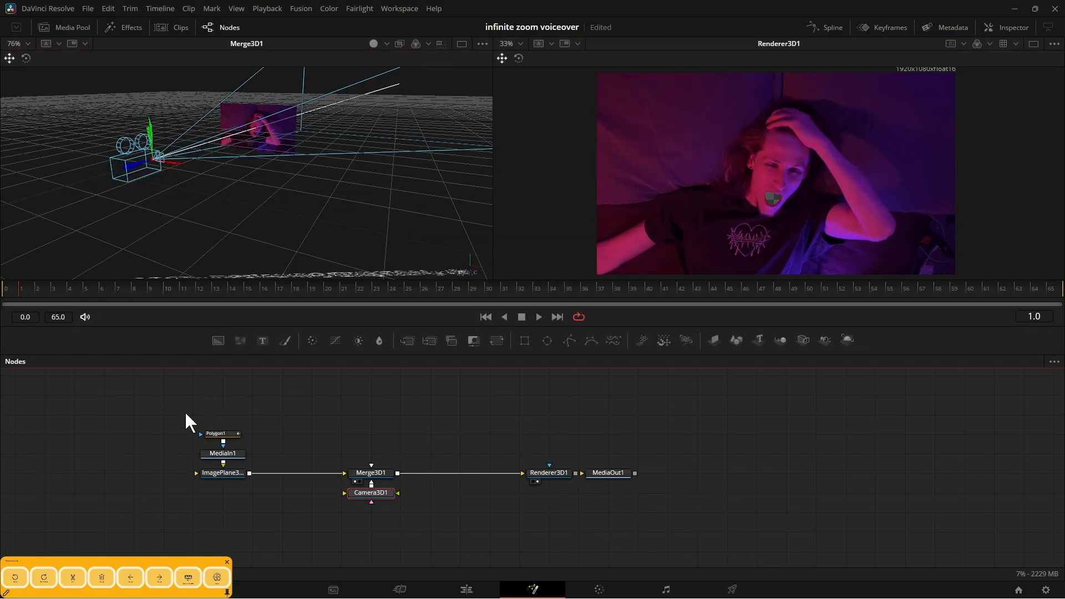
Duplicate the Polygon1, MediaIn1 and ImagePlane3D1 node group twice and place both copies above the main node chain.
{"action": "left_click_drag", "start_coordinate": [277, 444], "coordinate": [265, 501]}
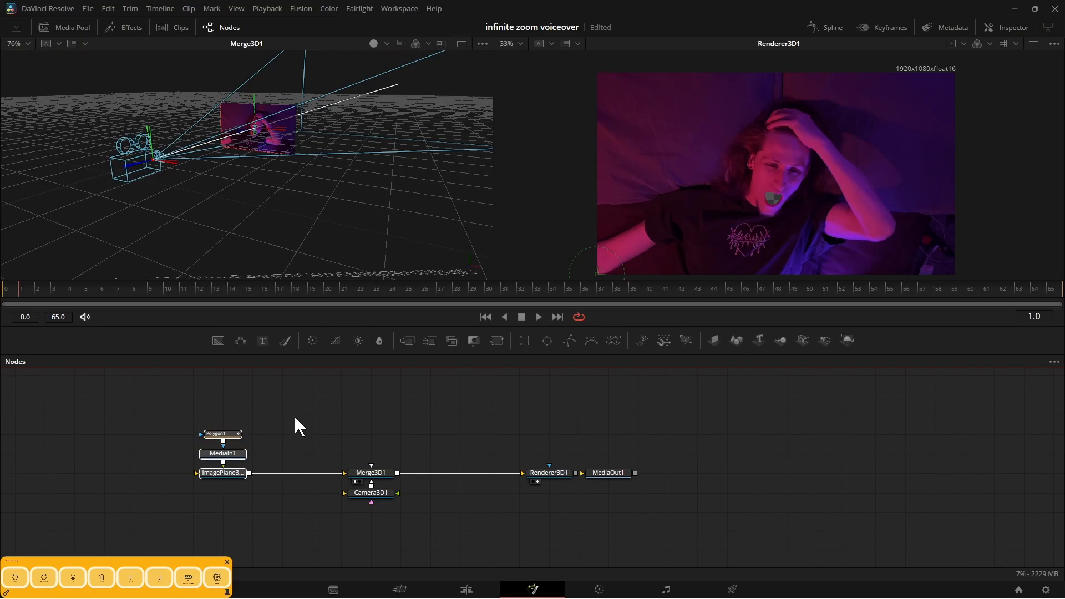
{"action": "left_click", "coordinate": [274, 414]}
{"action": "key", "text": "ctrl+v"}
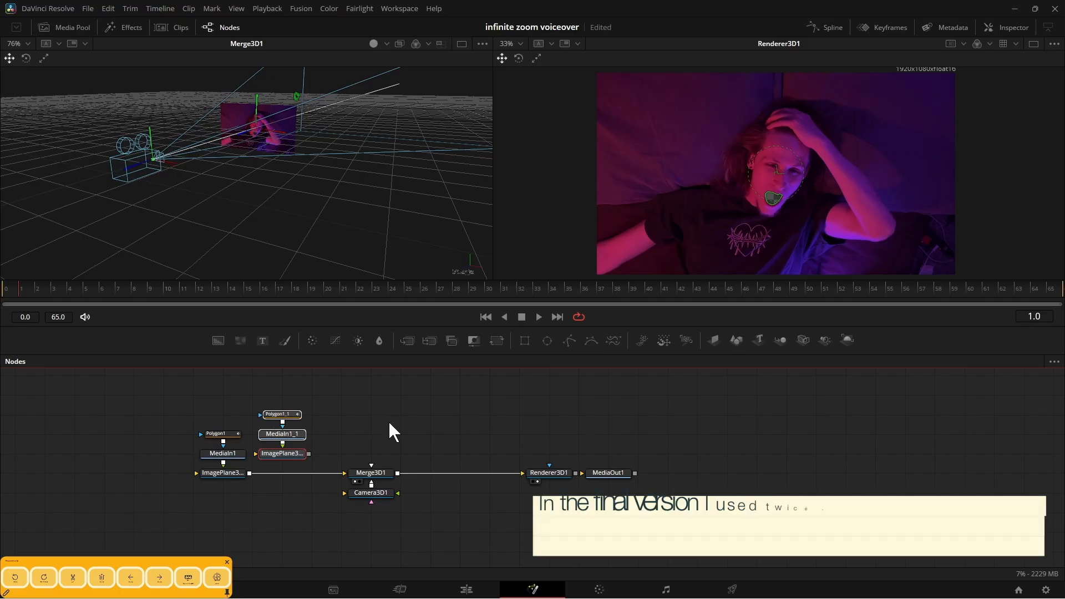
{"action": "key", "text": "ctrl+v"}
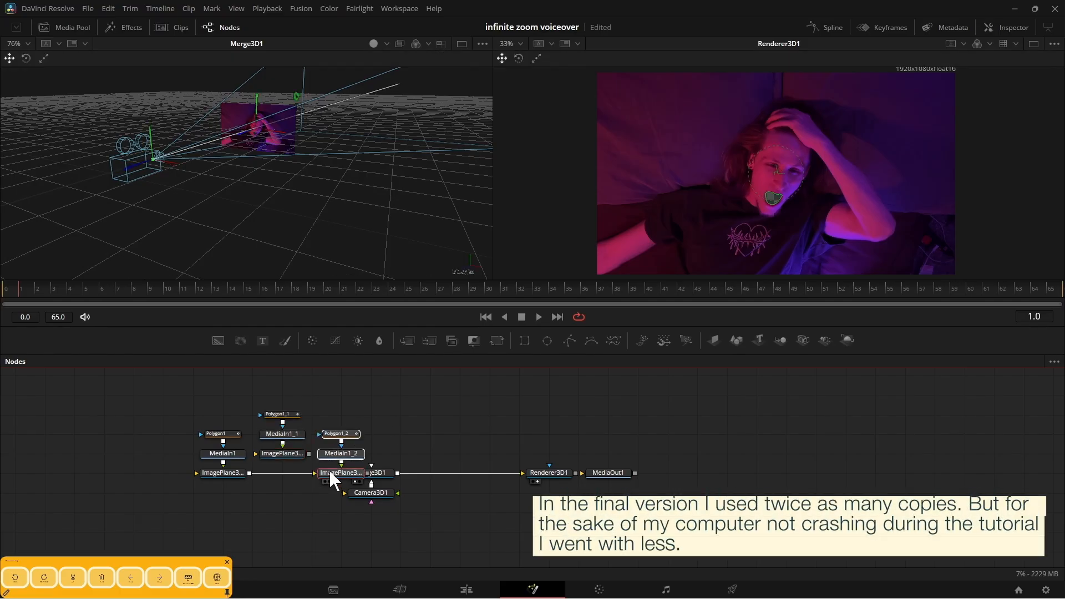
{"action": "left_click_drag", "start_coordinate": [341, 472], "coordinate": [373, 434]}
{"action": "left_click", "coordinate": [283, 456]}
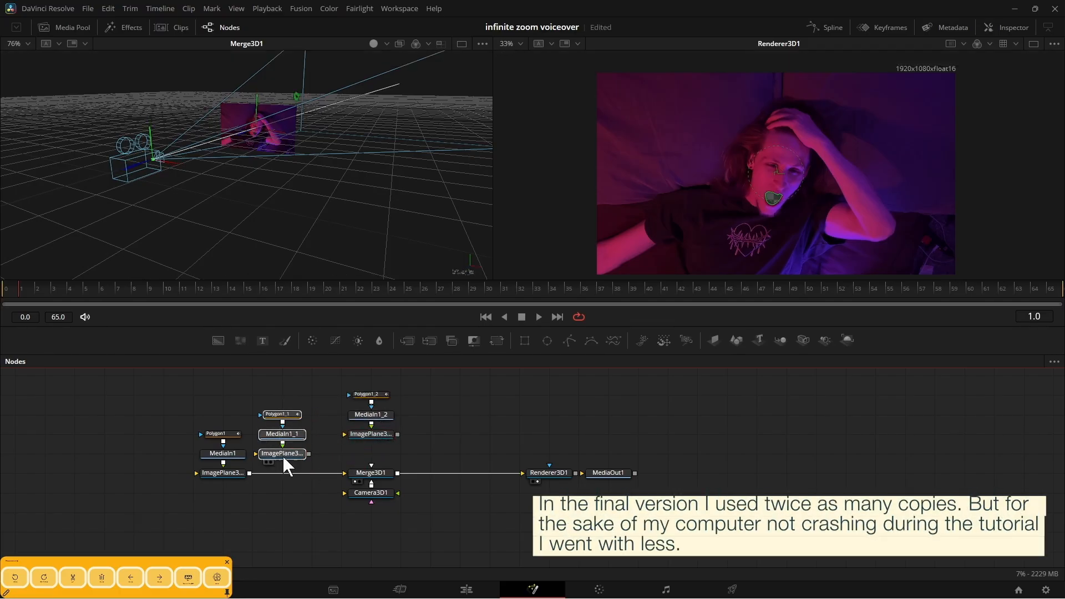
Paste three more copies of the polygon, media and image plane group and line them up in the row of copies.
{"action": "left_click", "coordinate": [439, 429]}
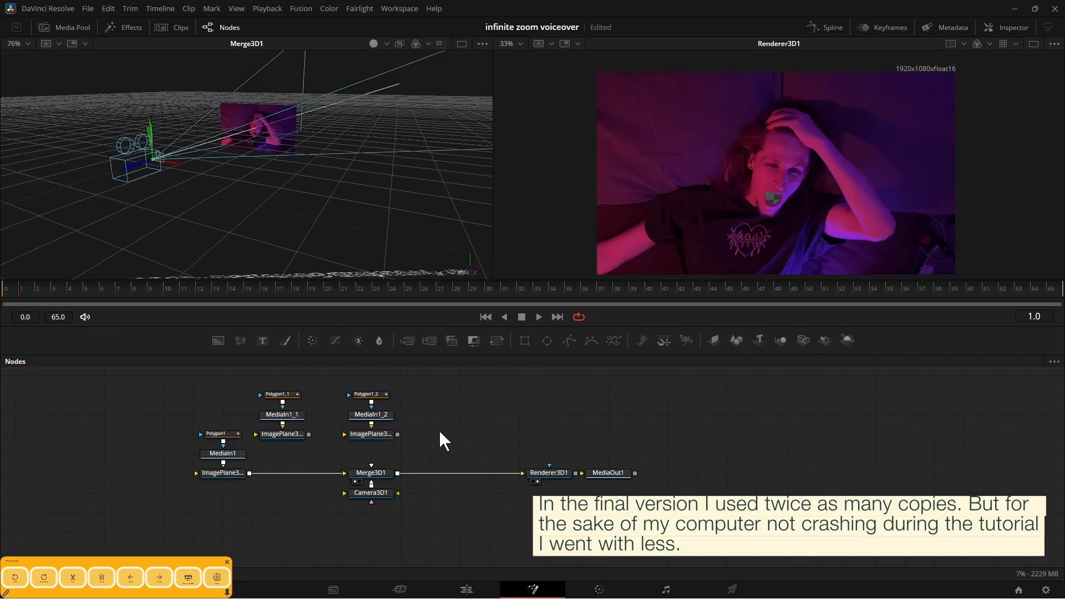
{"action": "key", "text": "ctrl+v"}
{"action": "left_click", "coordinate": [488, 396]}
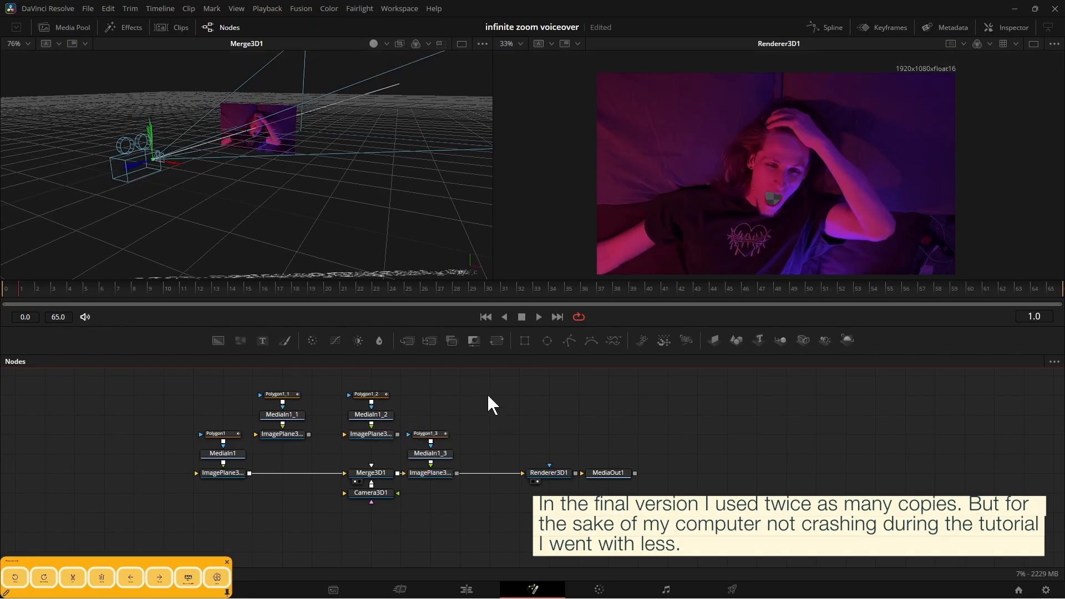
{"action": "key", "text": "ctrl+v"}
{"action": "left_click_drag", "start_coordinate": [434, 499], "coordinate": [420, 412]}
{"action": "left_click_drag", "start_coordinate": [431, 455], "coordinate": [431, 417]}
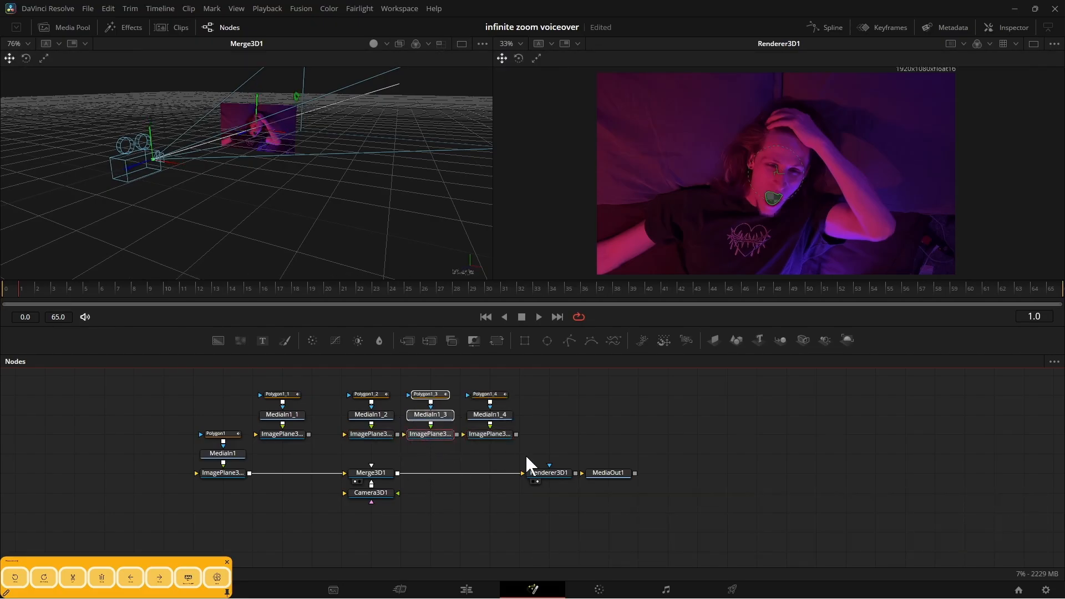
{"action": "left_click", "coordinate": [557, 434]}
{"action": "key", "text": "ctrl+v"}
{"action": "left_click_drag", "start_coordinate": [550, 480], "coordinate": [557, 420]}
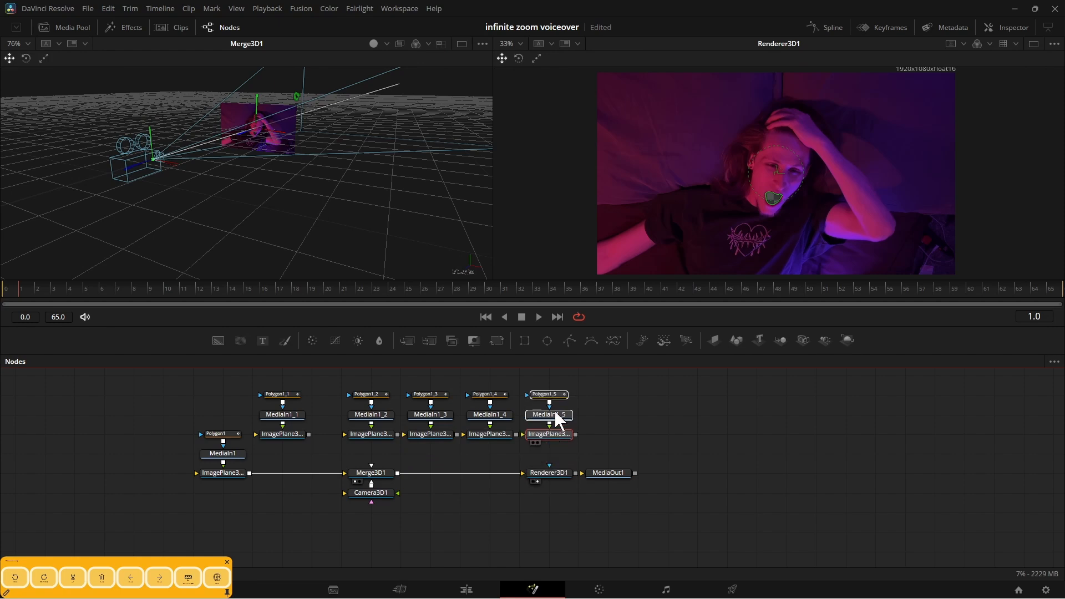
Space the five copied node groups evenly in a row above the main node chain.
{"action": "left_click_drag", "start_coordinate": [281, 452], "coordinate": [289, 373]}
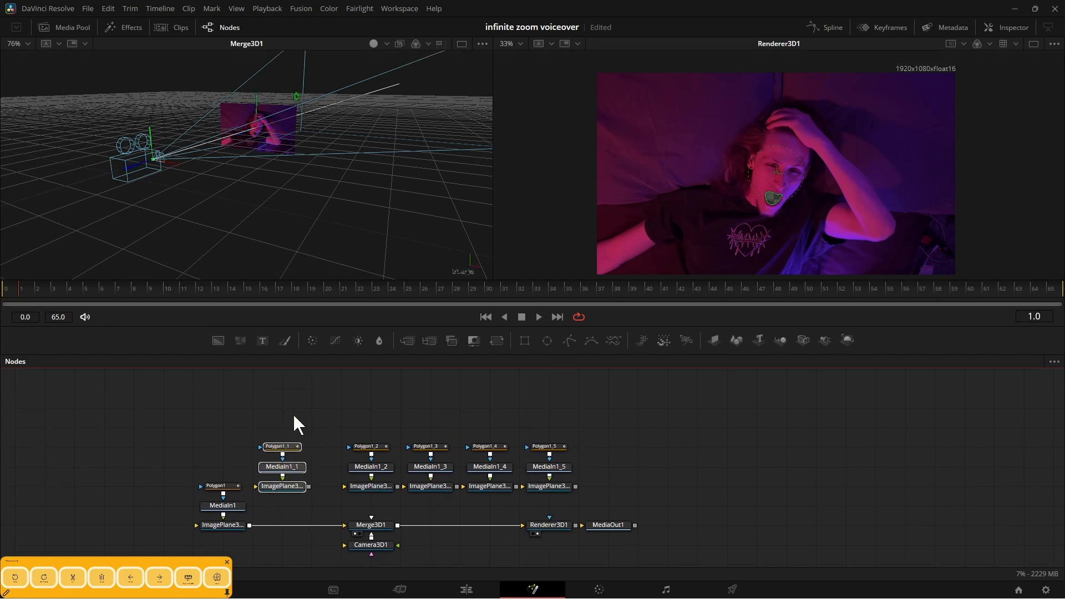
{"action": "left_click_drag", "start_coordinate": [400, 507], "coordinate": [597, 437]}
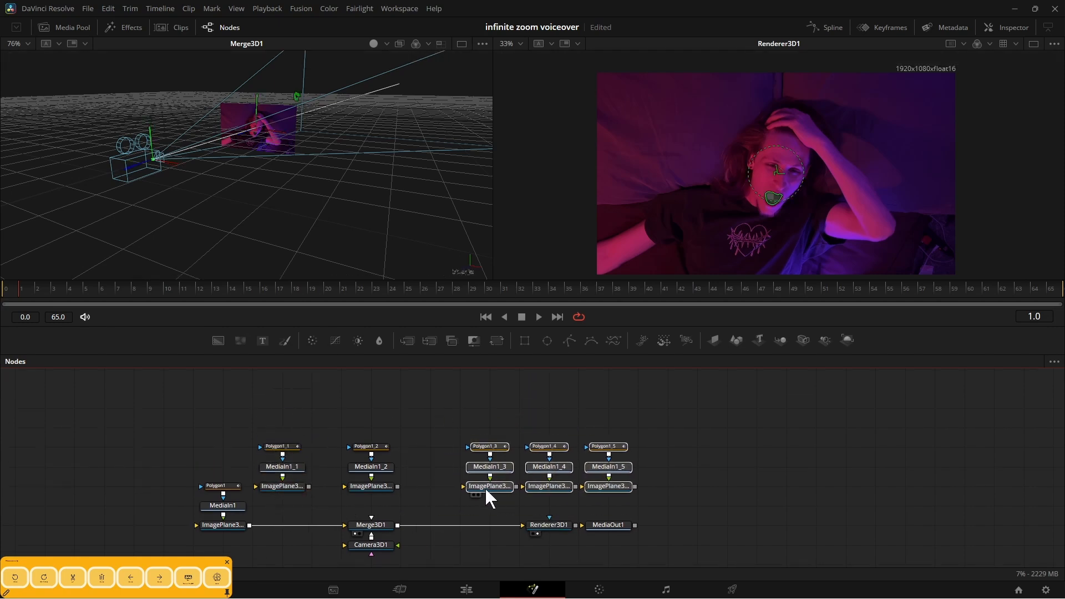
{"action": "left_click_drag", "start_coordinate": [484, 486], "coordinate": [515, 503]}
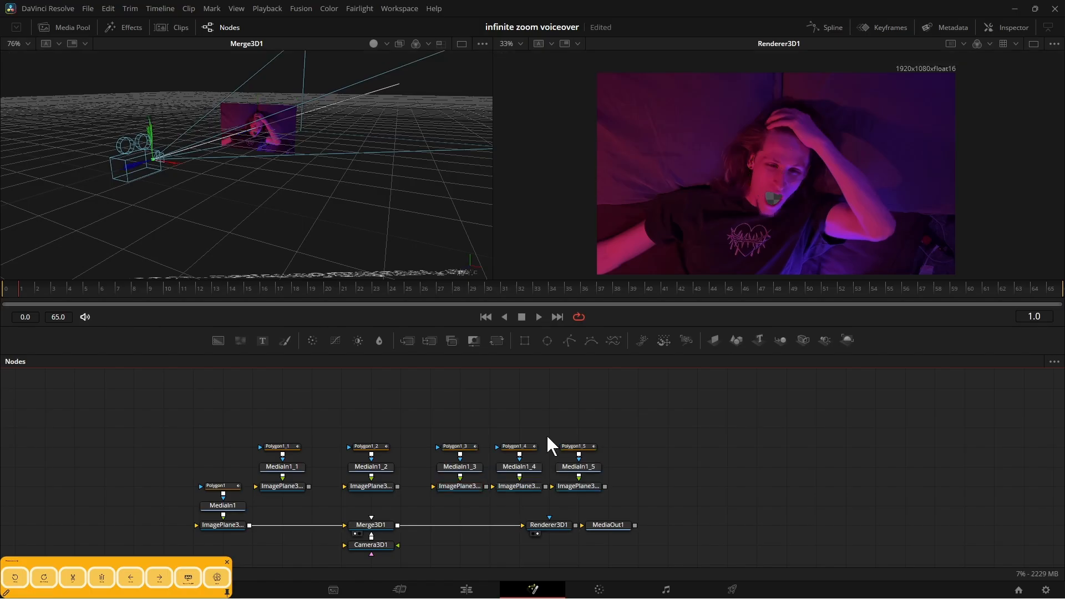
{"action": "left_click_drag", "start_coordinate": [547, 434], "coordinate": [530, 486]}
{"action": "left_click_drag", "start_coordinate": [573, 450], "coordinate": [572, 437]}
{"action": "left_click_drag", "start_coordinate": [599, 489], "coordinate": [660, 493]}
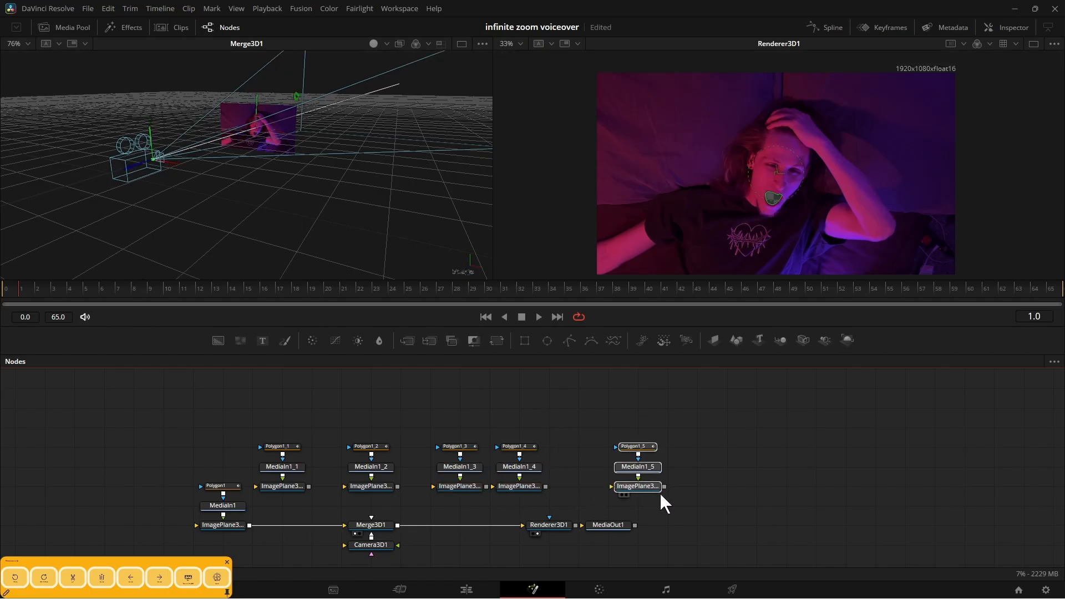
{"action": "left_click_drag", "start_coordinate": [523, 500], "coordinate": [514, 441]}
{"action": "left_click_drag", "start_coordinate": [515, 486], "coordinate": [544, 486]}
{"action": "left_click_drag", "start_coordinate": [600, 436], "coordinate": [655, 490]}
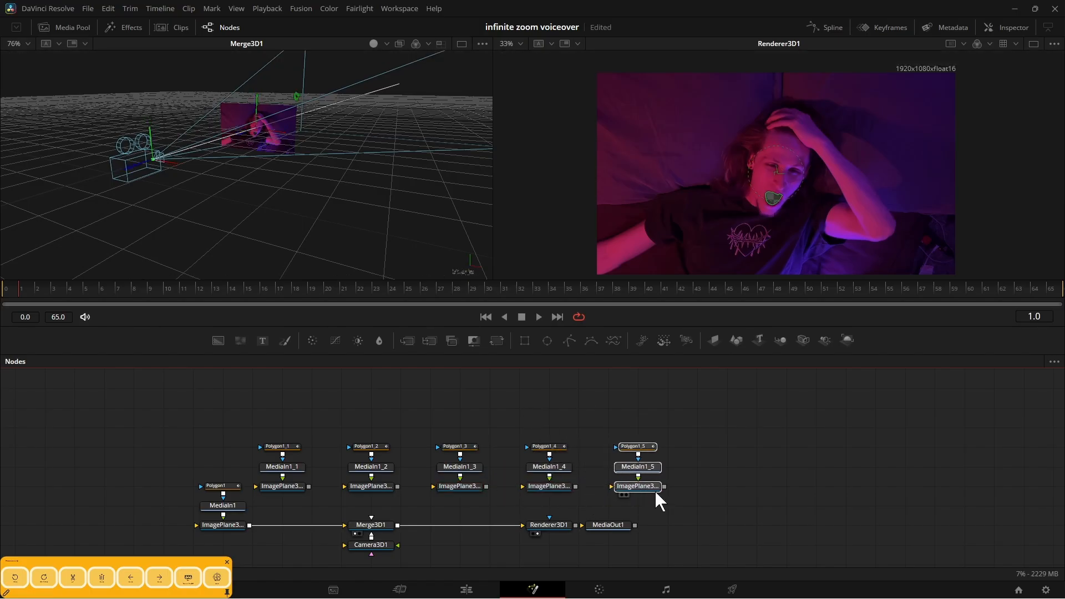
Spread out the main chain, with Camera3D1 below Merge3D1, the original image group farther left, and Renderer3D1 and MediaOut1 farther right.
{"action": "scroll", "coordinate": [495, 501], "scroll_direction": "down", "scroll_amount": 5}
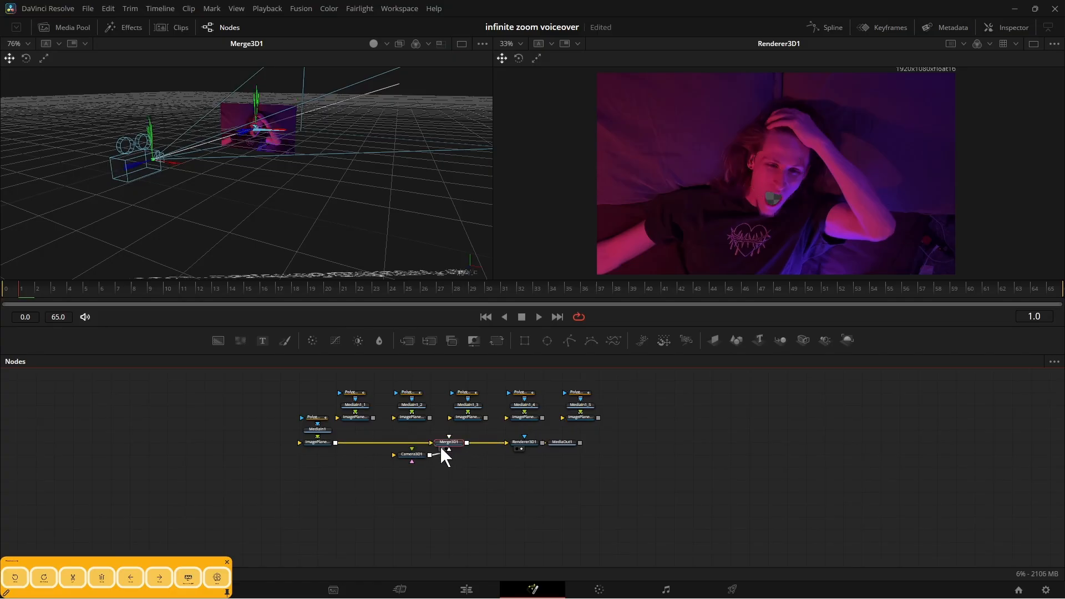
{"action": "left_click_drag", "start_coordinate": [447, 452], "coordinate": [455, 486]}
{"action": "left_click_drag", "start_coordinate": [311, 395], "coordinate": [292, 438]}
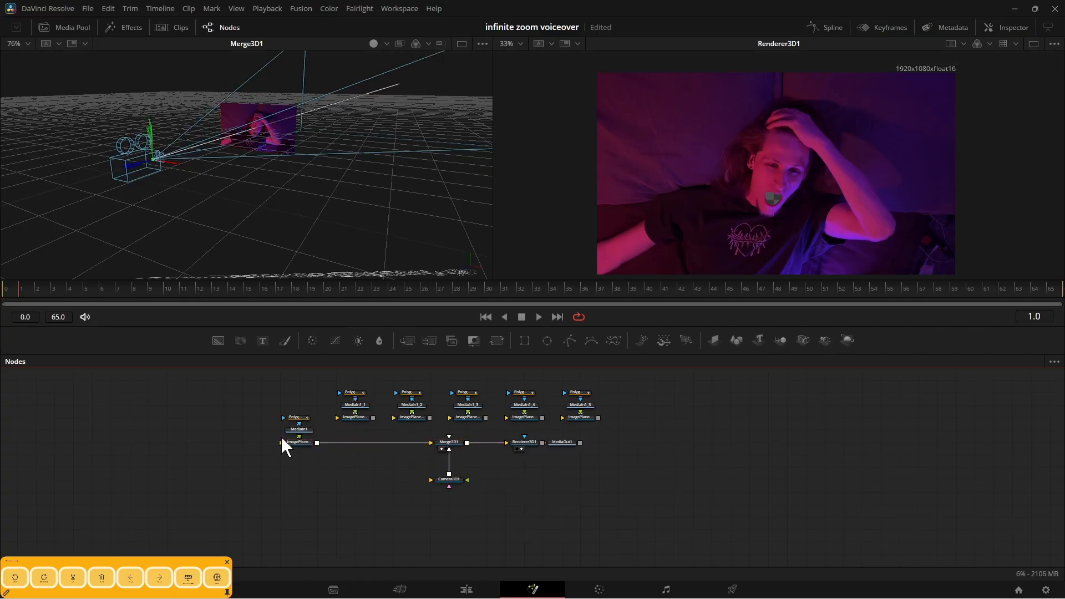
{"action": "left_click", "coordinate": [562, 443]}
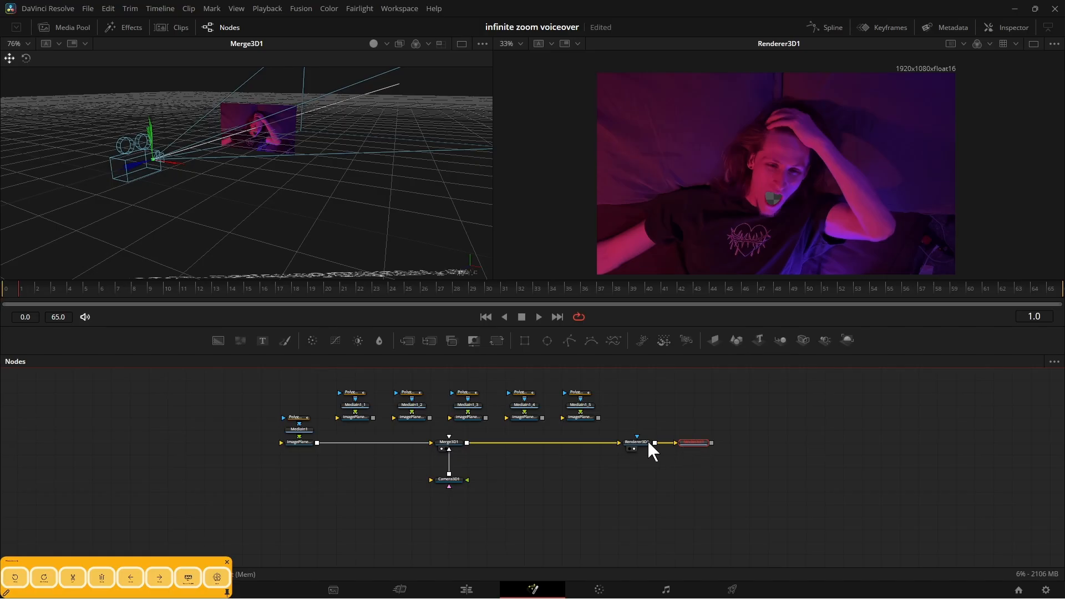
Connect the outputs of ImagePlane3D1_1 through ImagePlane3D1_5 to Merge3D1.
{"action": "scroll", "coordinate": [506, 466], "scroll_direction": "up", "scroll_amount": 5}
{"action": "left_click_drag", "start_coordinate": [503, 469], "coordinate": [551, 548]}
{"action": "left_click_drag", "start_coordinate": [274, 453], "coordinate": [284, 424]}
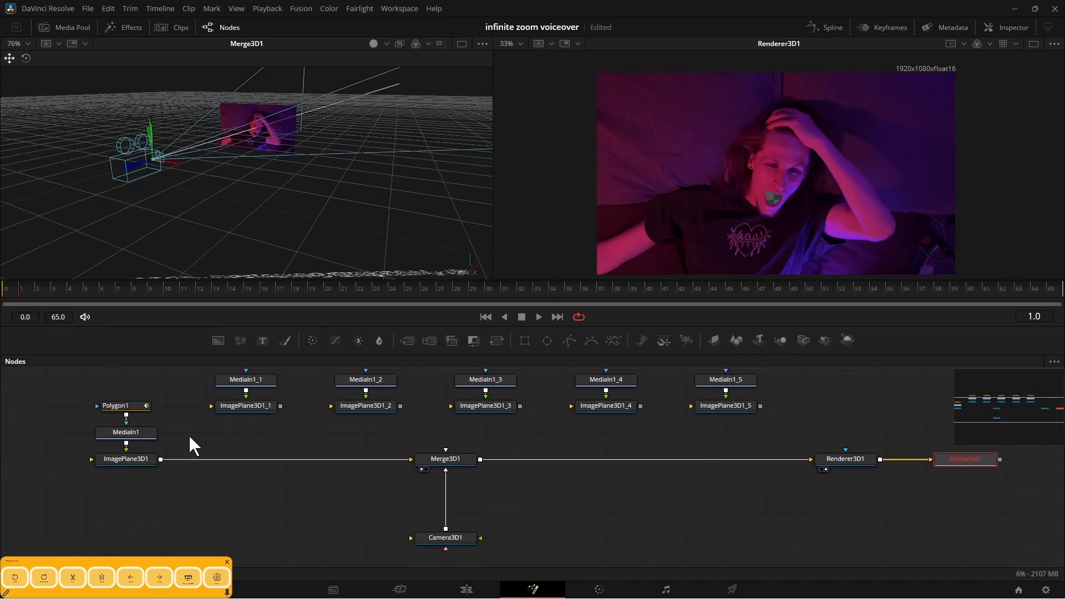
{"action": "left_click", "coordinate": [289, 408]}
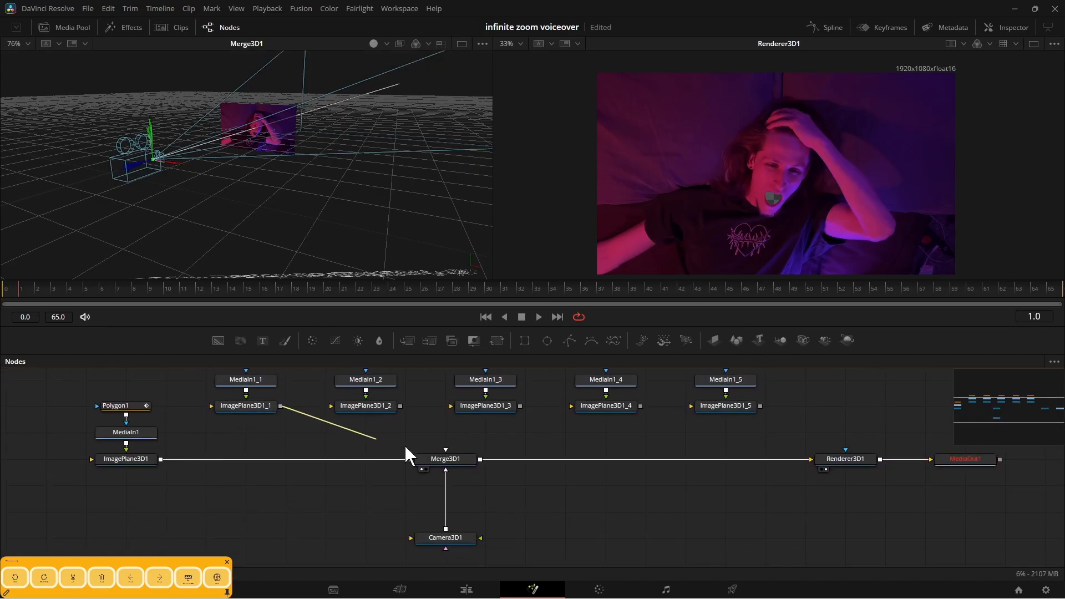
{"action": "left_click_drag", "start_coordinate": [405, 447], "coordinate": [468, 458]}
{"action": "left_click_drag", "start_coordinate": [523, 437], "coordinate": [444, 462]}
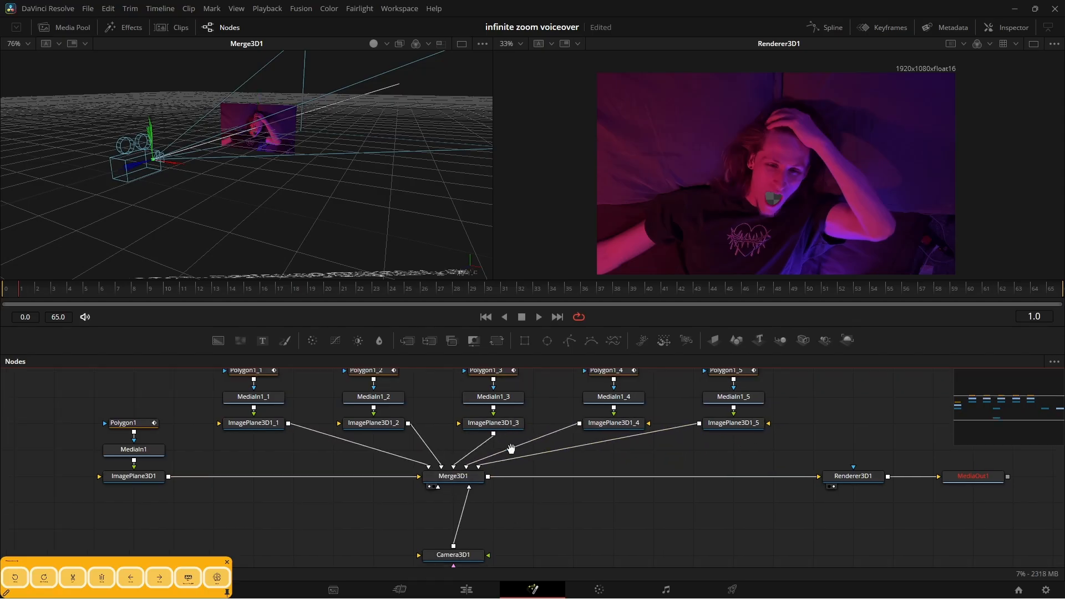
Move ImagePlane3D1_1 behind the original image plane, to about -0.49 on the Z axis.
{"action": "scroll", "coordinate": [444, 463], "scroll_direction": "up", "scroll_amount": 2}
{"action": "scroll", "coordinate": [241, 188], "scroll_direction": "up", "scroll_amount": 3}
{"action": "left_click_drag", "start_coordinate": [374, 213], "coordinate": [237, 126]}
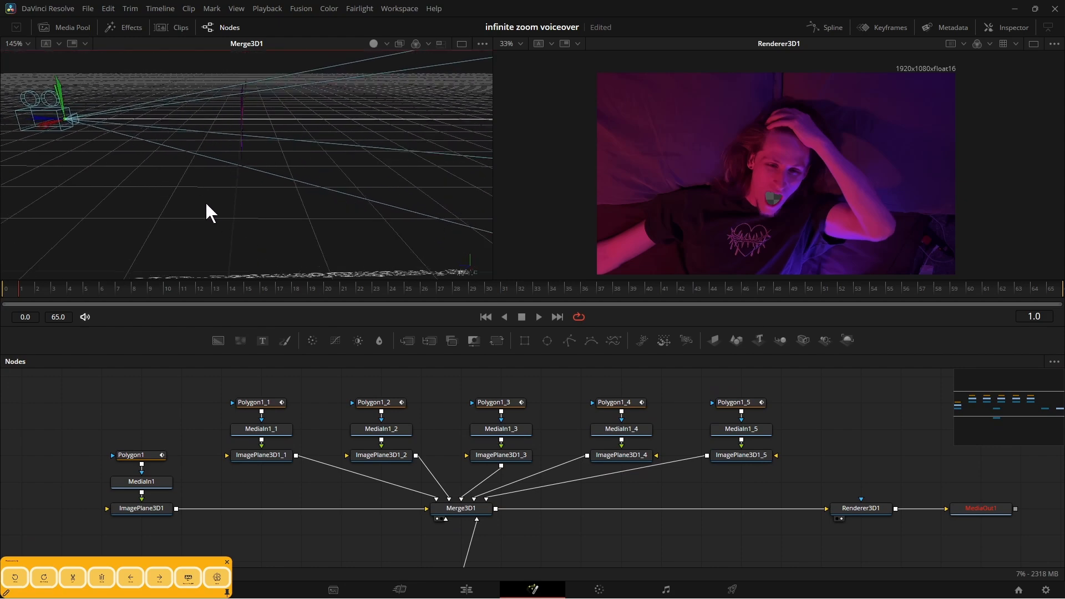
{"action": "left_click_drag", "start_coordinate": [209, 209], "coordinate": [182, 162]}
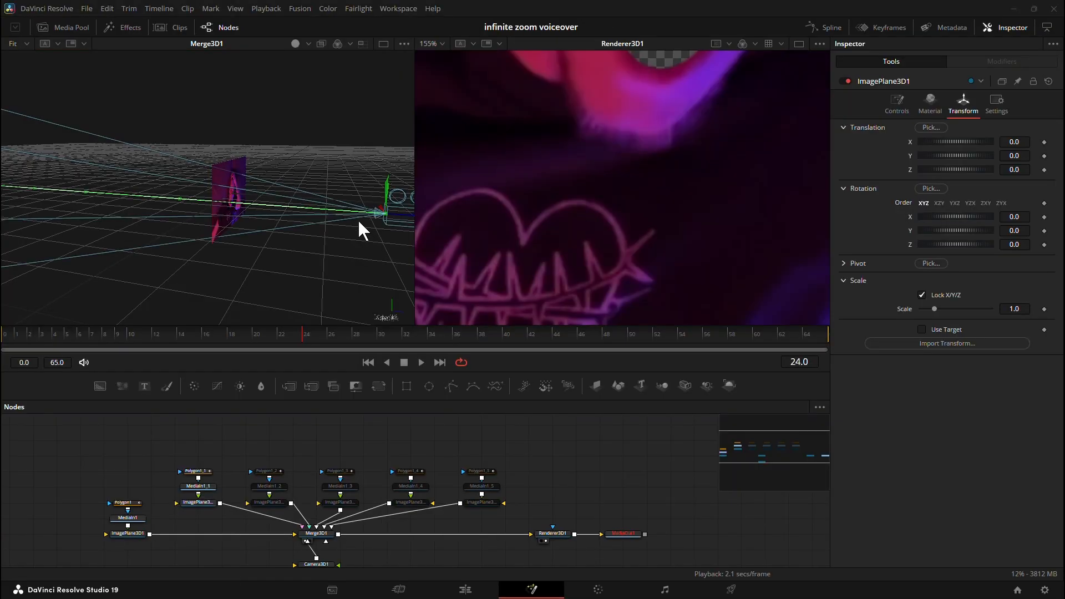
{"action": "left_click_drag", "start_coordinate": [224, 452], "coordinate": [250, 462]}
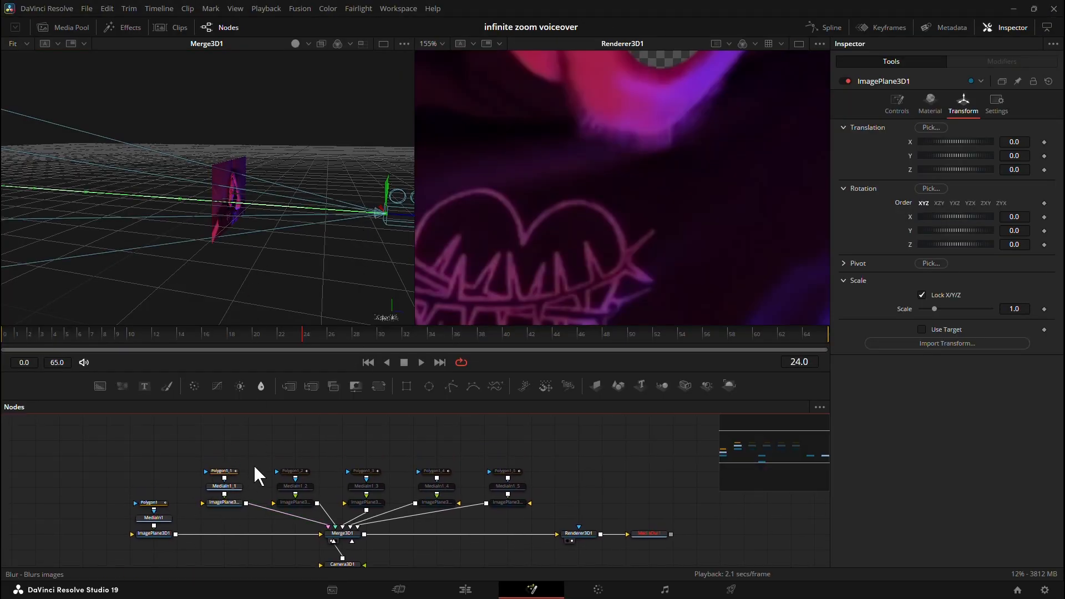
{"action": "left_click", "coordinate": [227, 502]}
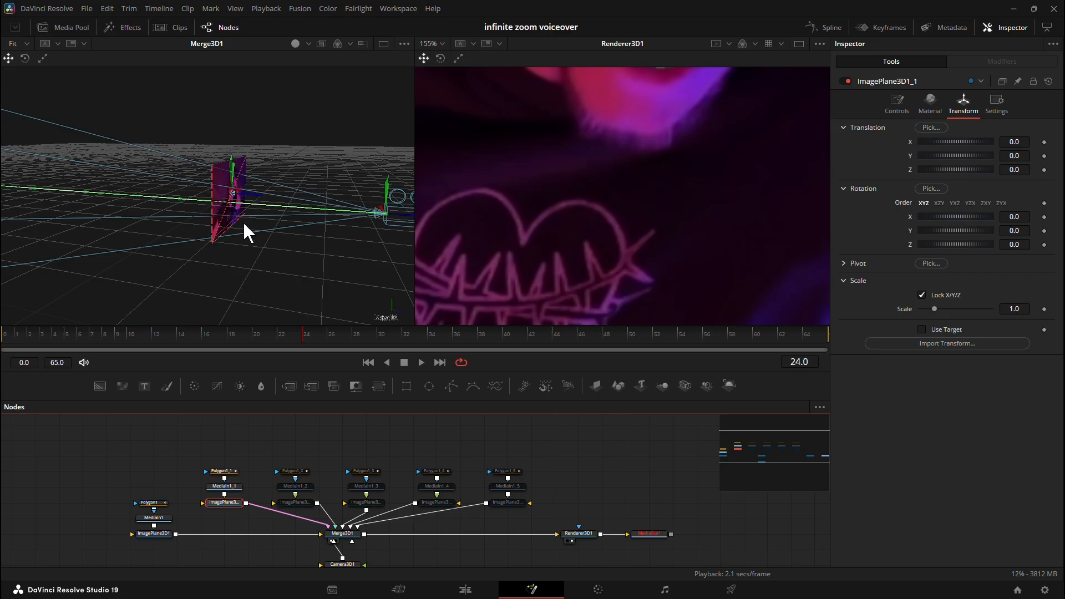
{"action": "left_click_drag", "start_coordinate": [243, 221], "coordinate": [272, 244]}
{"action": "left_click_drag", "start_coordinate": [227, 204], "coordinate": [224, 206]}
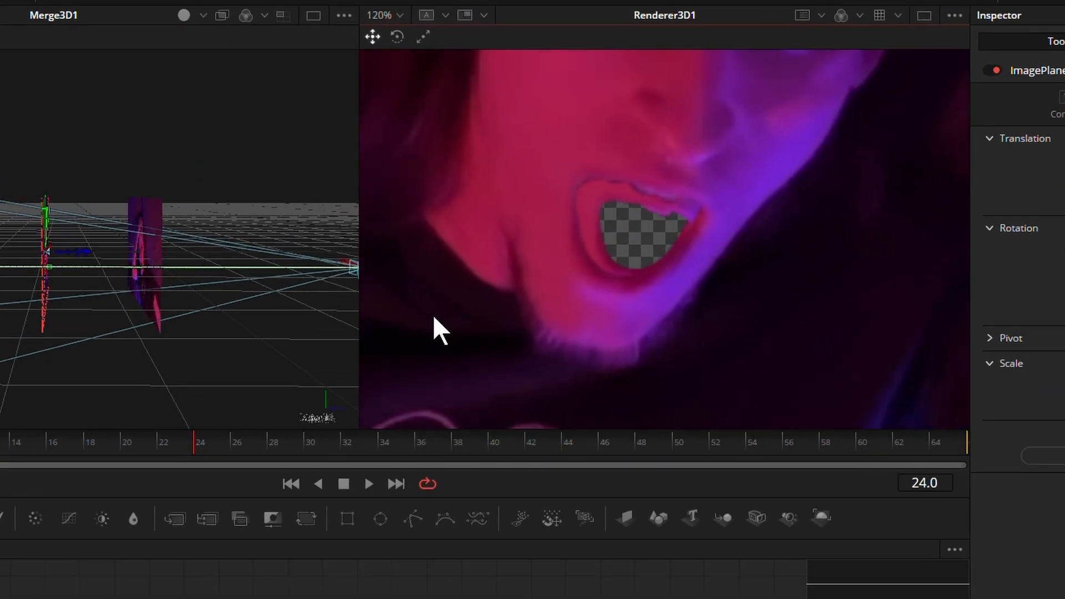
{"action": "left_click_drag", "start_coordinate": [126, 291], "coordinate": [305, 268]}
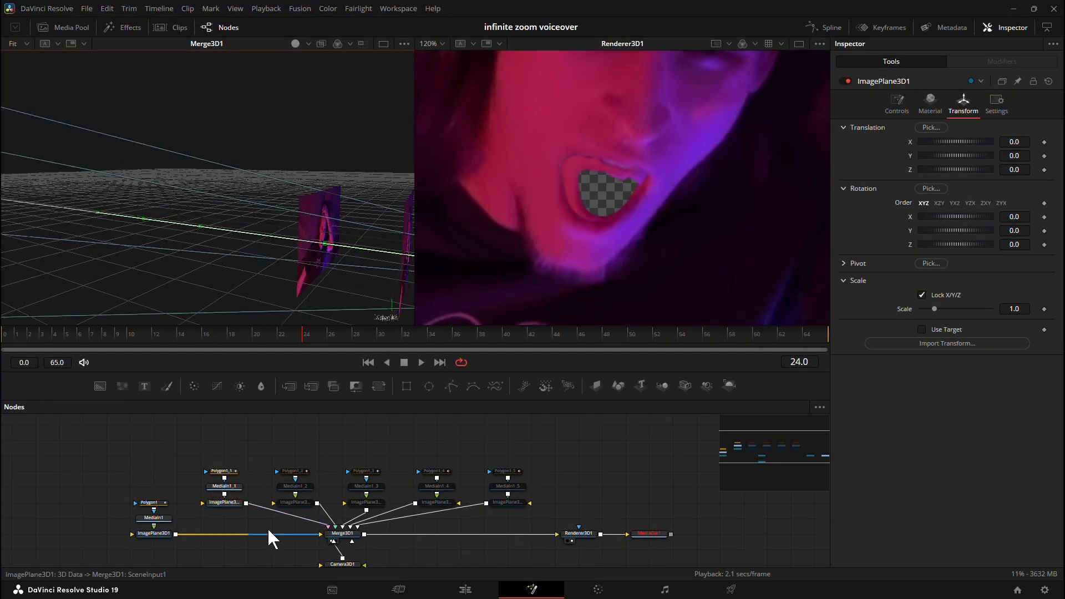
Enable the second copied node group and move ImagePlane3D1_2 behind ImagePlane3D1_1, to about -1.05 on the Z axis.
{"action": "left_click", "coordinate": [280, 518]}
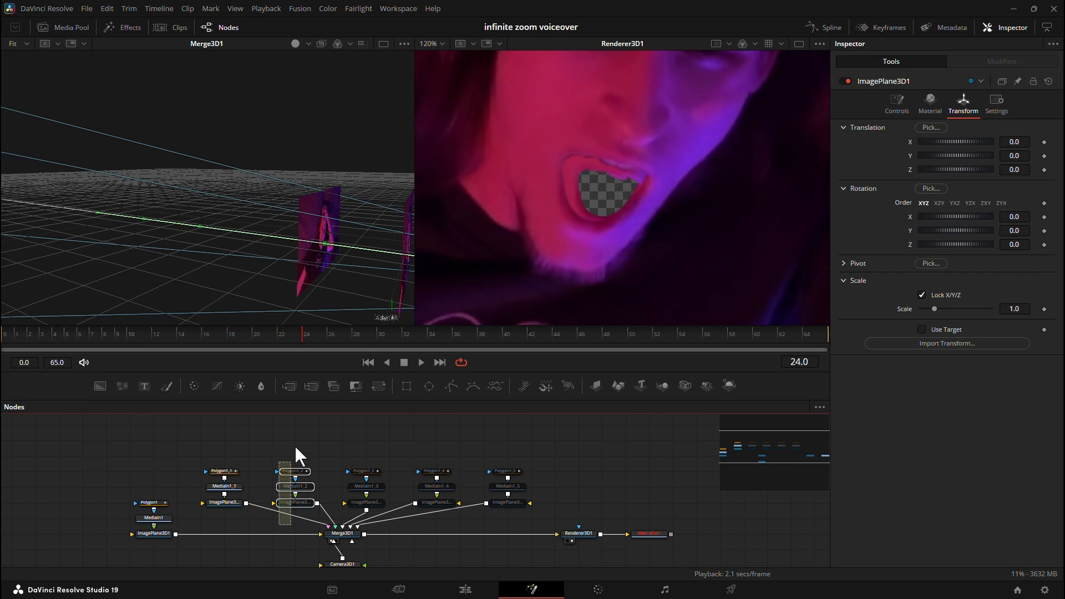
{"action": "left_click_drag", "start_coordinate": [295, 448], "coordinate": [320, 470]}
{"action": "key", "text": "ctrl+p"}
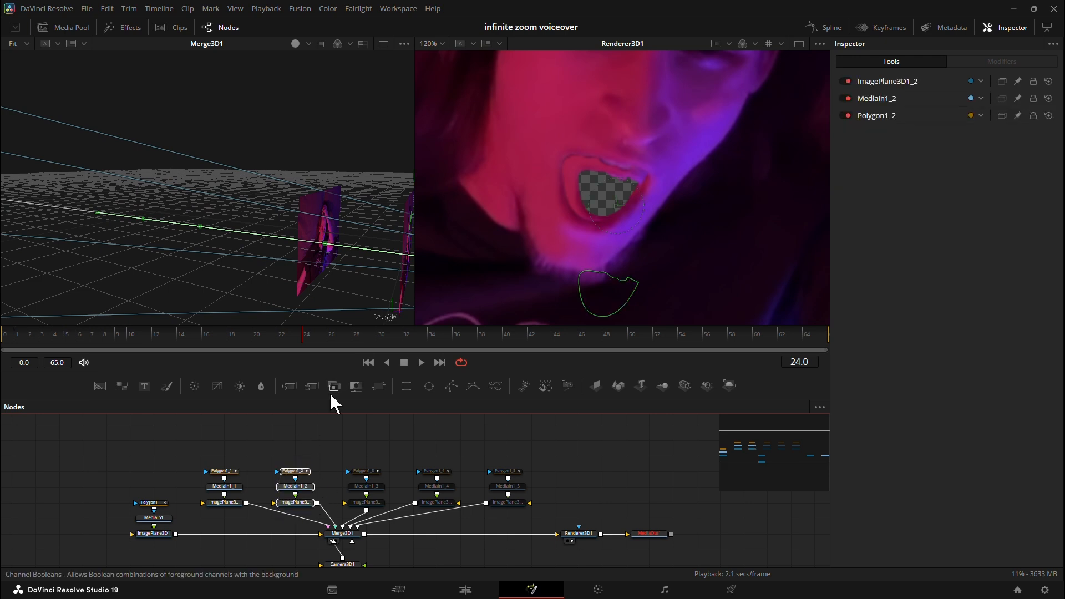
{"action": "left_click_drag", "start_coordinate": [226, 280], "coordinate": [305, 271]}
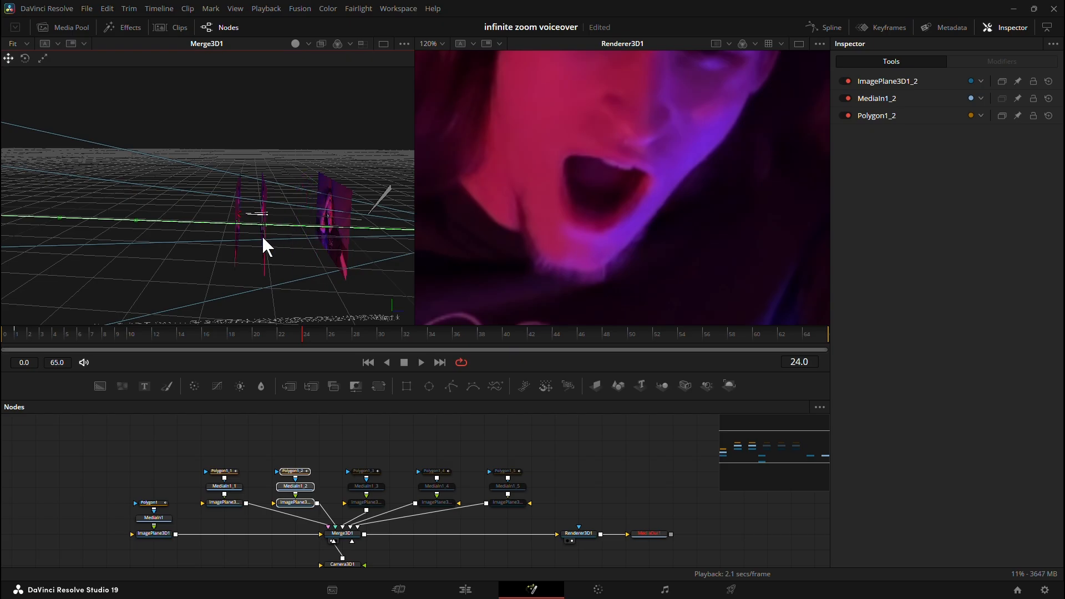
{"action": "left_click_drag", "start_coordinate": [263, 238], "coordinate": [341, 249]}
Enable the third copied node group and move its image plane back in depth, behind ImagePlane3D1_2 at similar spacing.
{"action": "left_click_drag", "start_coordinate": [383, 513], "coordinate": [354, 467]}
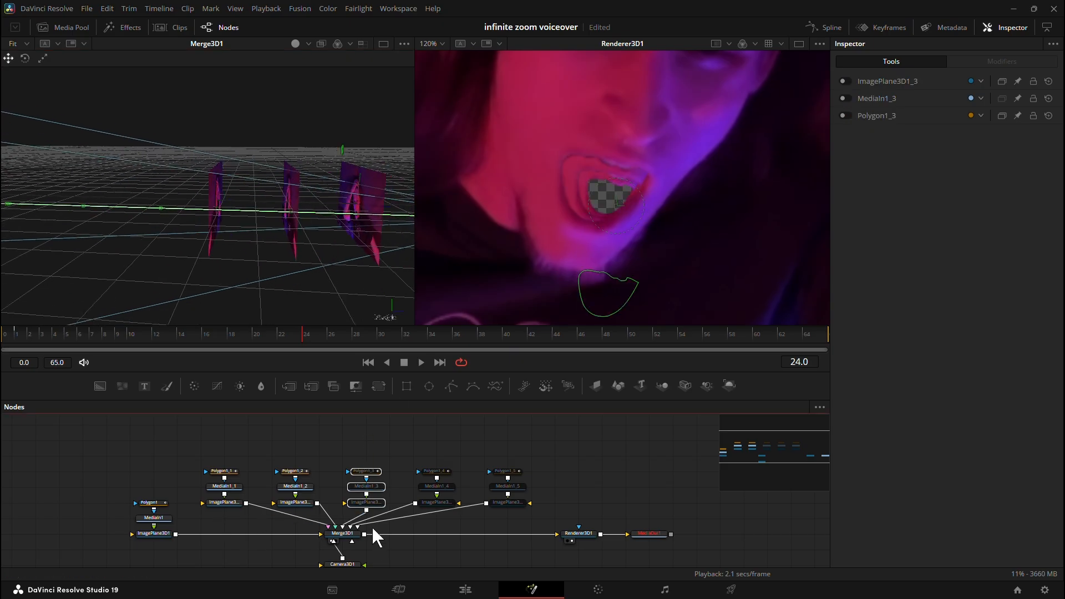
{"action": "key", "text": "ctrl+p"}
{"action": "left_click_drag", "start_coordinate": [387, 203], "coordinate": [171, 232]}
{"action": "mouse_move", "coordinate": [266, 283]}
{"action": "left_mouse_down"}
{"action": "mouse_move", "coordinate": [342, 265]}
{"action": "mouse_move", "coordinate": [269, 273]}
{"action": "left_mouse_up"}
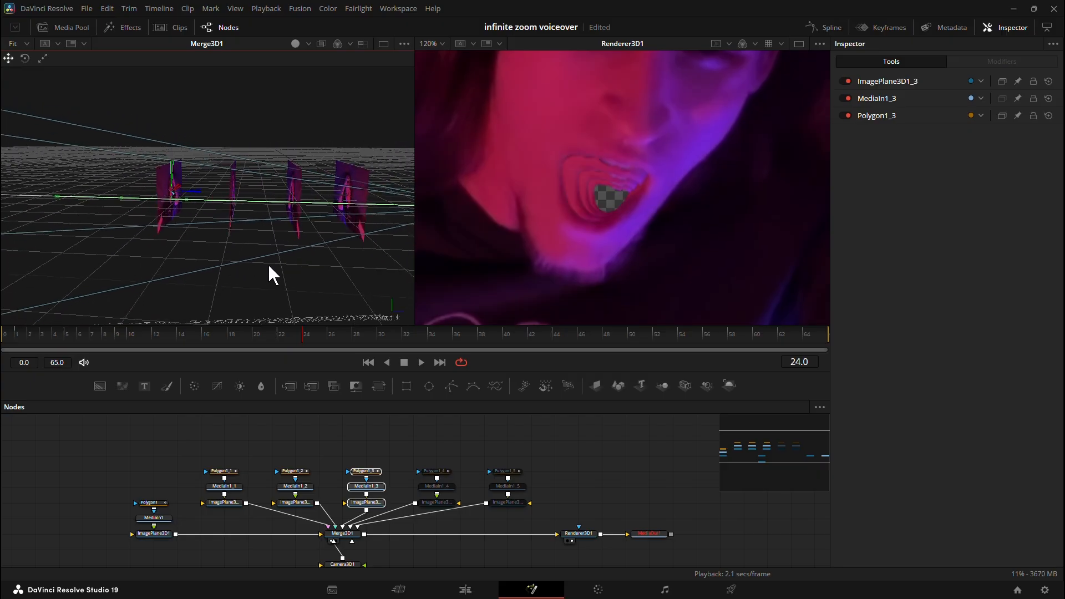
Enable the fourth copied node group, and switch the first two copied groups off and back on.
{"action": "left_click_drag", "start_coordinate": [435, 518], "coordinate": [454, 469]}
{"action": "left_click_drag", "start_coordinate": [216, 522], "coordinate": [231, 458]}
{"action": "key", "text": "ctrl+p"}
{"action": "left_click_drag", "start_coordinate": [282, 522], "coordinate": [286, 455]}
{"action": "key", "text": "ctrl+p"}
{"action": "left_click", "coordinate": [441, 503]}
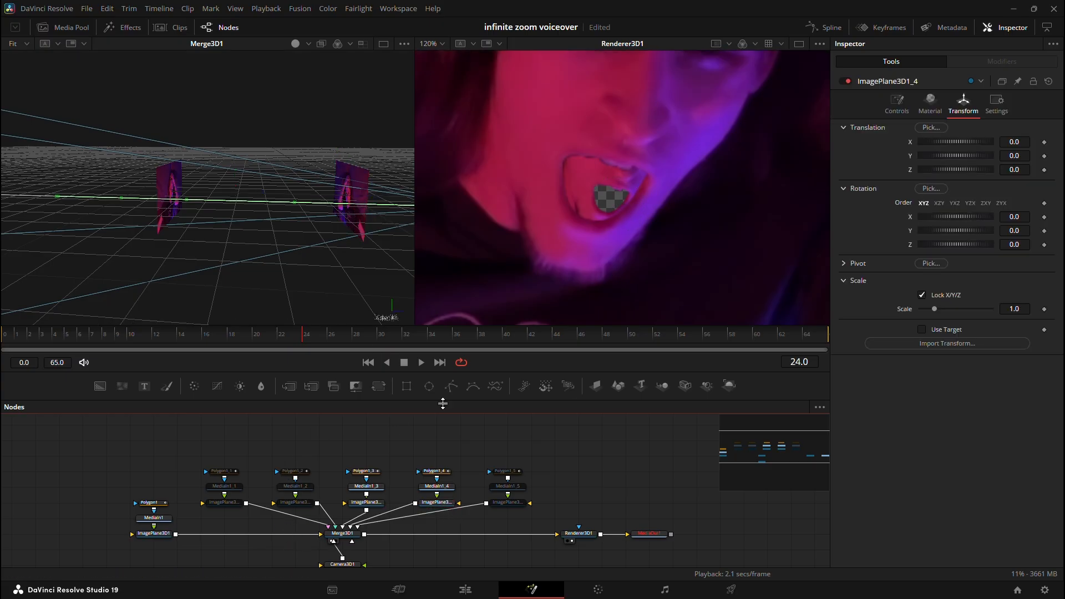
{"action": "left_click_drag", "start_coordinate": [288, 522], "coordinate": [291, 446]}
{"action": "key", "text": "ctrl+p"}
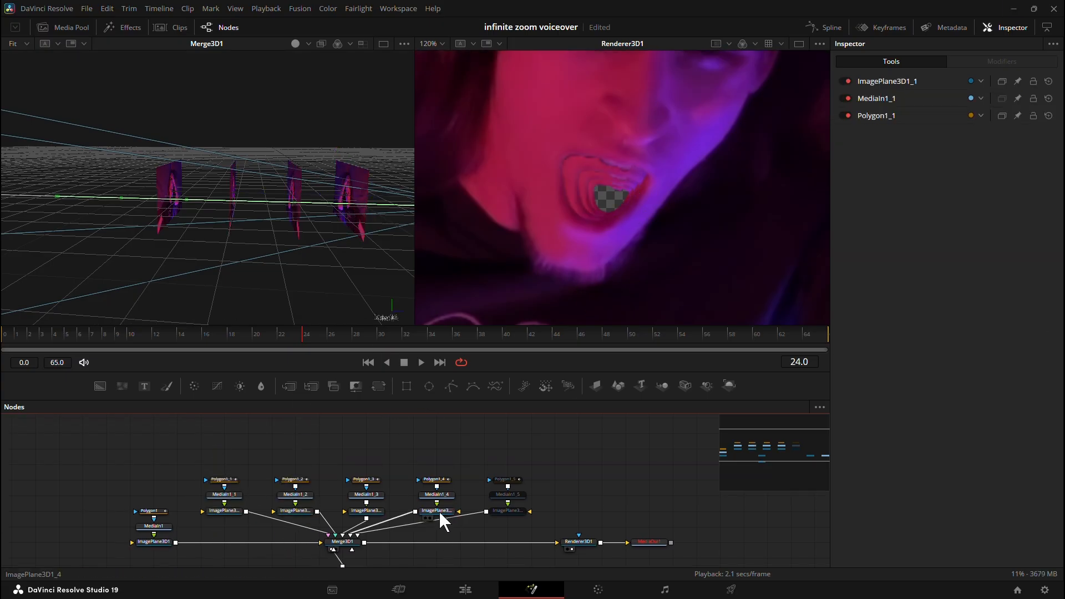
Move ImagePlane3D1_4 behind the third copied plane, to about -2.26 on the Z axis.
{"action": "left_click", "coordinate": [436, 511]}
{"action": "left_click_drag", "start_coordinate": [216, 203], "coordinate": [131, 197]}
{"action": "left_click_drag", "start_coordinate": [180, 262], "coordinate": [238, 269]}
{"action": "mouse_move", "coordinate": [205, 203]}
{"action": "left_mouse_down"}
{"action": "mouse_move", "coordinate": [194, 203]}
{"action": "mouse_move", "coordinate": [213, 204]}
{"action": "left_mouse_up"}
Enable the fifth copied node group and move ImagePlane3D1_5 to the back of the row, about -2.88 on the Z axis.
{"action": "left_click_drag", "start_coordinate": [361, 258], "coordinate": [355, 286]}
{"action": "left_click_drag", "start_coordinate": [511, 528], "coordinate": [503, 472]}
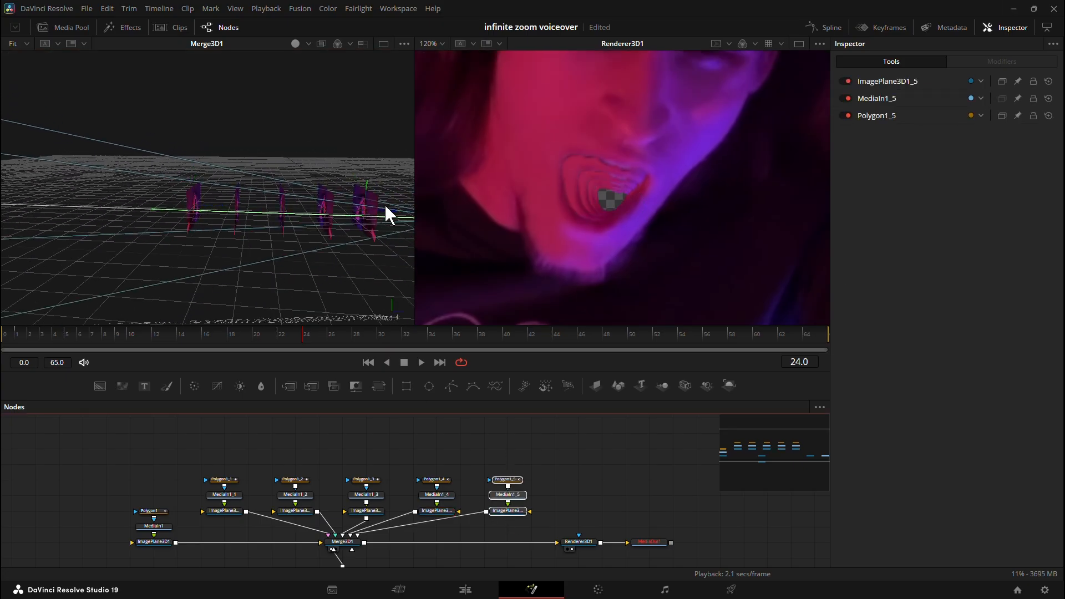
{"action": "left_click_drag", "start_coordinate": [181, 207], "coordinate": [178, 208]}
{"action": "left_click_drag", "start_coordinate": [201, 260], "coordinate": [229, 227]}
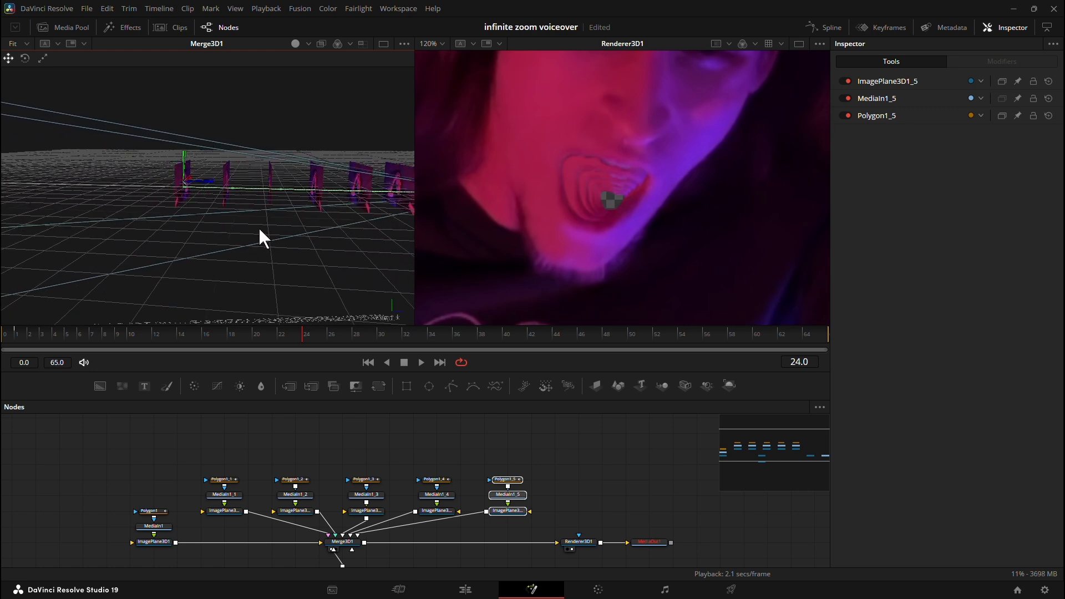
Pull Camera3D1 back from the image planes by setting its Z translation to 2.18.
{"action": "scroll", "coordinate": [471, 453], "scroll_direction": "down", "scroll_amount": 3}
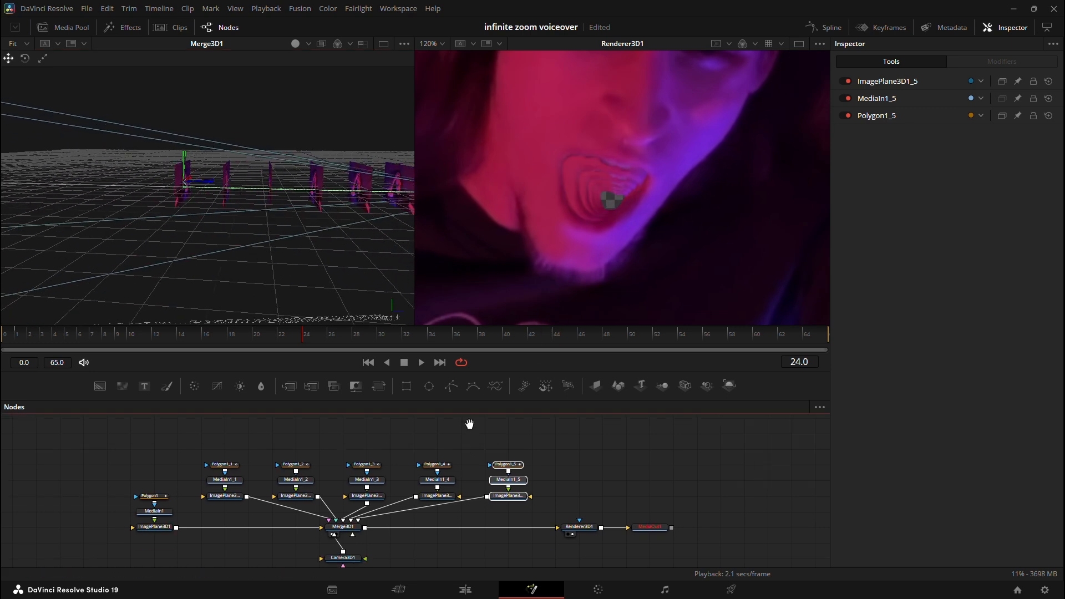
{"action": "left_click", "coordinate": [368, 530]}
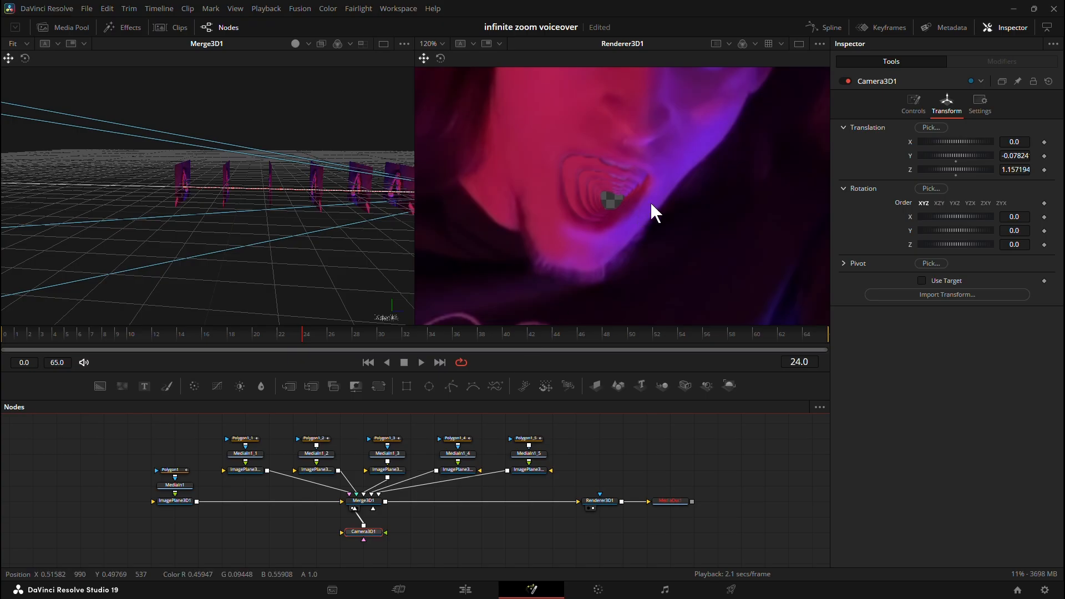
{"action": "mouse_move", "coordinate": [948, 169]}
{"action": "left_mouse_down"}
{"action": "mouse_move", "coordinate": [929, 174]}
{"action": "mouse_move", "coordinate": [950, 174]}
{"action": "left_mouse_up"}
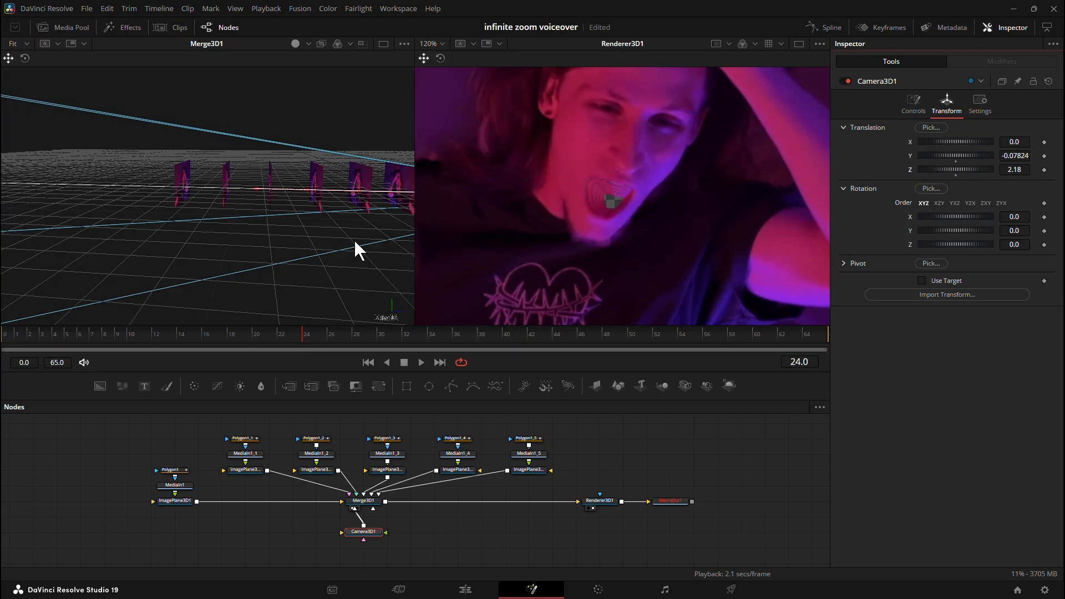
Disable the third, fourth and fifth copied node groups together.
{"action": "left_click_drag", "start_coordinate": [353, 239], "coordinate": [192, 244]}
{"action": "left_click", "coordinate": [245, 470]}
{"action": "left_click_drag", "start_coordinate": [555, 484], "coordinate": [380, 442]}
{"action": "key", "text": "ctrl+p"}
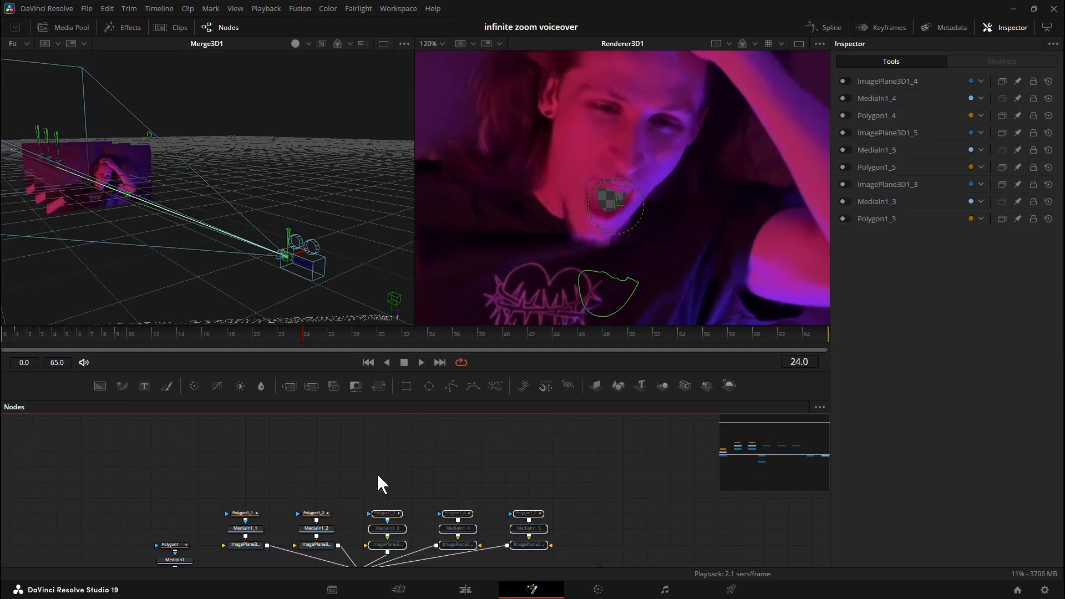
{"action": "left_click_drag", "start_coordinate": [375, 486], "coordinate": [388, 408]}
Set the Z rotation of ImagePlane3D1_1 to 72 and of ImagePlane3D1_2 to 144.
{"action": "left_click", "coordinate": [261, 467]}
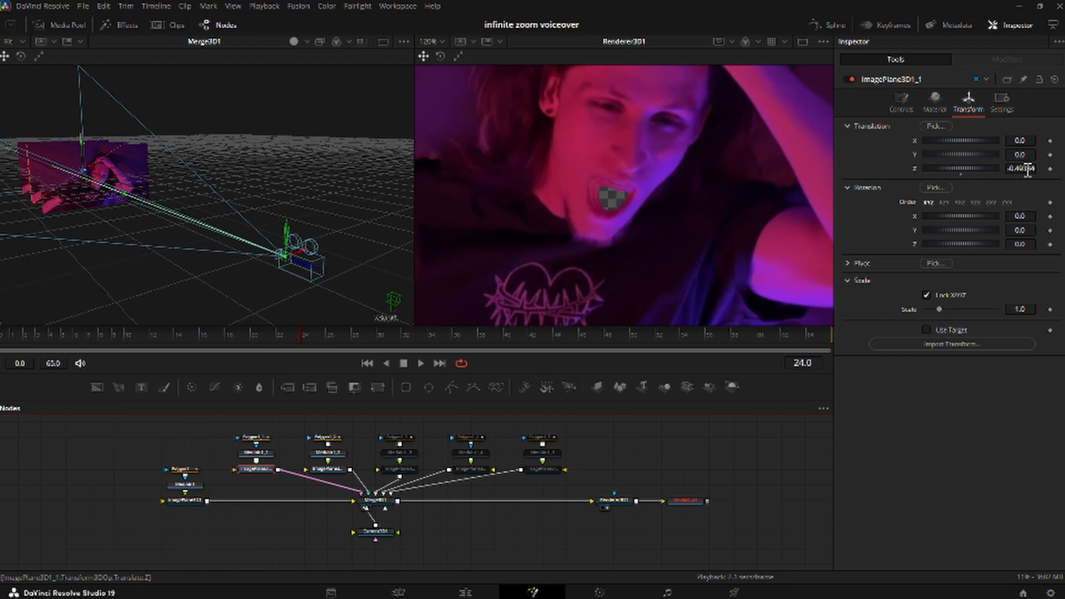
{"action": "left_click", "coordinate": [1020, 245]}
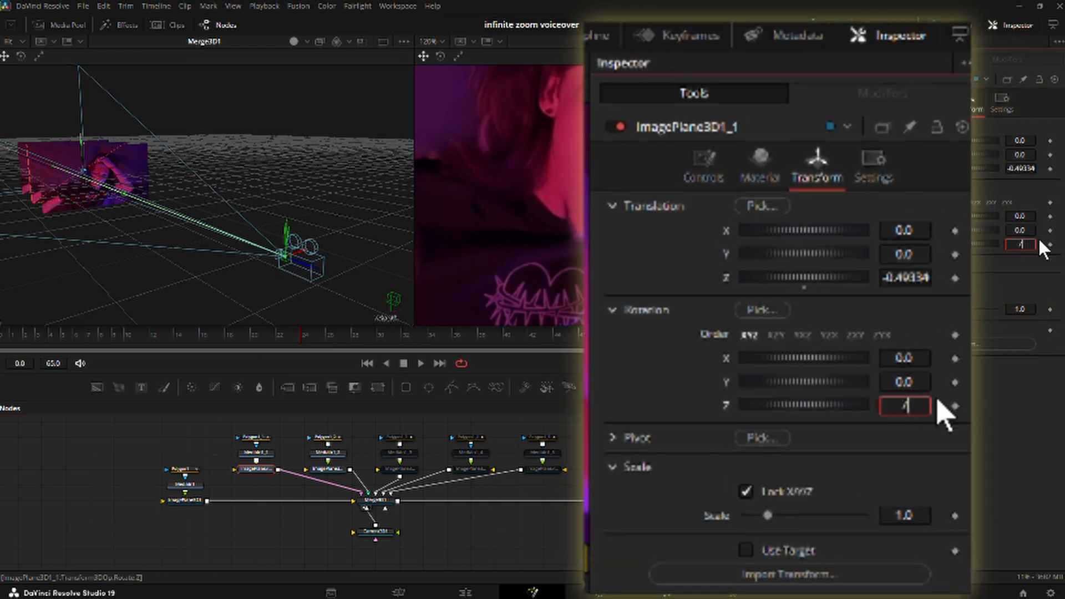
{"action": "key", "text": "Tab"}
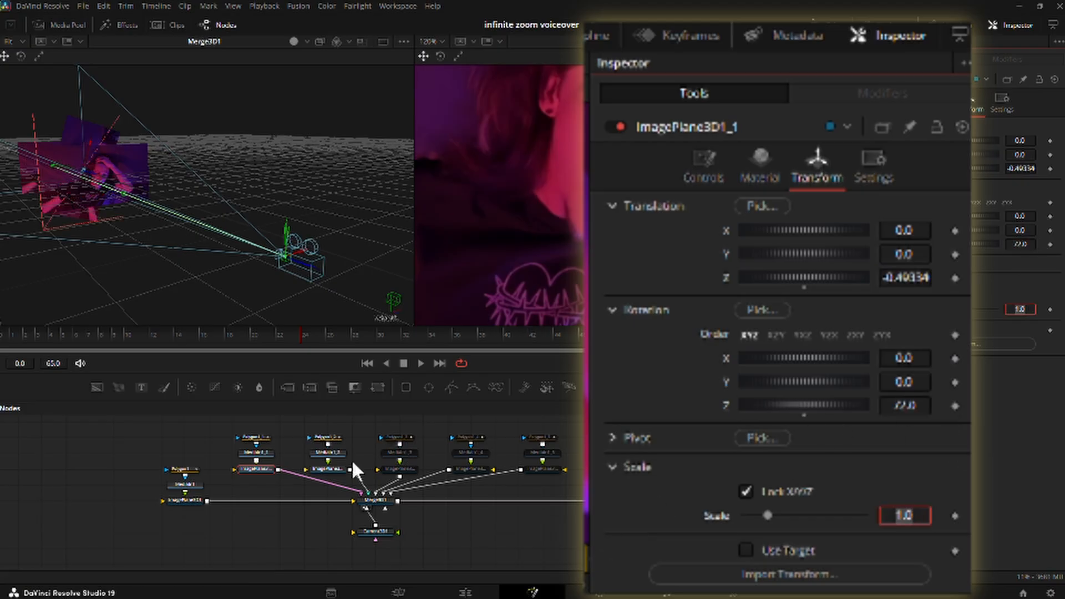
{"action": "left_click", "coordinate": [327, 468]}
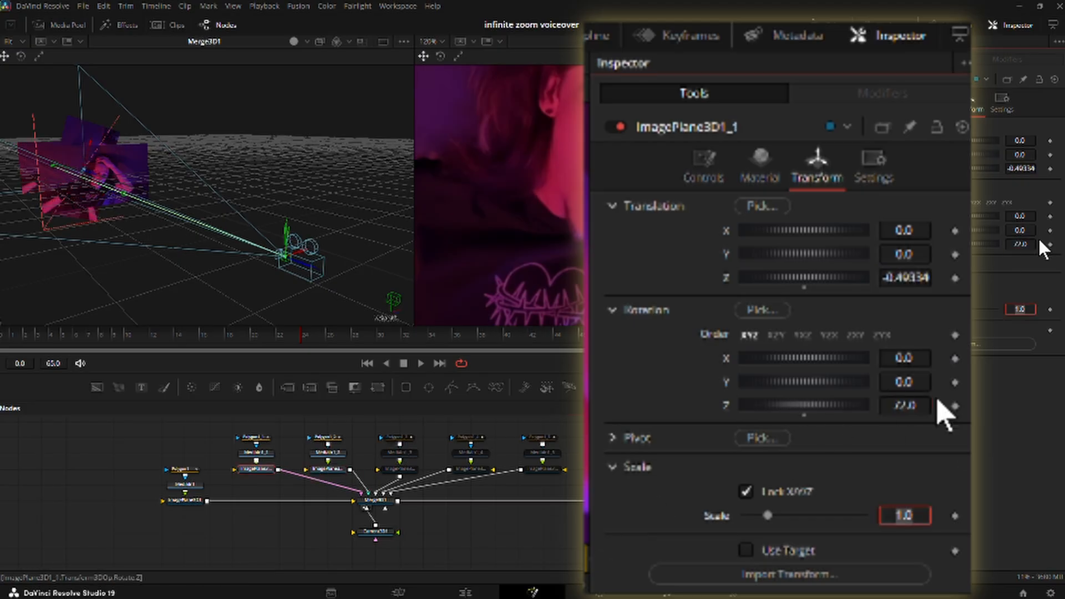
{"action": "left_click", "coordinate": [910, 408]}
{"action": "key", "text": "Tab"}
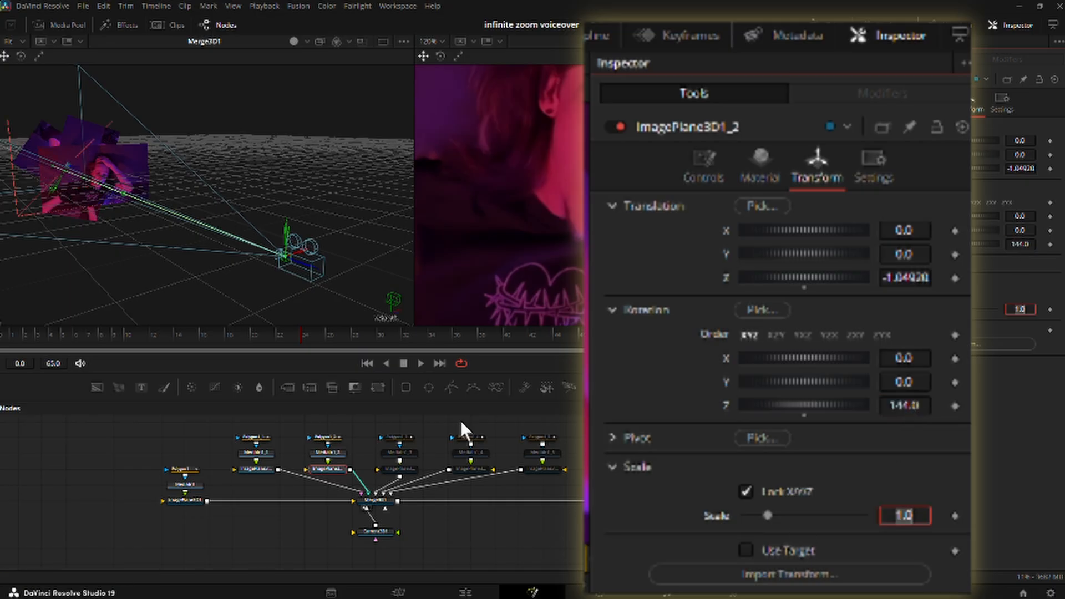
Set the Z rotation of ImagePlane3D1_3 to 216.
{"action": "left_click", "coordinate": [398, 469]}
{"action": "left_click", "coordinate": [1020, 245]}
{"action": "type", "text": "216"}
{"action": "key", "text": "Tab"}
Enter a new Z rotation for ImagePlane3D1_4 and open the Z rotation of ImagePlane3D1_5 for editing.
{"action": "left_click", "coordinate": [479, 468]}
{"action": "double_click", "coordinate": [1021, 245]}
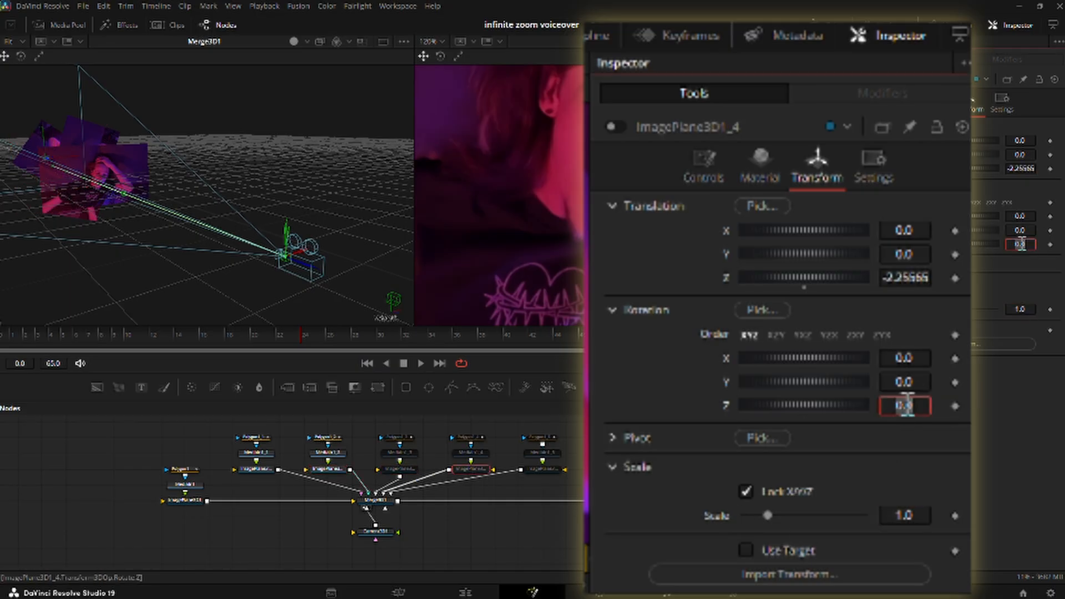
{"action": "key", "text": "Tab"}
{"action": "left_click", "coordinate": [542, 468]}
{"action": "left_click", "coordinate": [1020, 244]}
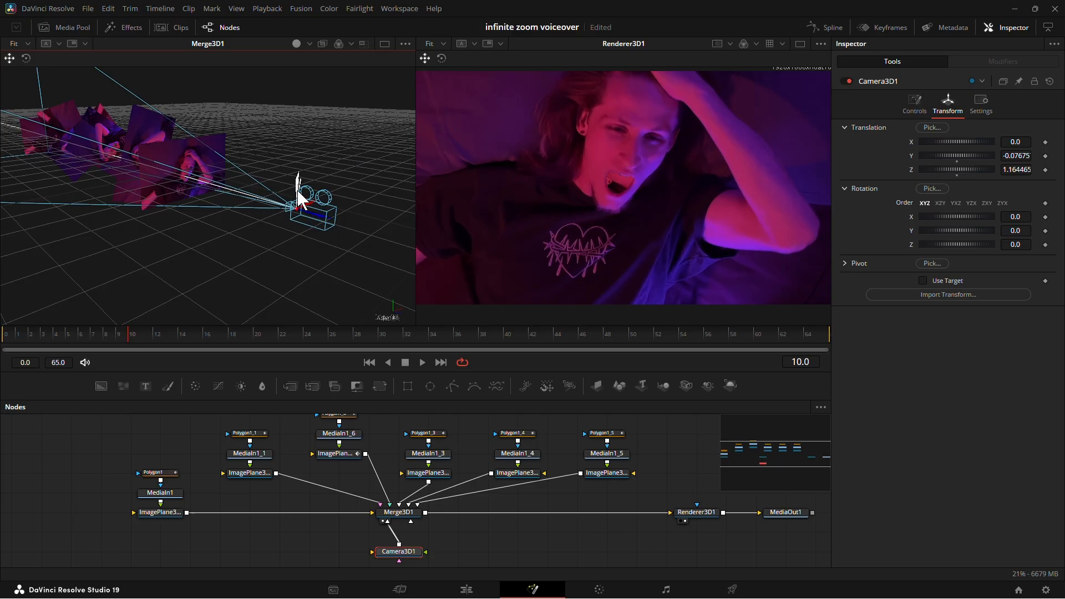
Reposition Camera3D1 to about X -0.011, Y -0.062 and Z 1.23 so the front image fills the render frame.
{"action": "left_click_drag", "start_coordinate": [298, 190], "coordinate": [304, 195]}
{"action": "left_click_drag", "start_coordinate": [251, 234], "coordinate": [211, 289]}
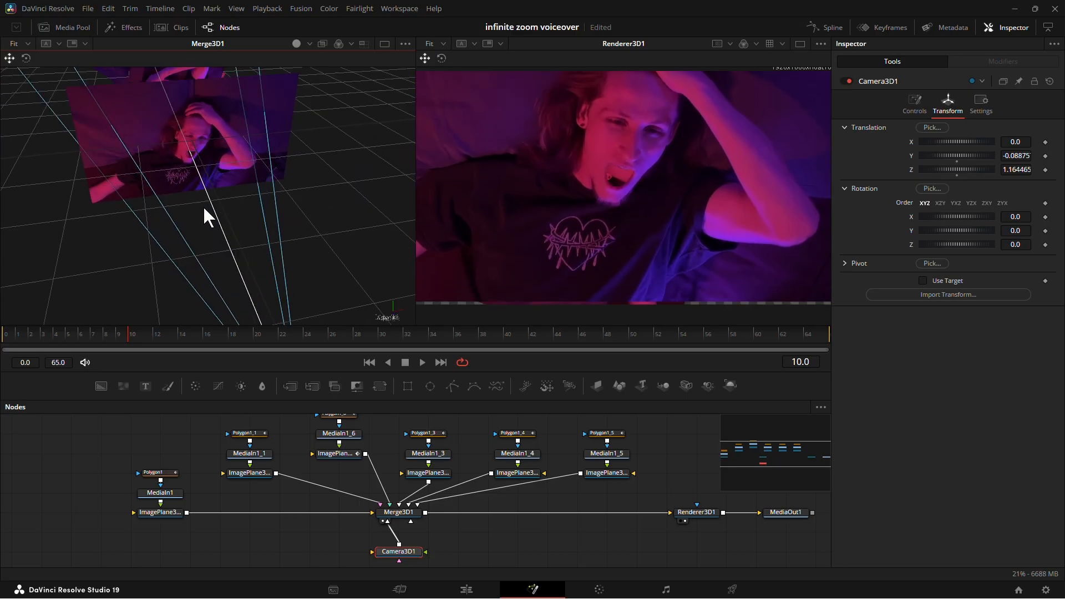
{"action": "left_click_drag", "start_coordinate": [203, 205], "coordinate": [271, 257]}
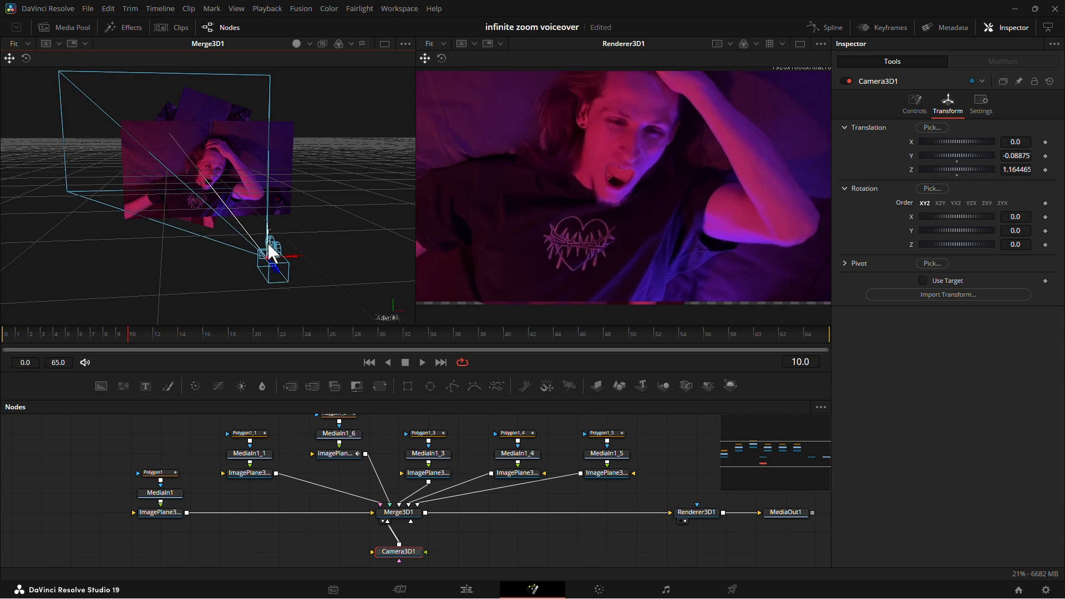
{"action": "left_click_drag", "start_coordinate": [220, 224], "coordinate": [210, 256]}
{"action": "left_click_drag", "start_coordinate": [249, 227], "coordinate": [292, 277]}
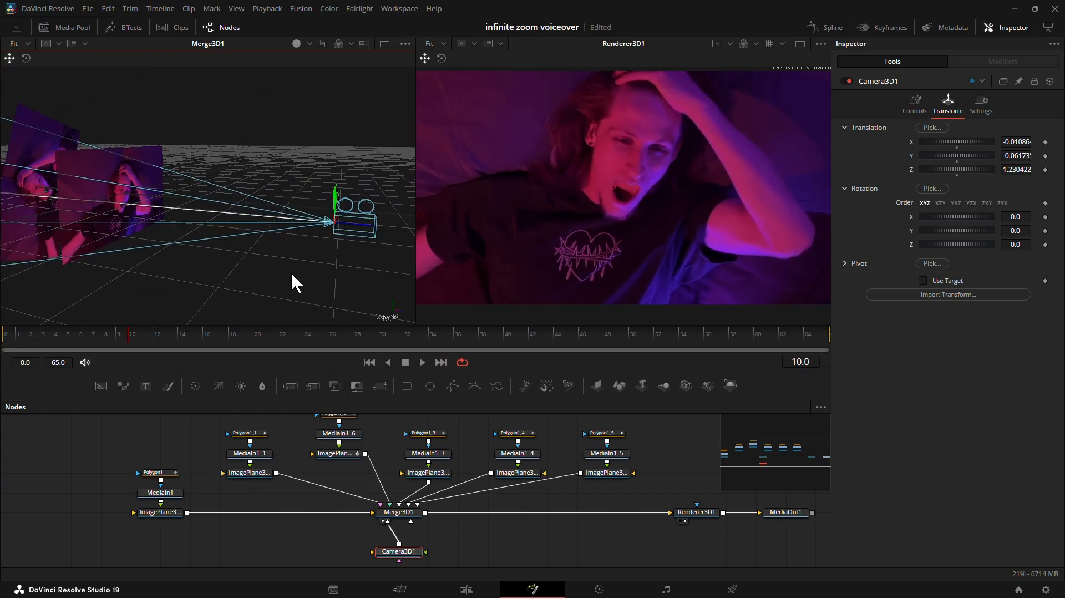
Go to frame 0 and keyframe the X, Y and Z translation and rotation of Camera3D1.
{"action": "left_click_drag", "start_coordinate": [131, 338], "coordinate": [124, 341]}
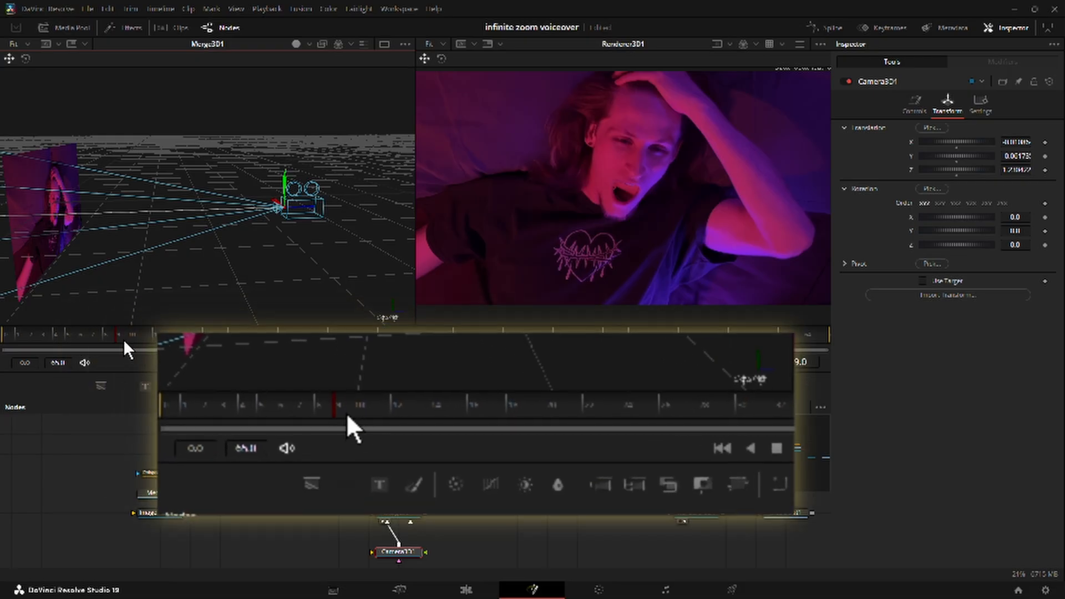
{"action": "left_click_drag", "start_coordinate": [50, 338], "coordinate": [6, 350]}
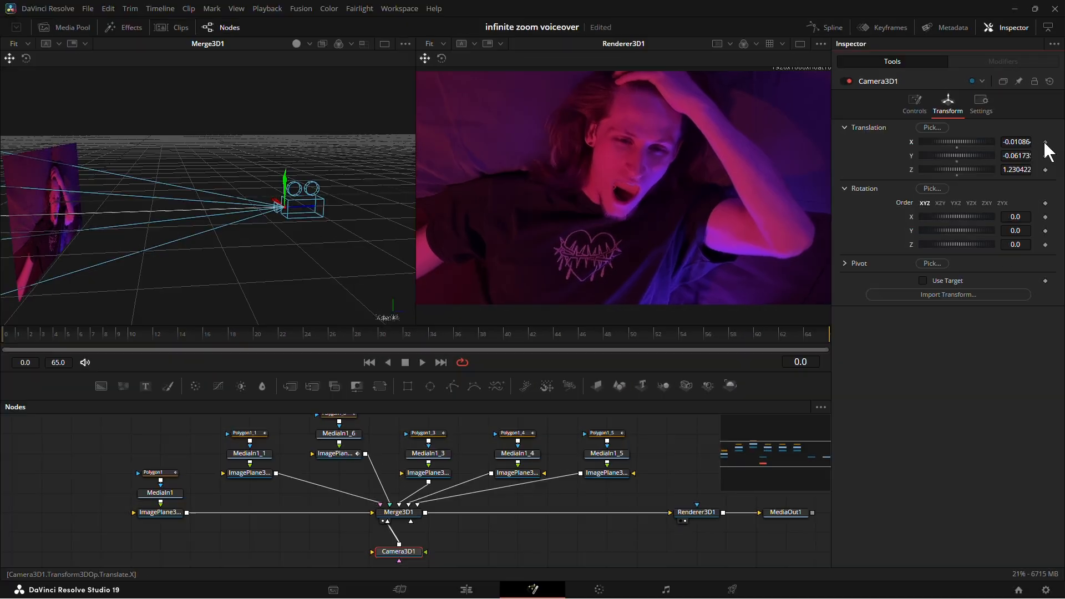
{"action": "left_click", "coordinate": [1044, 141]}
{"action": "left_click", "coordinate": [1045, 155]}
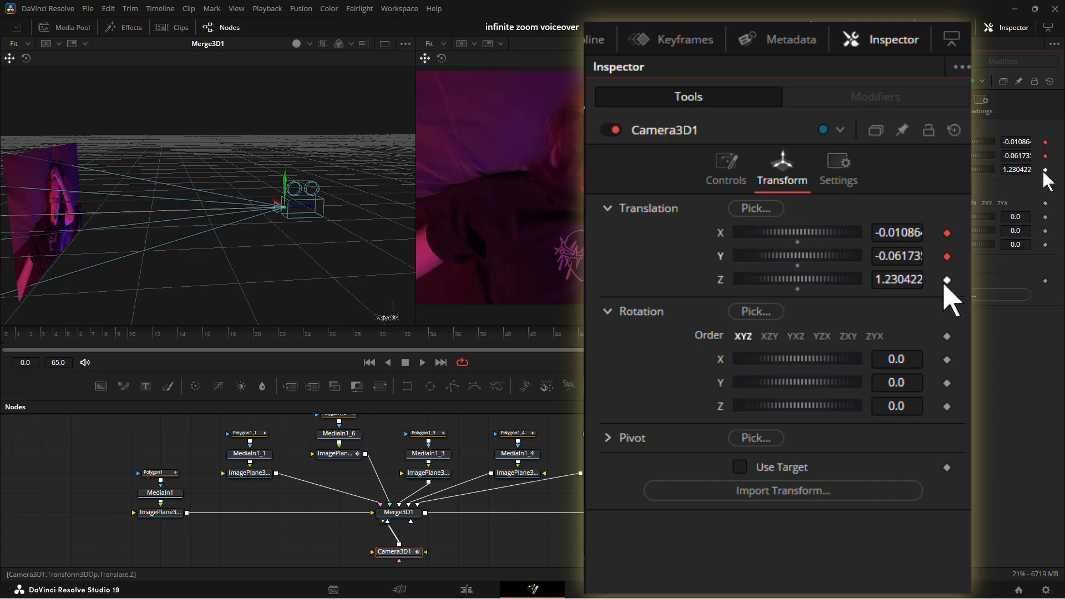
{"action": "left_click", "coordinate": [1045, 169]}
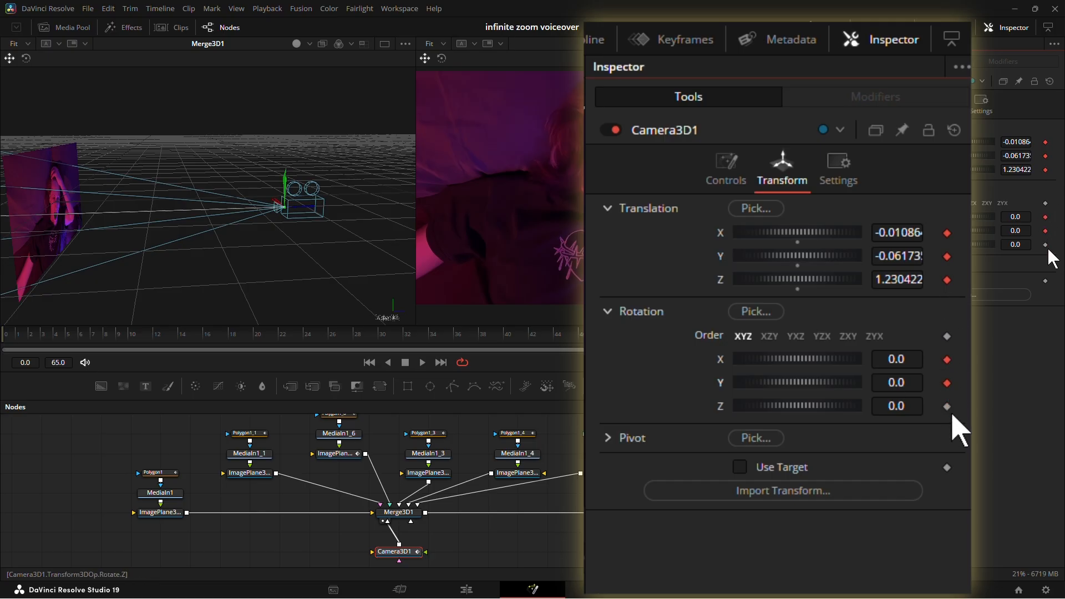
Go to the last frame, 65, and keyframe all translation and rotation axes of Camera3D1.
{"action": "left_click_drag", "start_coordinate": [319, 231], "coordinate": [238, 239]}
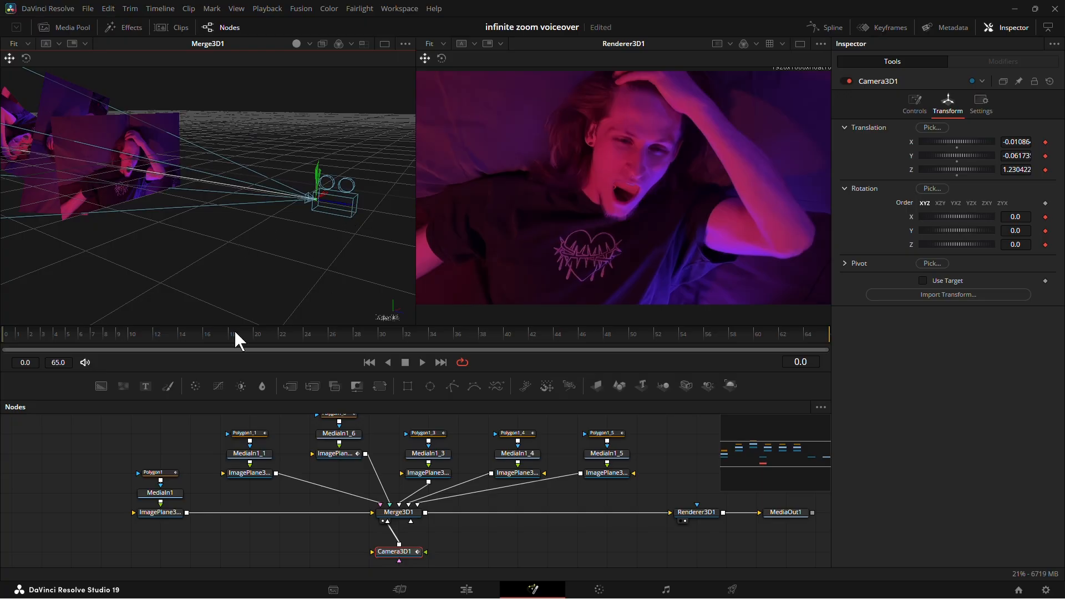
{"action": "left_click_drag", "start_coordinate": [61, 332], "coordinate": [844, 353]}
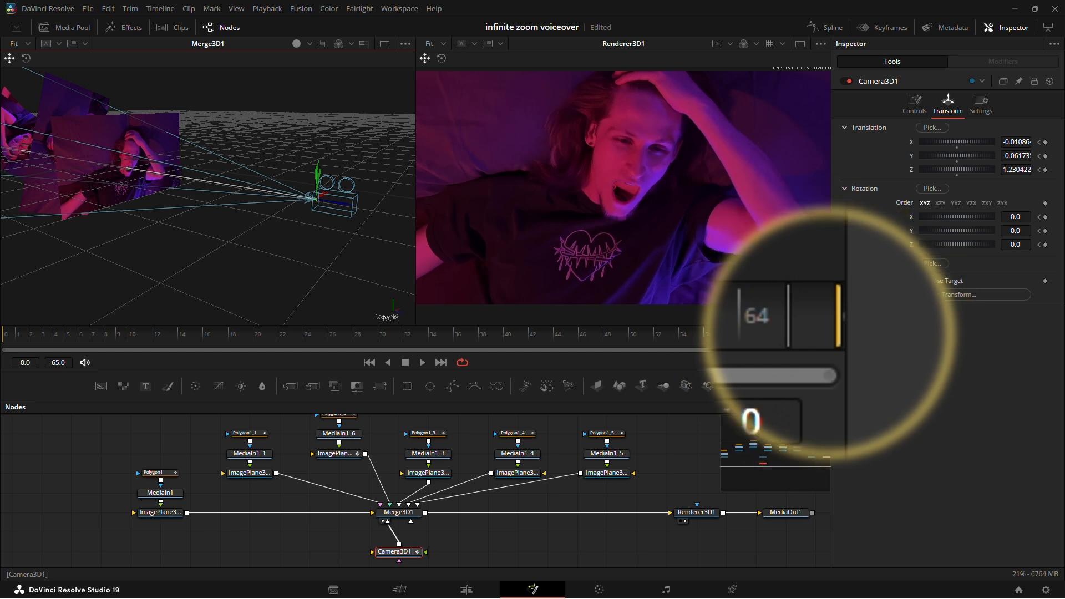
{"action": "left_click", "coordinate": [1045, 142]}
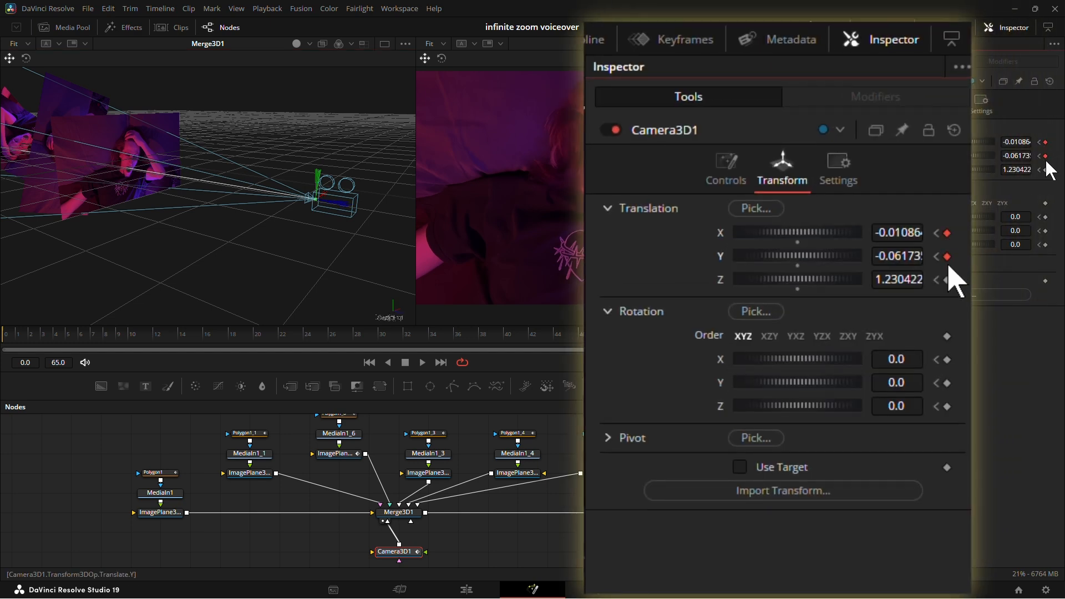
{"action": "left_click", "coordinate": [1045, 245]}
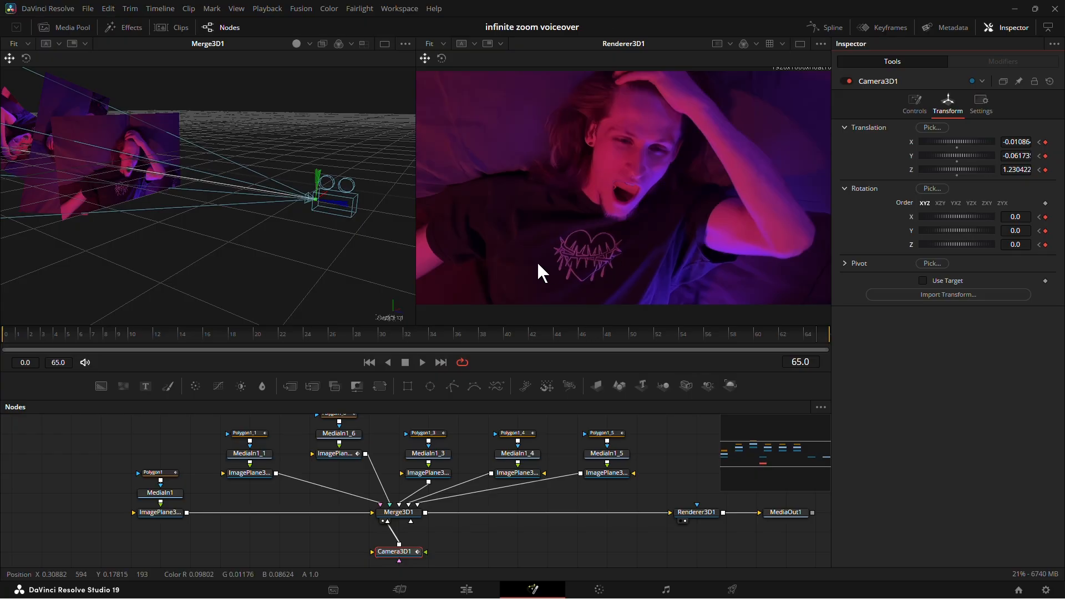
Move Camera3D1 forward toward the open mouth at frame 65, to about 0.10 on the Z axis.
{"action": "left_click_drag", "start_coordinate": [351, 208], "coordinate": [176, 188]}
{"action": "left_click_drag", "start_coordinate": [183, 205], "coordinate": [233, 236]}
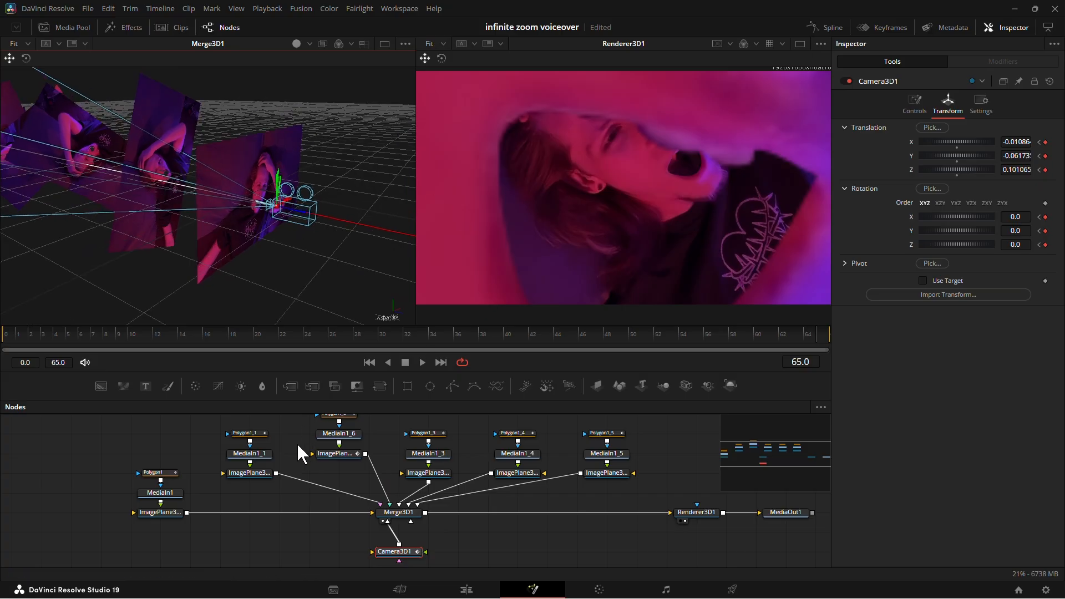
Shift ImagePlane3D1_1 down to -0.116 on the Y axis to adjust its framing inside the mouth opening.
{"action": "left_click", "coordinate": [247, 473]}
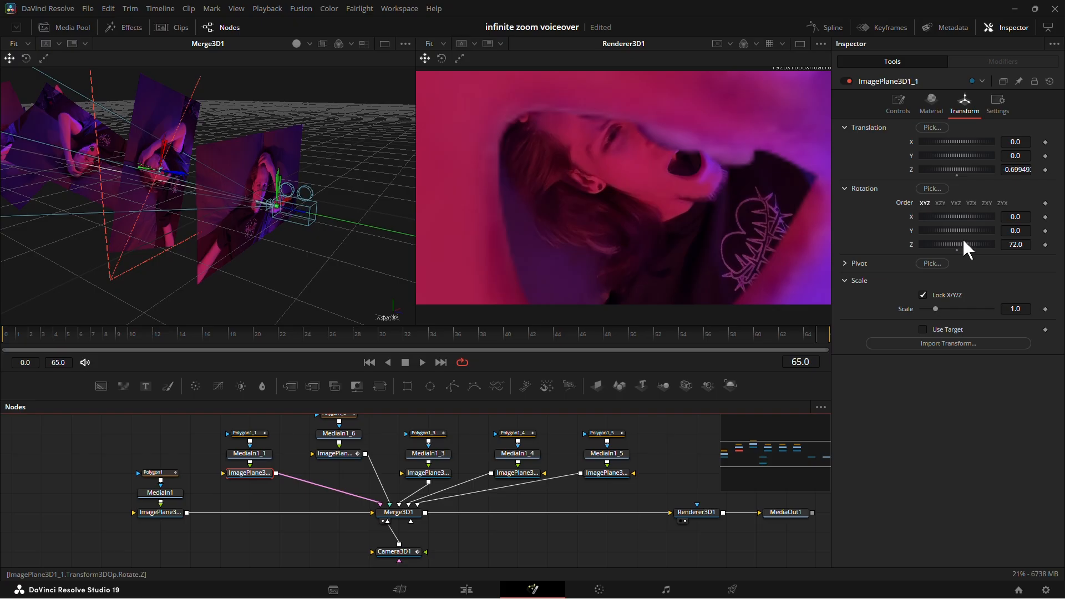
{"action": "left_click_drag", "start_coordinate": [971, 149], "coordinate": [970, 152]}
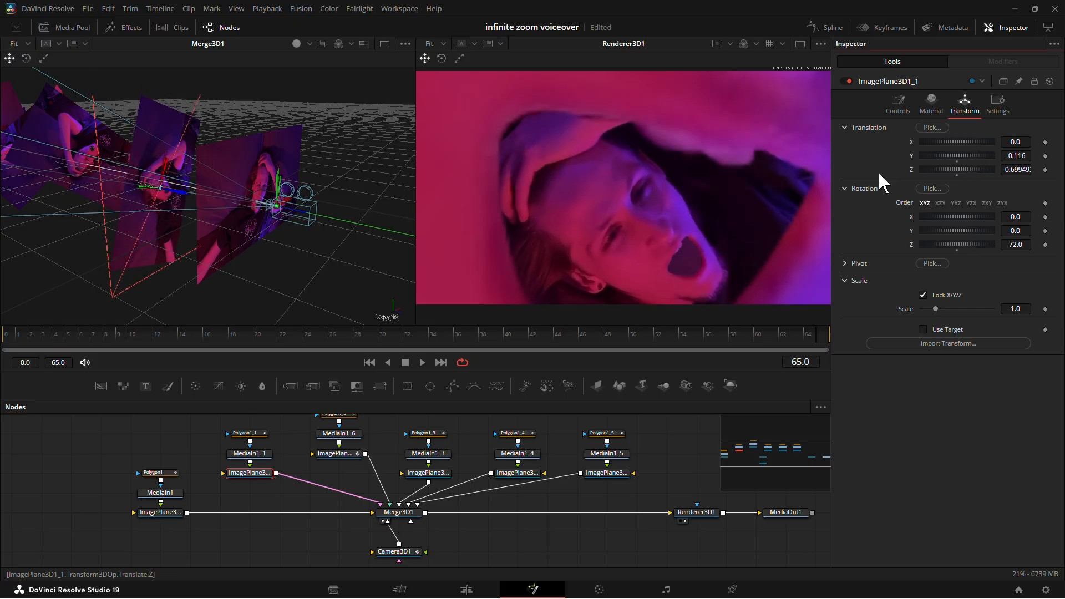
{"action": "left_click_drag", "start_coordinate": [220, 253], "coordinate": [220, 226]}
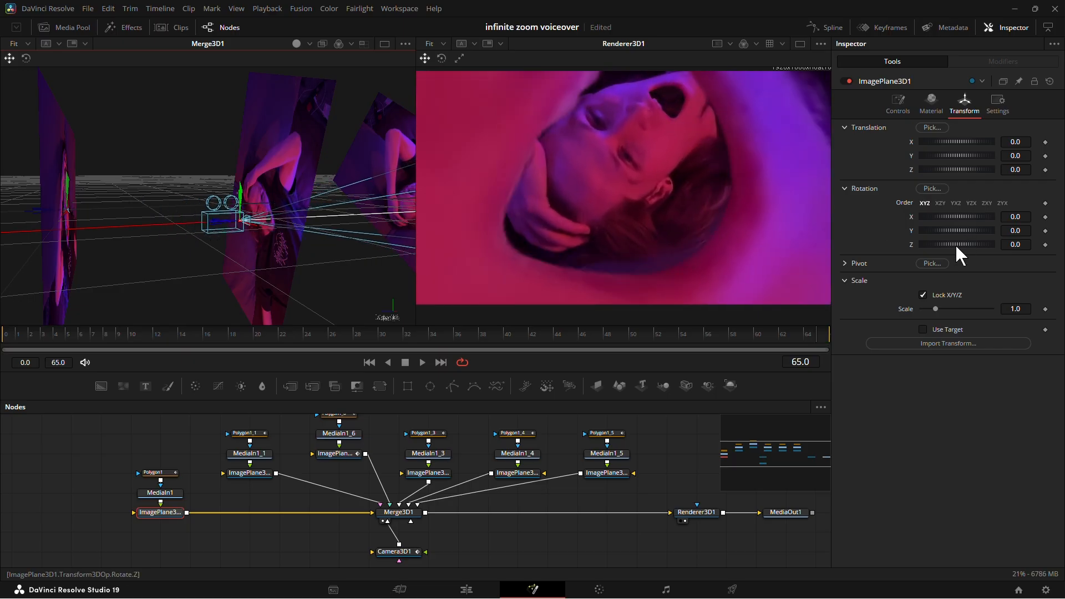
Rotate Camera3D1 to 412.7 degrees on the Z axis at frame 64, and adjust its position inside the last mouth at frame 65.
{"action": "left_click", "coordinate": [392, 549]}
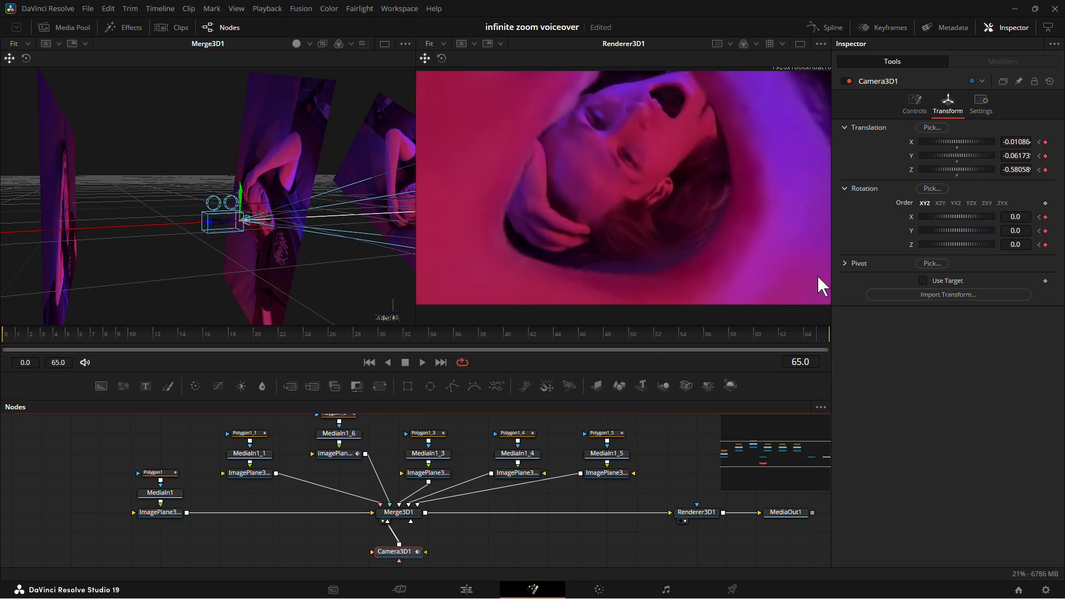
{"action": "left_click_drag", "start_coordinate": [958, 243], "coordinate": [973, 249]}
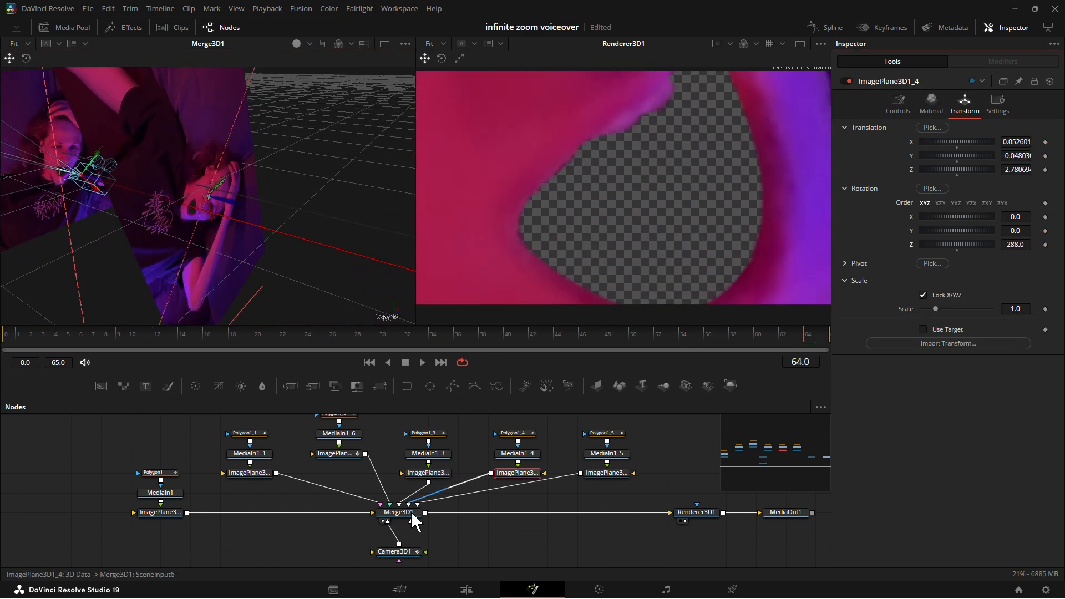
{"action": "left_click", "coordinate": [397, 555]}
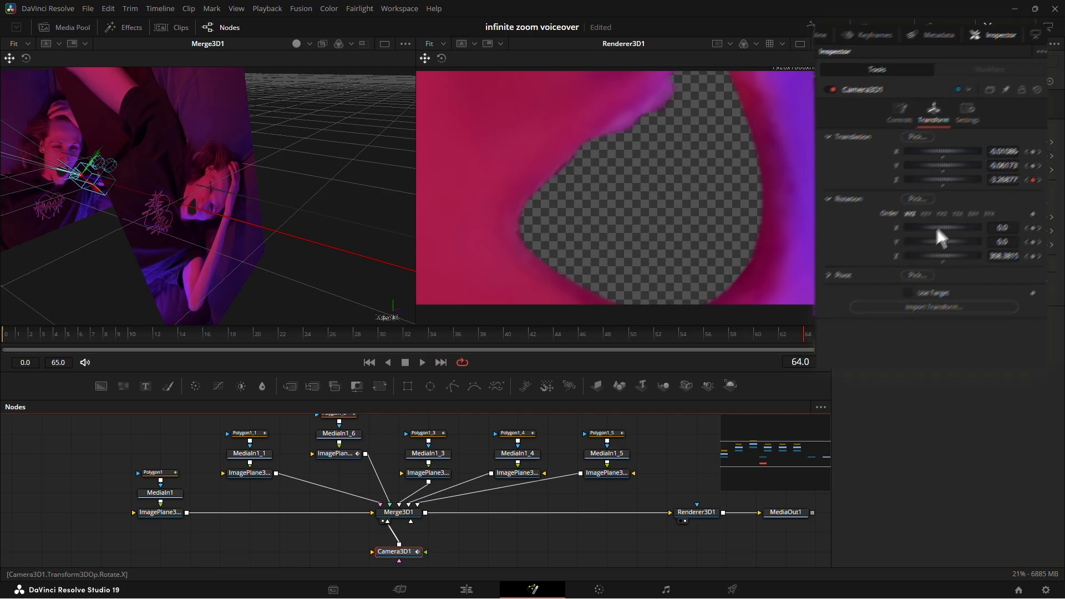
{"action": "left_click_drag", "start_coordinate": [947, 247], "coordinate": [973, 249]}
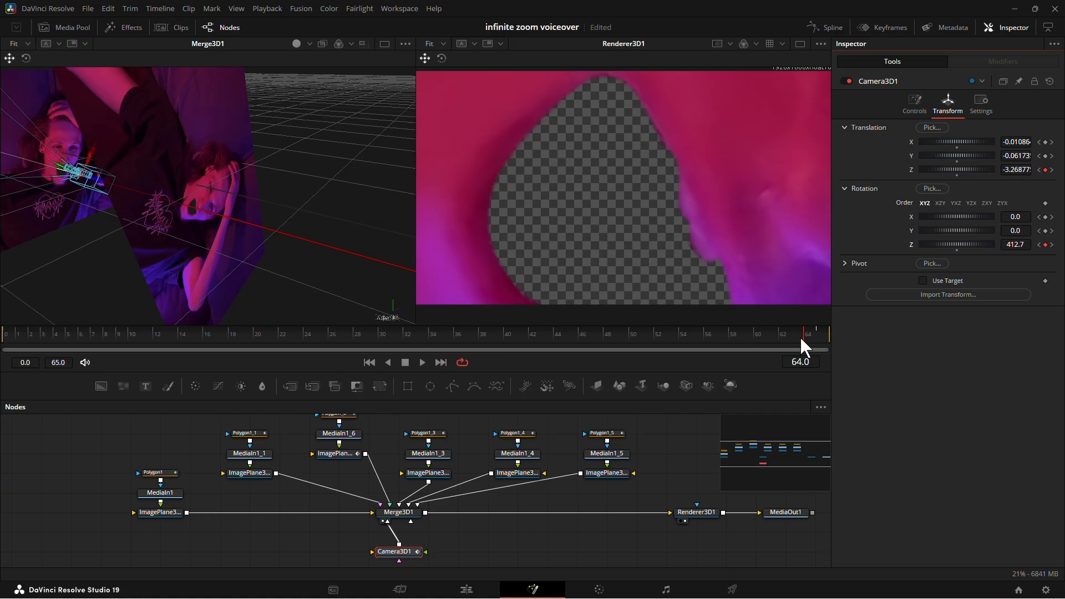
{"action": "left_click_drag", "start_coordinate": [799, 336], "coordinate": [817, 335]}
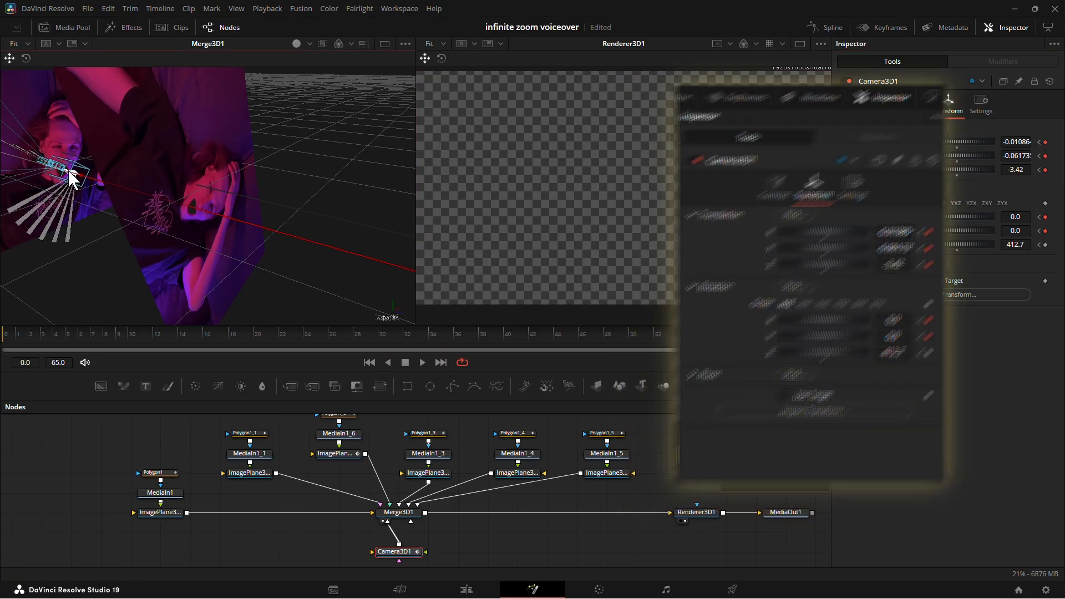
{"action": "mouse_move", "coordinate": [69, 171]}
{"action": "left_mouse_down"}
{"action": "mouse_move", "coordinate": [89, 179]}
{"action": "mouse_move", "coordinate": [76, 174]}
{"action": "left_mouse_up"}
Play the rotating zoom from frame 0 in the viewer to check the camera move, and go back to frame 0.
{"action": "left_click_drag", "start_coordinate": [816, 331], "coordinate": [1, 350]}
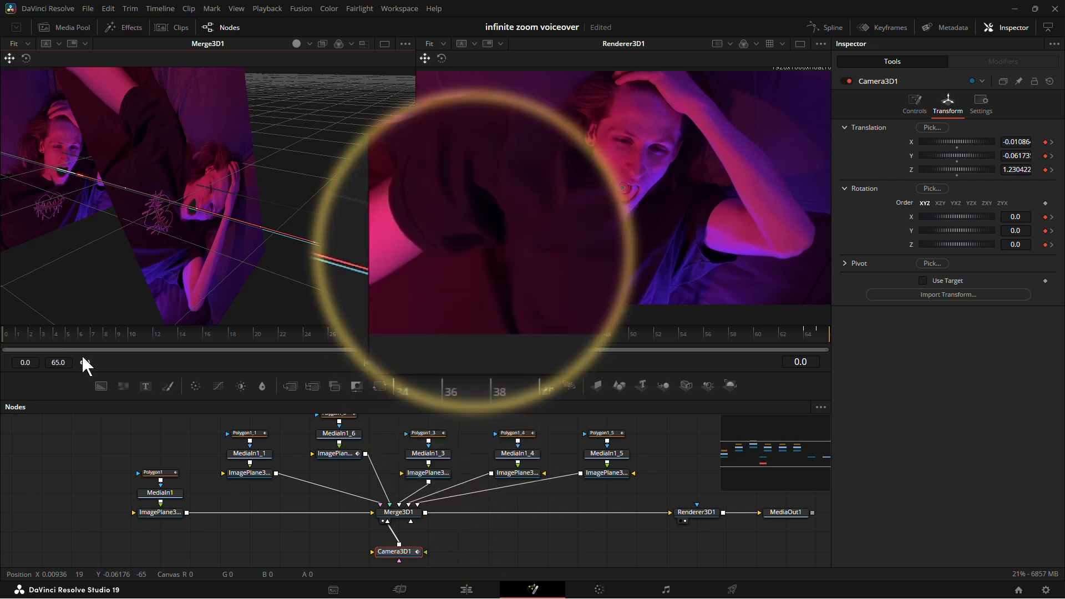
{"action": "mouse_move", "coordinate": [11, 333]}
{"action": "left_mouse_down"}
{"action": "mouse_move", "coordinate": [60, 331]}
{"action": "mouse_move", "coordinate": [2, 348]}
{"action": "left_mouse_up"}
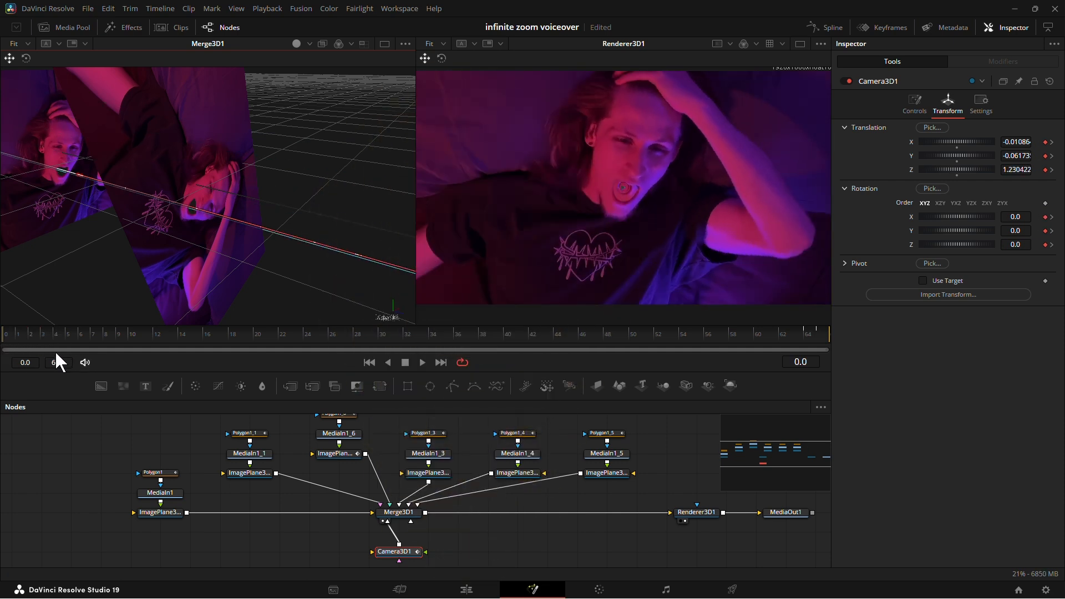
{"action": "left_click_drag", "start_coordinate": [453, 547], "coordinate": [501, 562]}
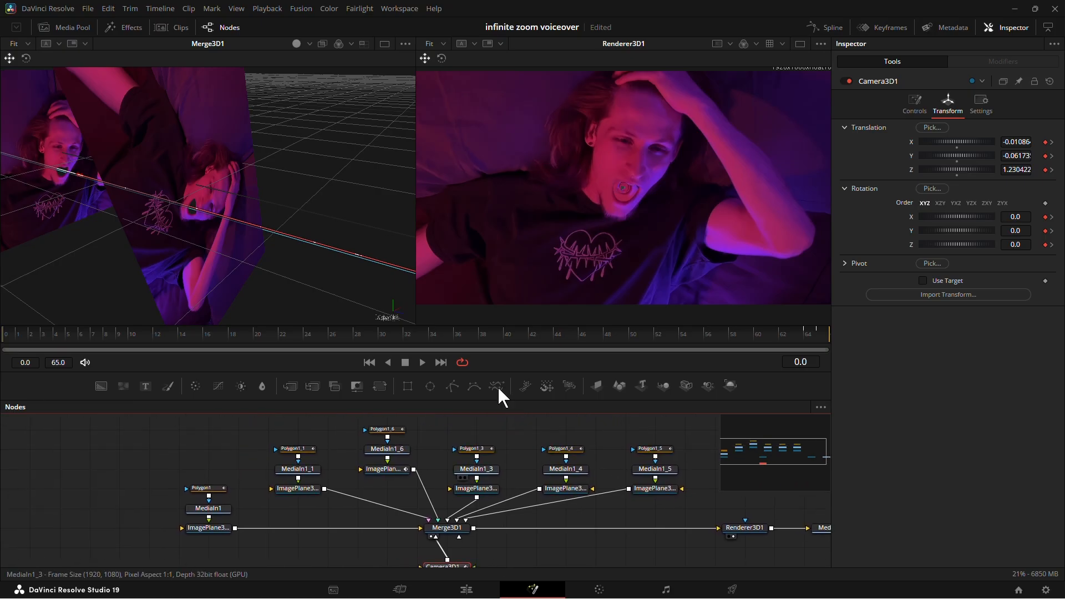
{"action": "key", "text": "space"}
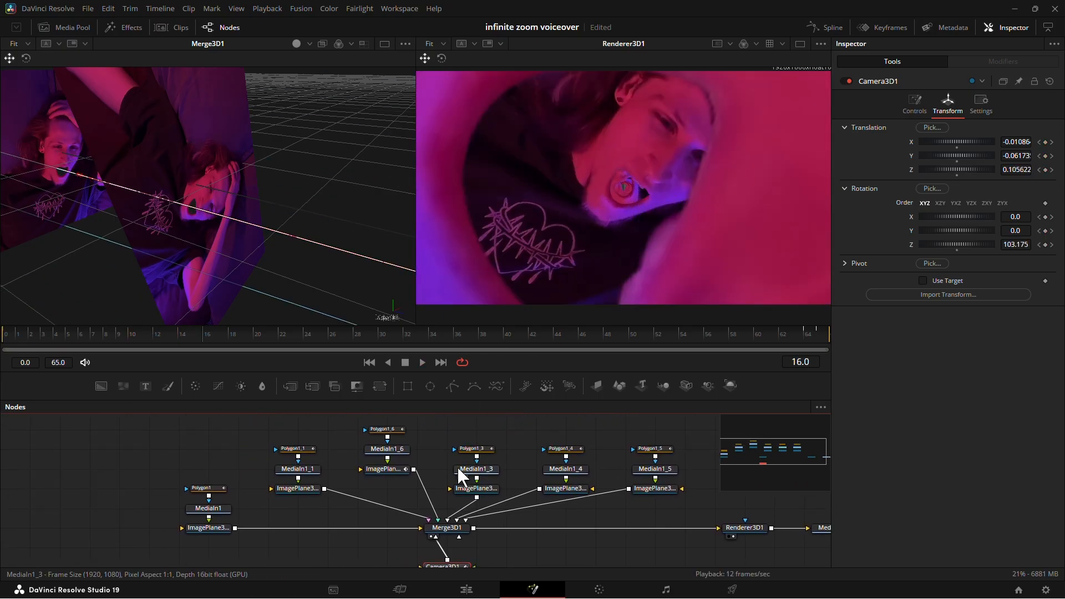
{"action": "left_click_drag", "start_coordinate": [203, 334], "coordinate": [2, 340]}
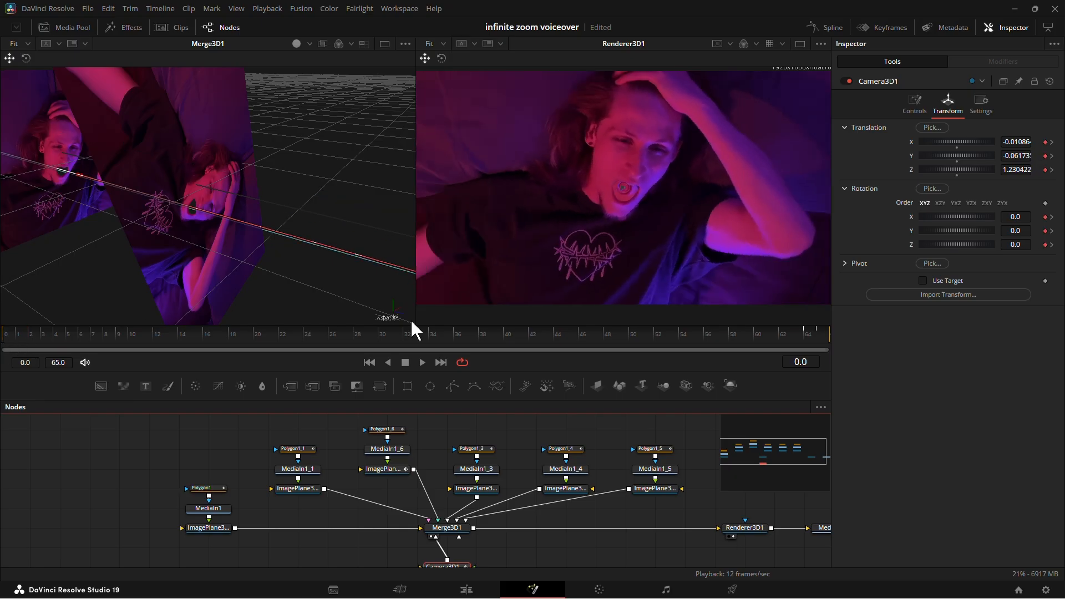
Move Camera3D1 closer at frame 0 by setting its Z translation to 0.76, and preview the zoom.
{"action": "left_click_drag", "start_coordinate": [503, 423], "coordinate": [492, 362]}
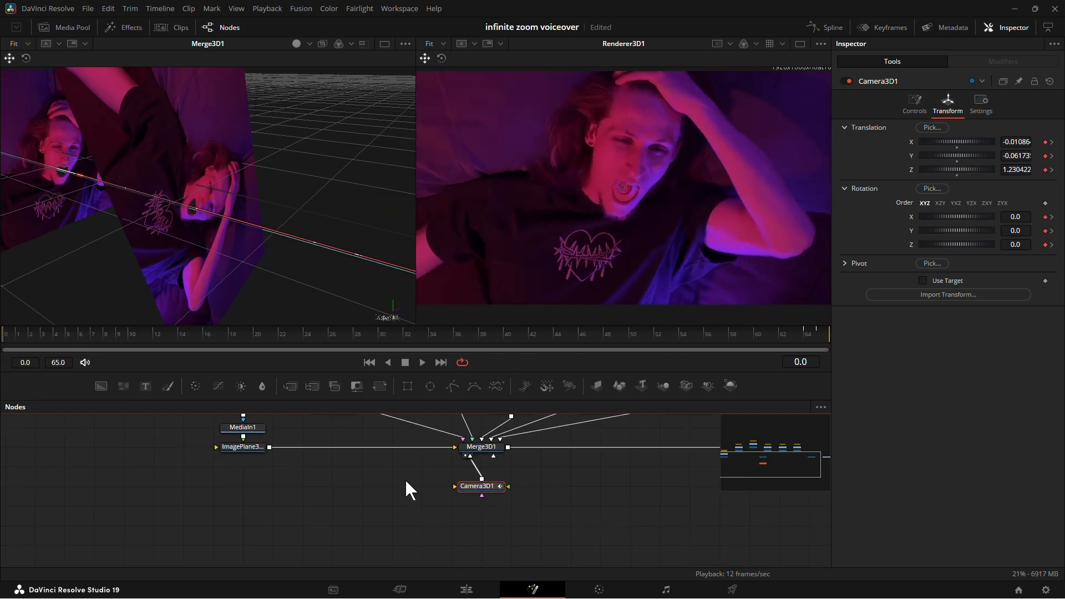
{"action": "left_click_drag", "start_coordinate": [960, 169], "coordinate": [954, 168]}
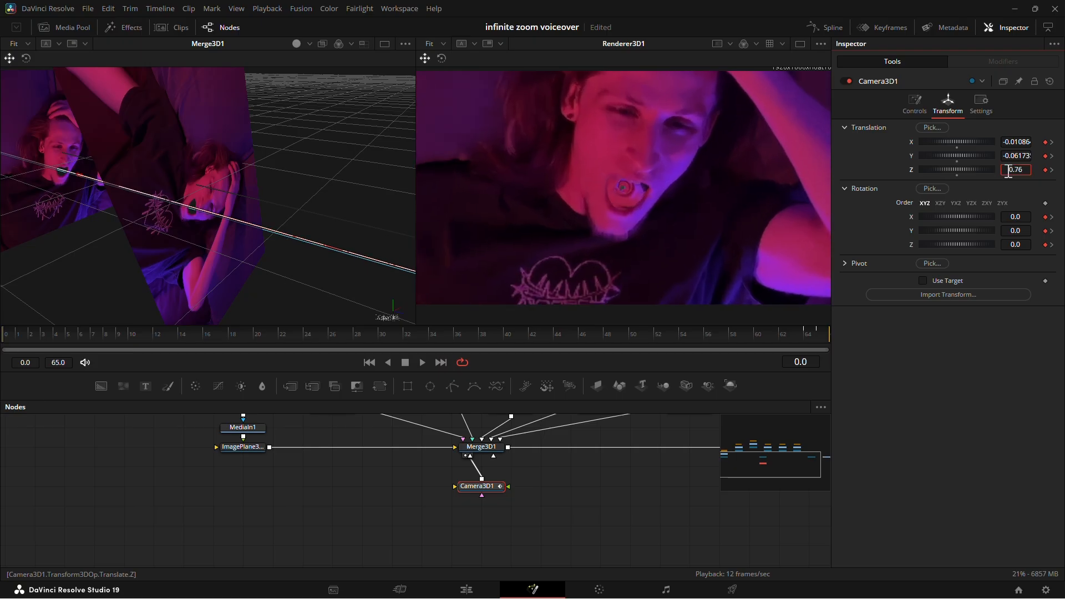
{"action": "left_click", "coordinate": [422, 362]}
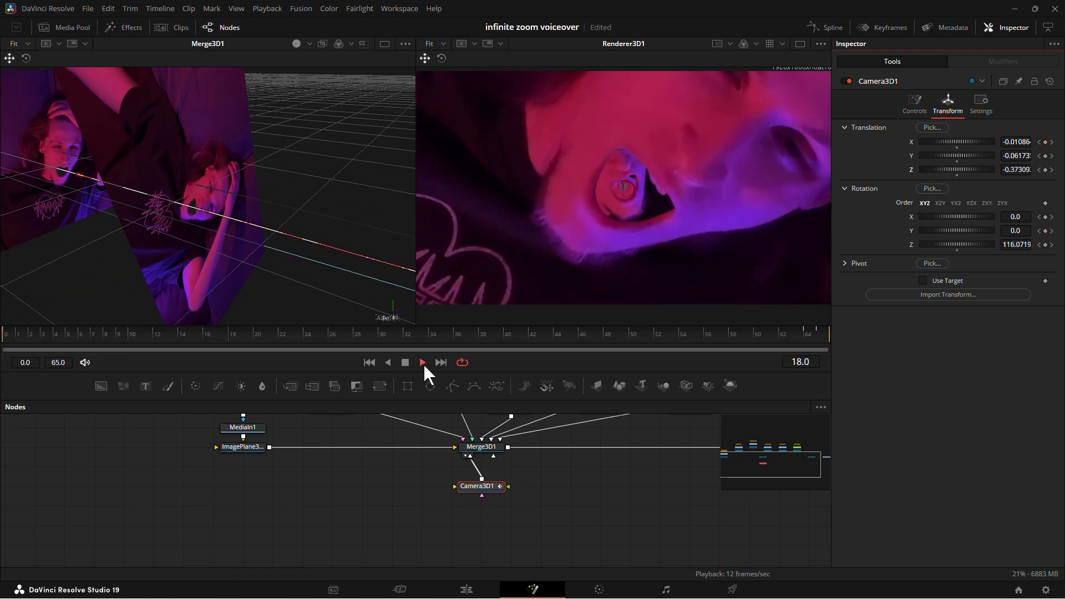
{"action": "left_click", "coordinate": [423, 362]}
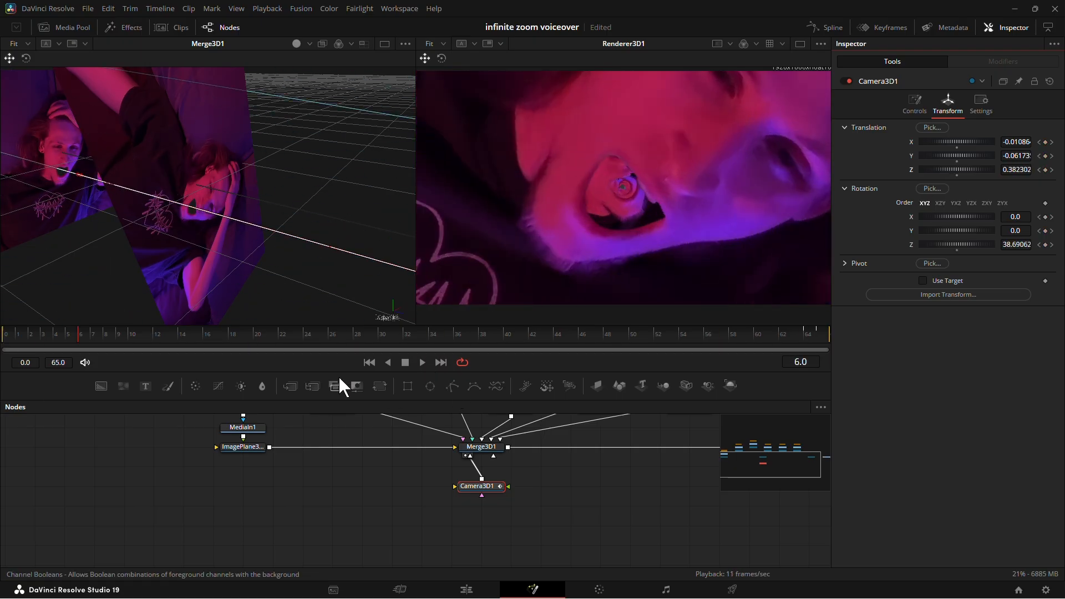
Display all Camera3D1 offset and rotation curves in the Spline editor, fitted so every keyframe is in view.
{"action": "scroll", "coordinate": [555, 473], "scroll_direction": "up", "scroll_amount": 3}
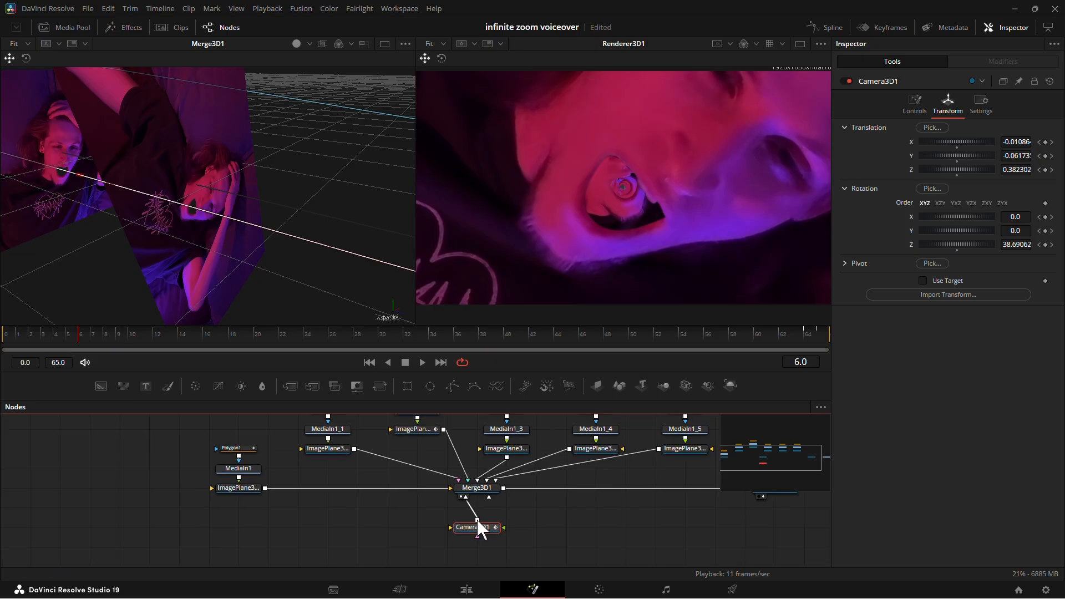
{"action": "left_click", "coordinate": [823, 28]}
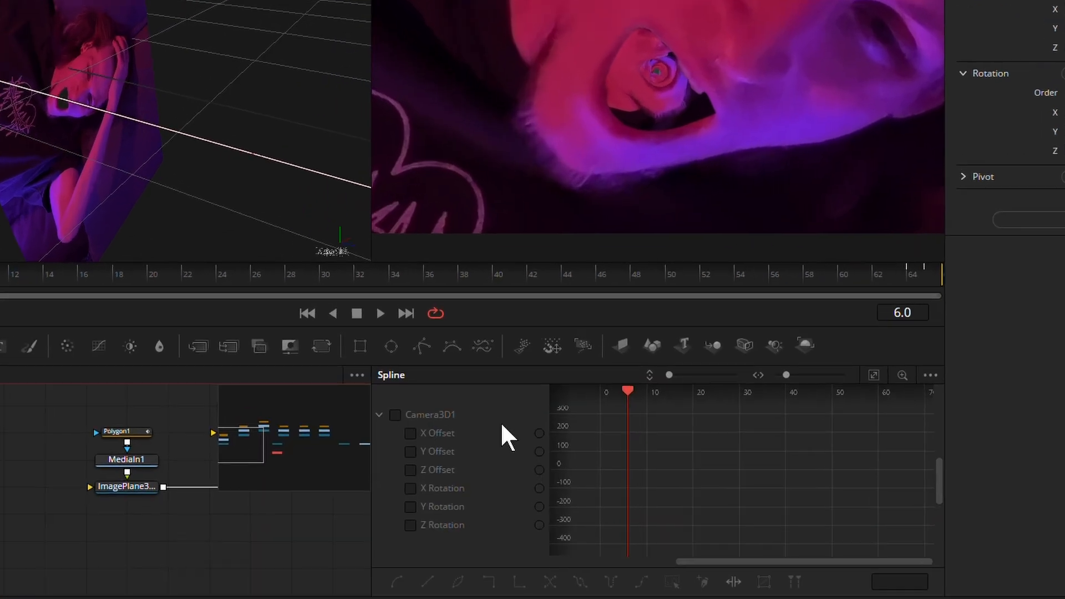
{"action": "left_click", "coordinate": [395, 415]}
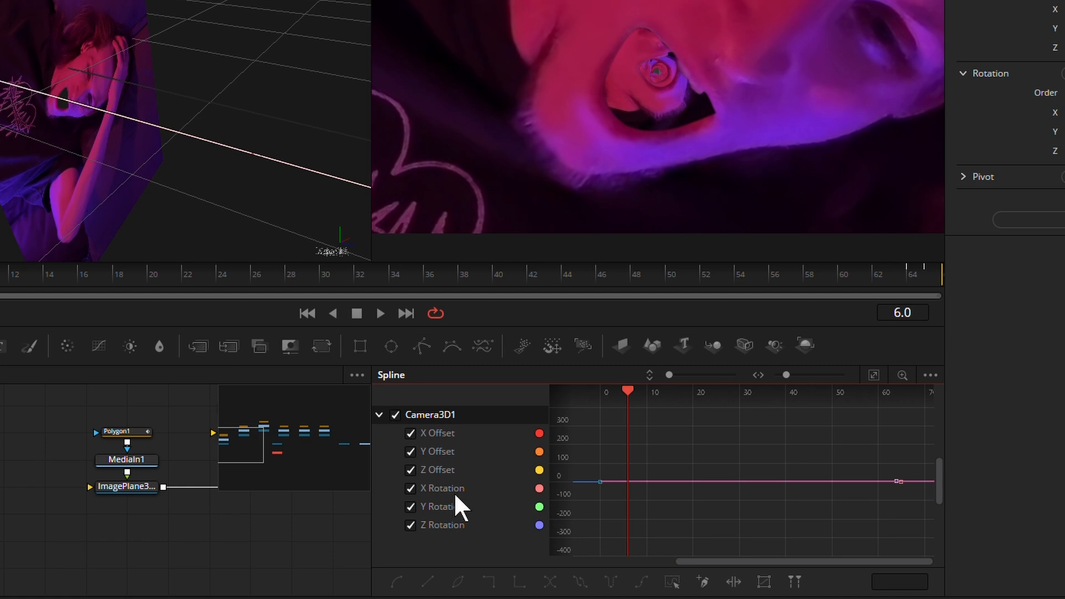
{"action": "left_click", "coordinate": [874, 375]}
{"action": "left_click_drag", "start_coordinate": [839, 451], "coordinate": [770, 434]}
{"action": "left_click_drag", "start_coordinate": [813, 396], "coordinate": [617, 411]}
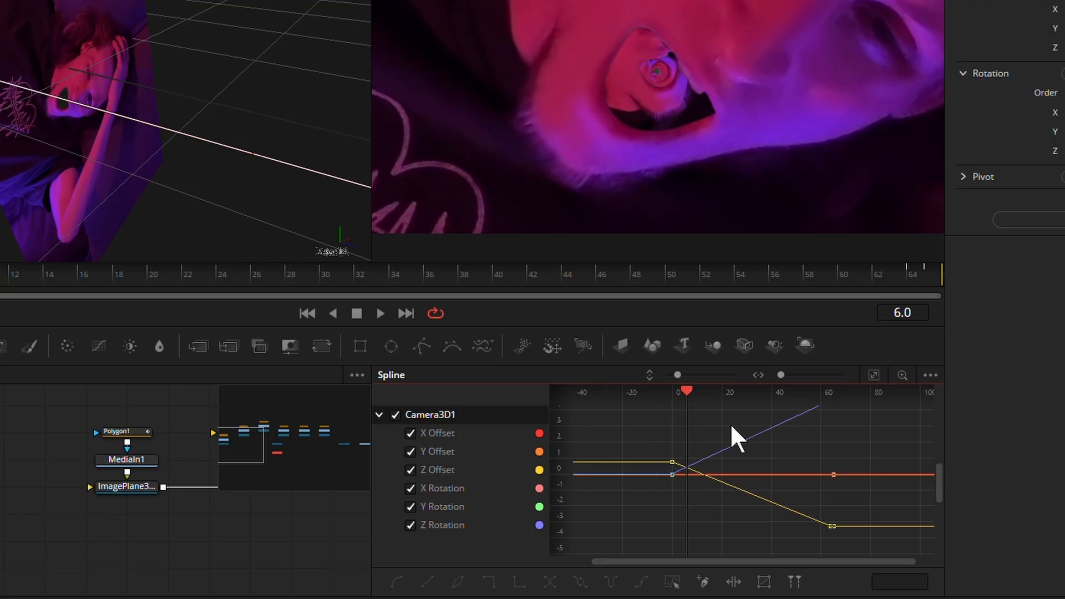
{"action": "left_click_drag", "start_coordinate": [559, 471], "coordinate": [556, 519]}
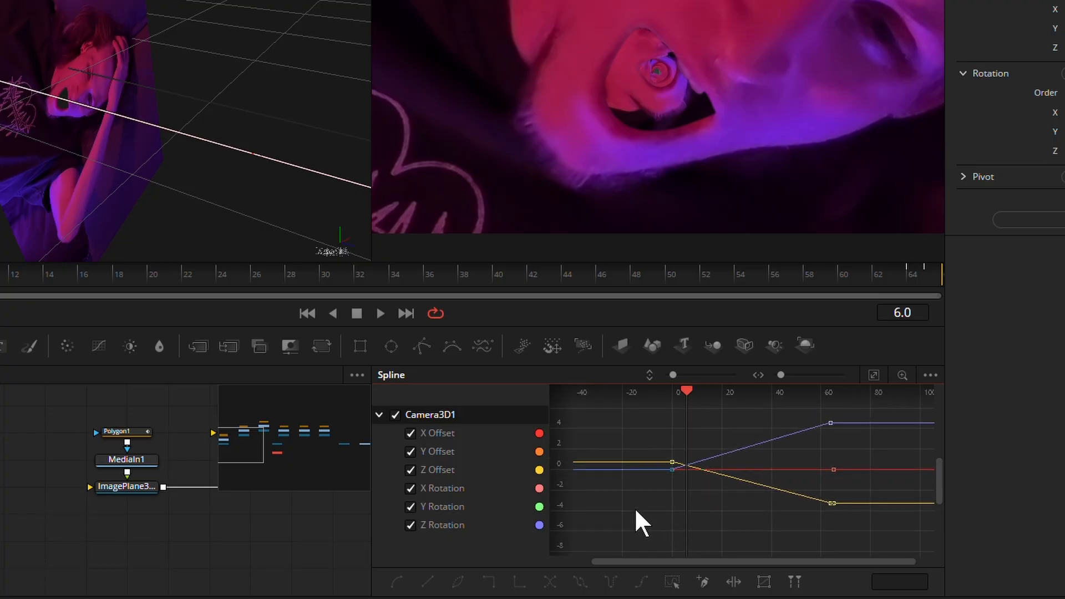
Smooth all Camera3D1 keyframes with ease in 31.9 and ease out 60.1, and play the animation from frame 0.
{"action": "key", "text": "ctrl+a"}
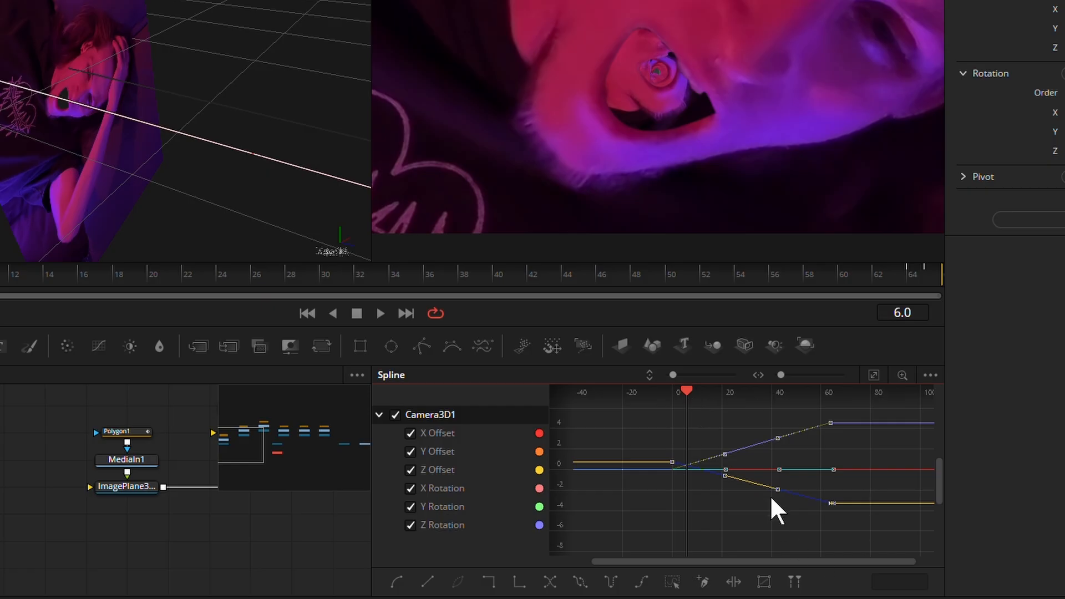
{"action": "key", "text": "s"}
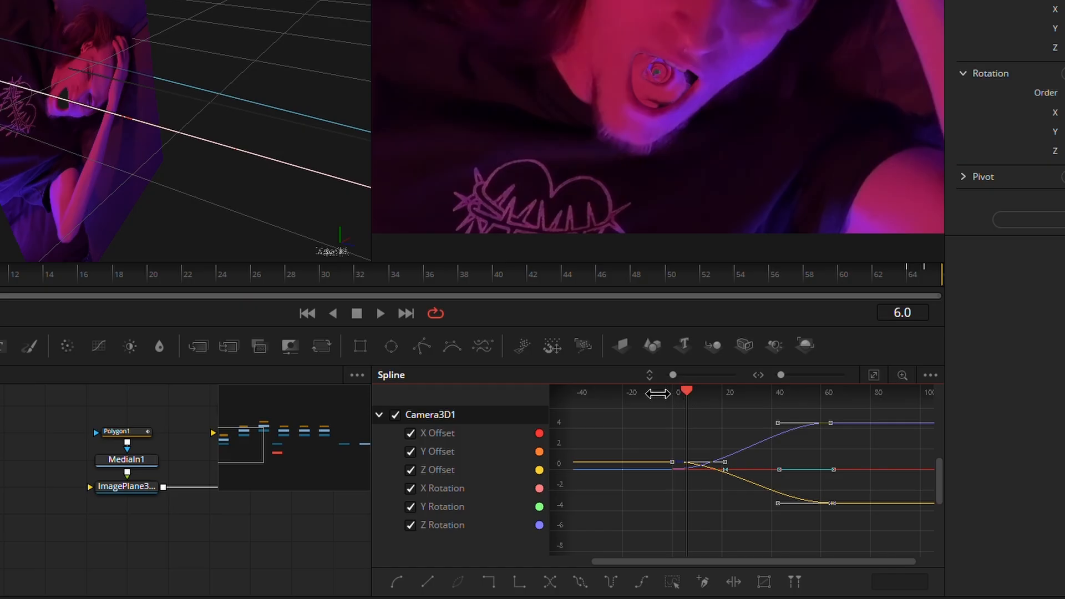
{"action": "key", "text": "t"}
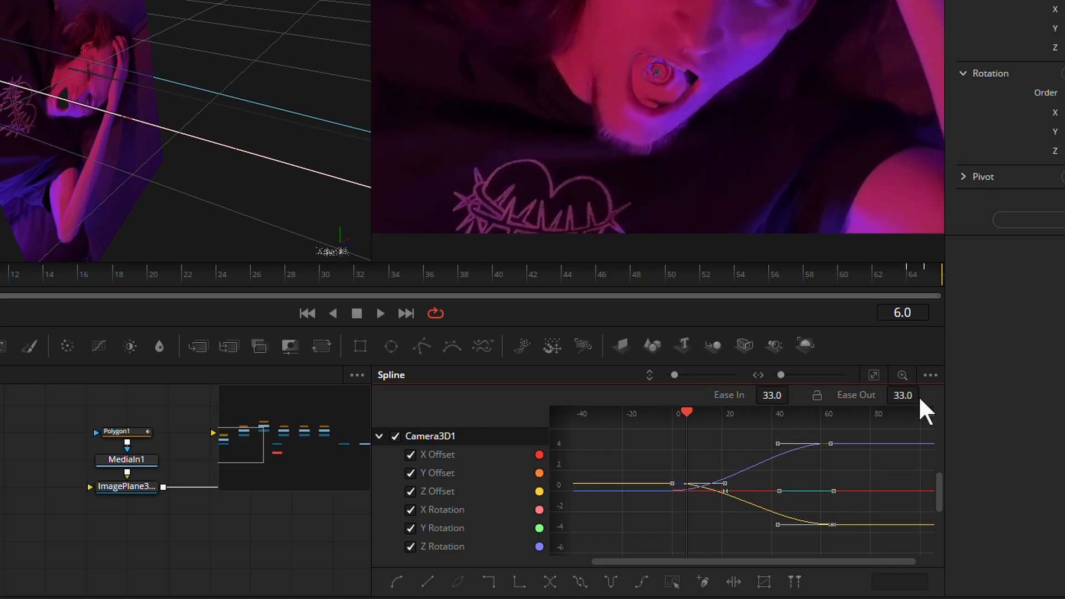
{"action": "left_click_drag", "start_coordinate": [910, 396], "coordinate": [962, 392]}
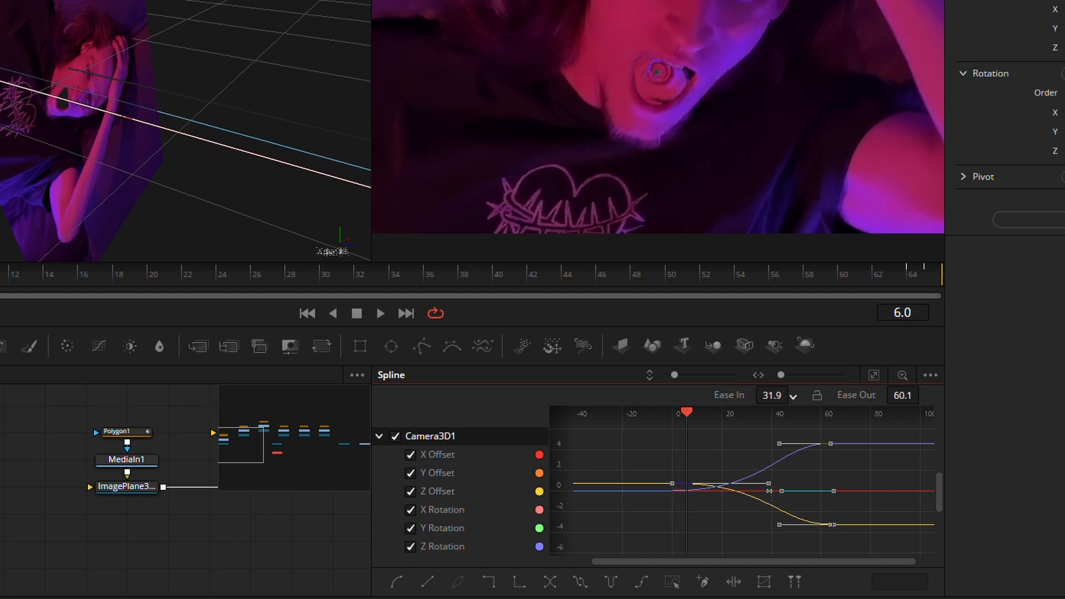
{"action": "left_click_drag", "start_coordinate": [294, 327], "coordinate": [1, 346]}
{"action": "key", "text": "space"}
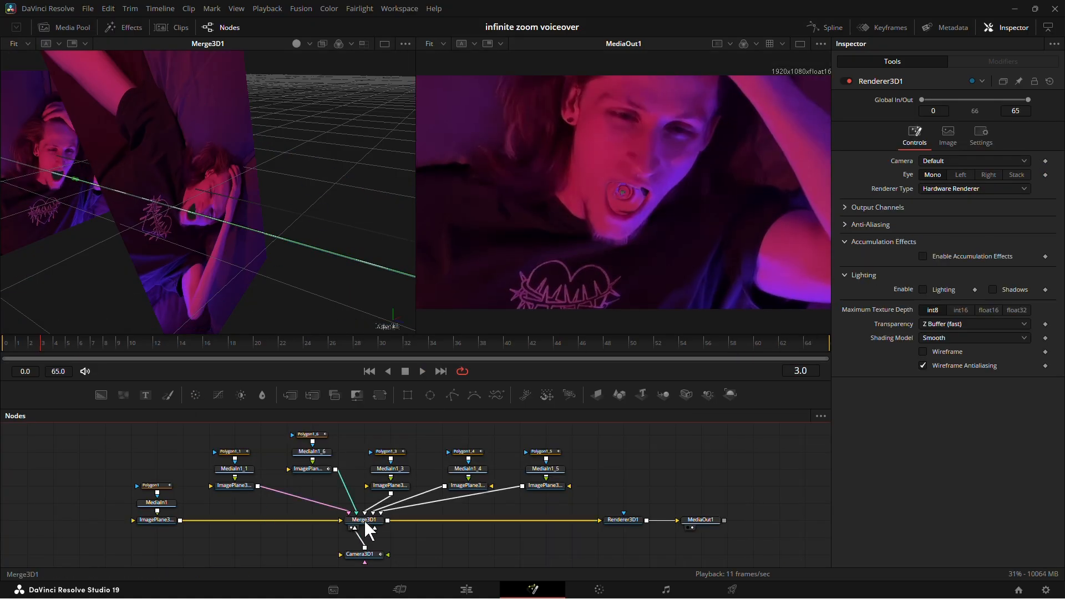
Enable motion blur on Renderer3D1 with quality 6, shutter angle 180 and sample spread about 1.89.
{"action": "left_click", "coordinate": [365, 521]}
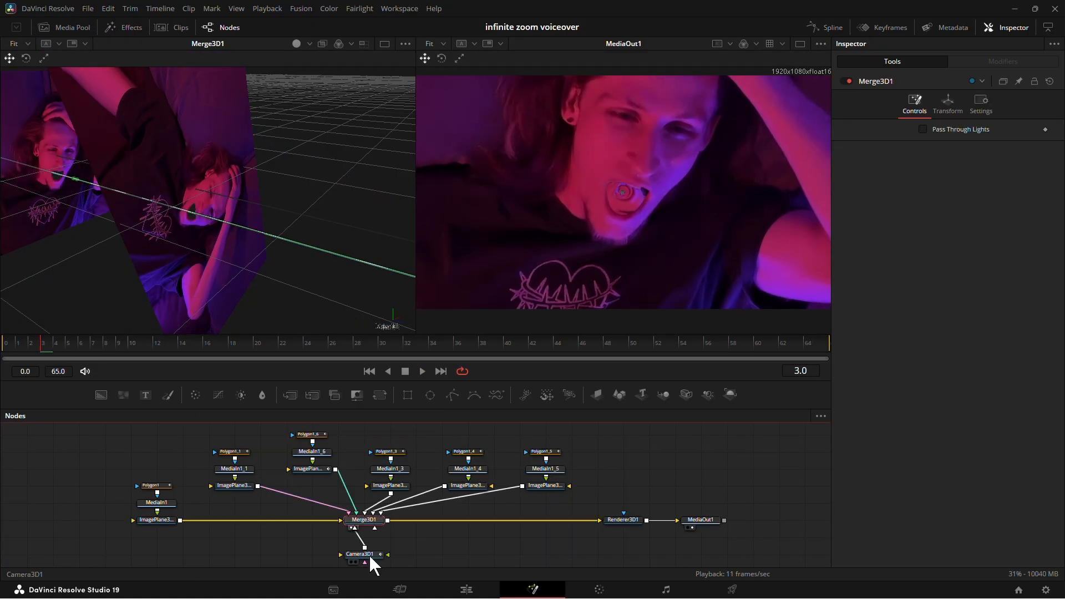
{"action": "left_click", "coordinate": [625, 520]}
{"action": "left_click", "coordinate": [977, 134]}
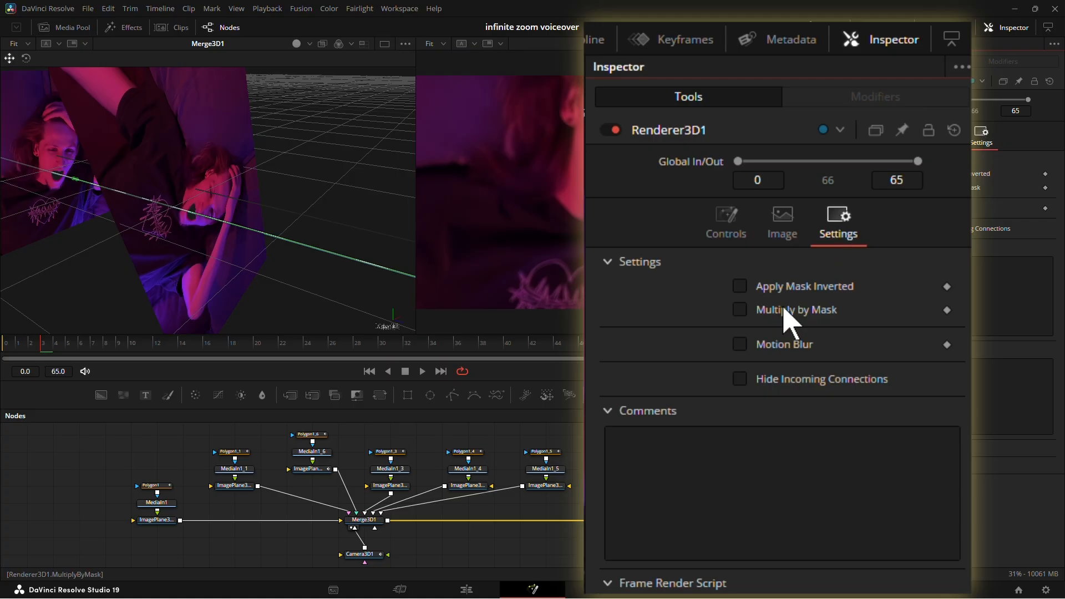
{"action": "left_click", "coordinate": [740, 344]}
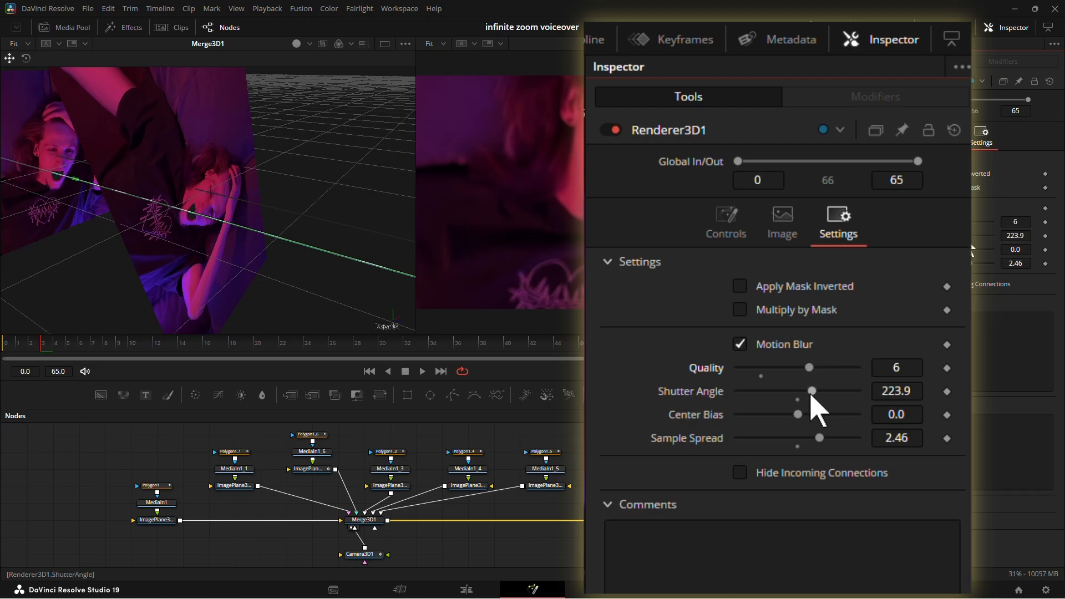
{"action": "left_click_drag", "start_coordinate": [811, 392], "coordinate": [795, 399]}
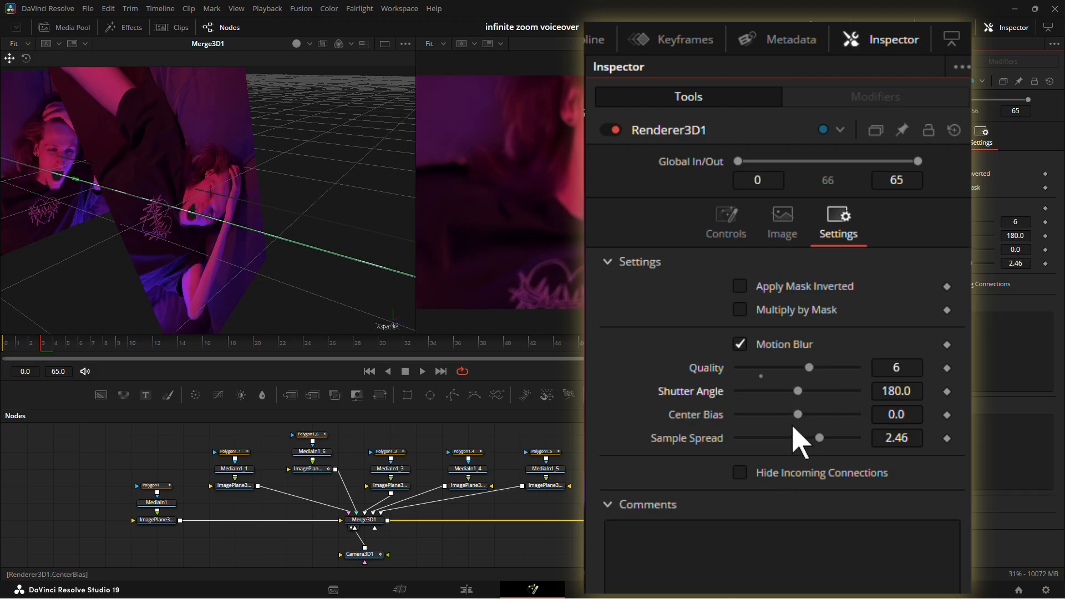
{"action": "mouse_move", "coordinate": [817, 440]}
{"action": "left_mouse_down"}
{"action": "mouse_move", "coordinate": [825, 446]}
{"action": "mouse_move", "coordinate": [803, 451]}
{"action": "left_mouse_up"}
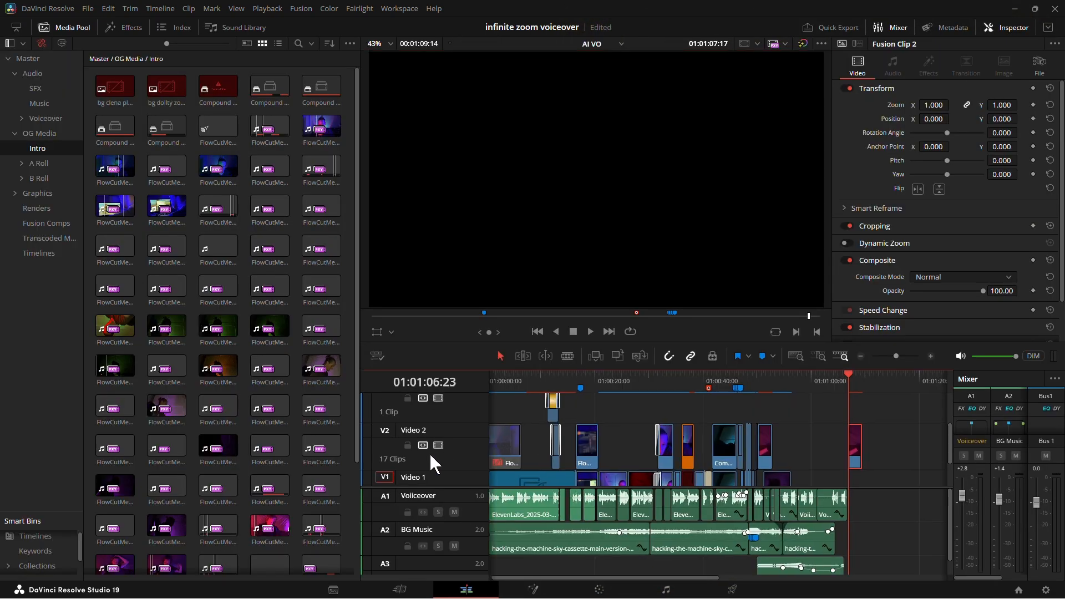
Hide the media pool on the Edit page and zoom the timeline in on Fusion Clip 2.
{"action": "scroll", "coordinate": [682, 434], "scroll_direction": "right", "scroll_amount": 2}
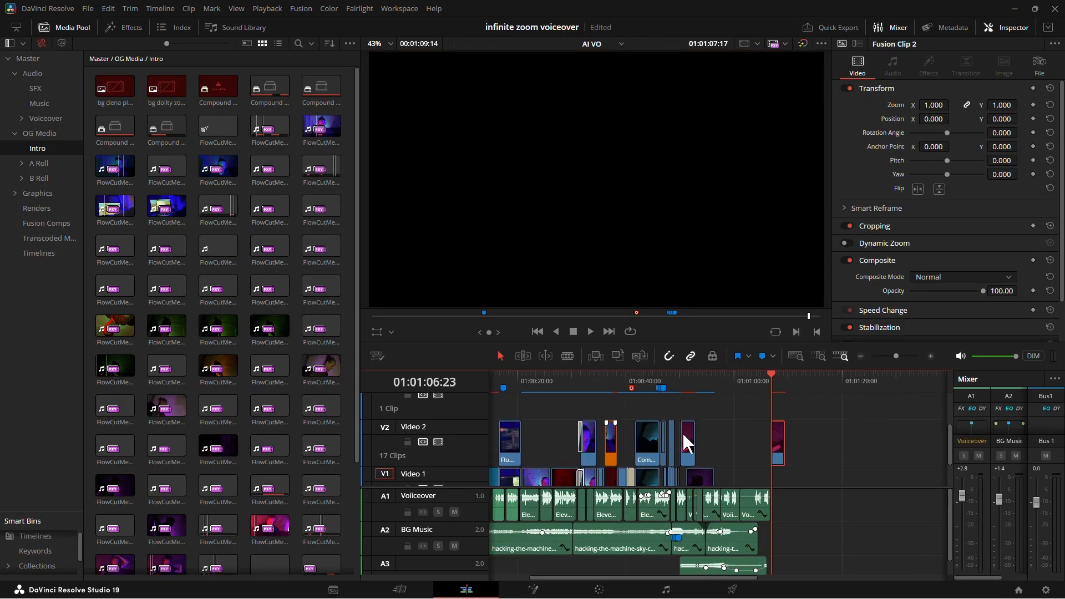
{"action": "scroll", "coordinate": [682, 431], "scroll_direction": "right", "scroll_amount": 3}
{"action": "scroll", "coordinate": [523, 450], "scroll_direction": "up", "scroll_amount": 1}
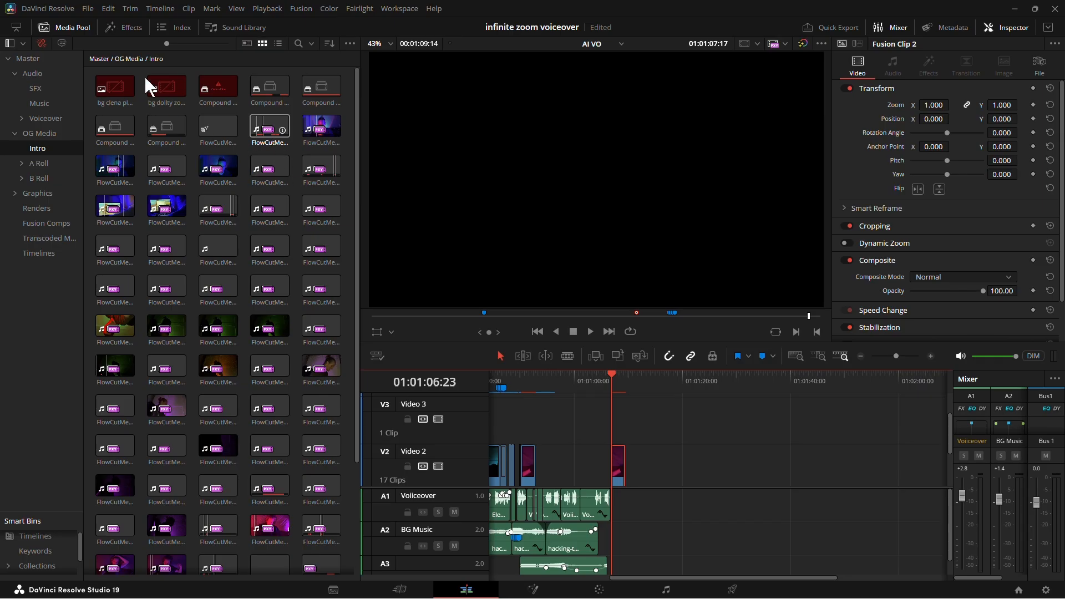
{"action": "left_click", "coordinate": [57, 23]}
{"action": "key", "text": "ctrl+1"}
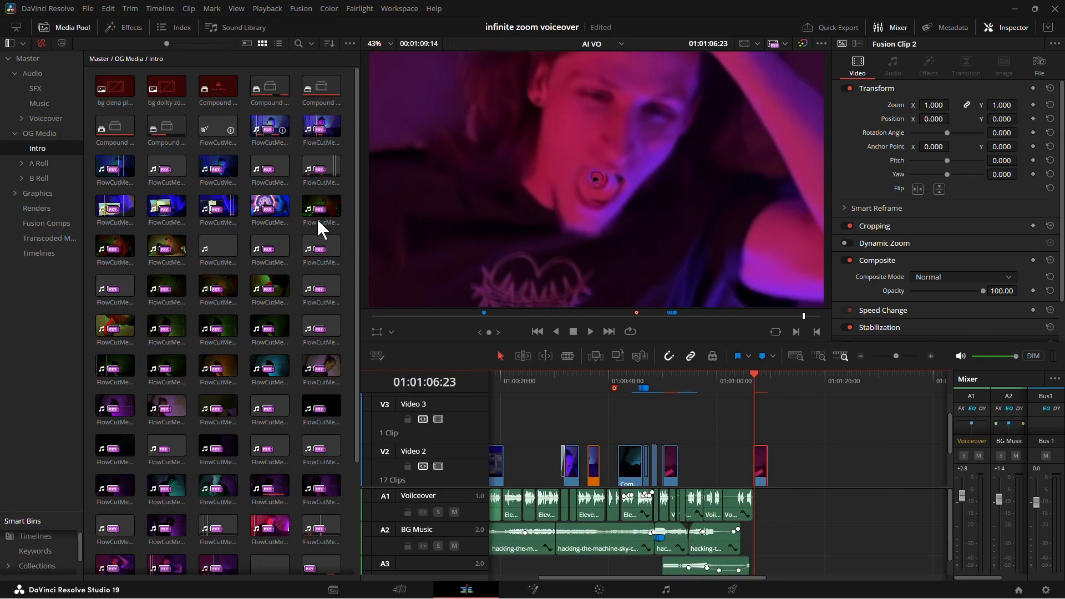
{"action": "key", "text": "ctrl+1"}
{"action": "left_click", "coordinate": [49, 26]}
{"action": "left_click", "coordinate": [48, 25]}
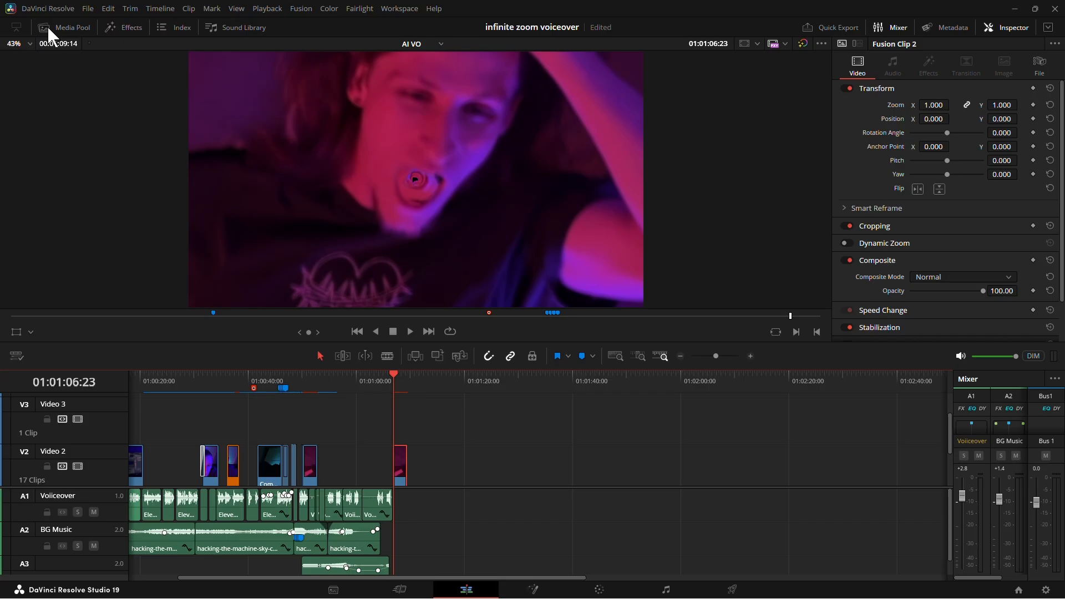
{"action": "left_click", "coordinate": [48, 25]}
{"action": "left_click", "coordinate": [48, 26]}
{"action": "scroll", "coordinate": [521, 391], "scroll_direction": "up", "scroll_amount": 5}
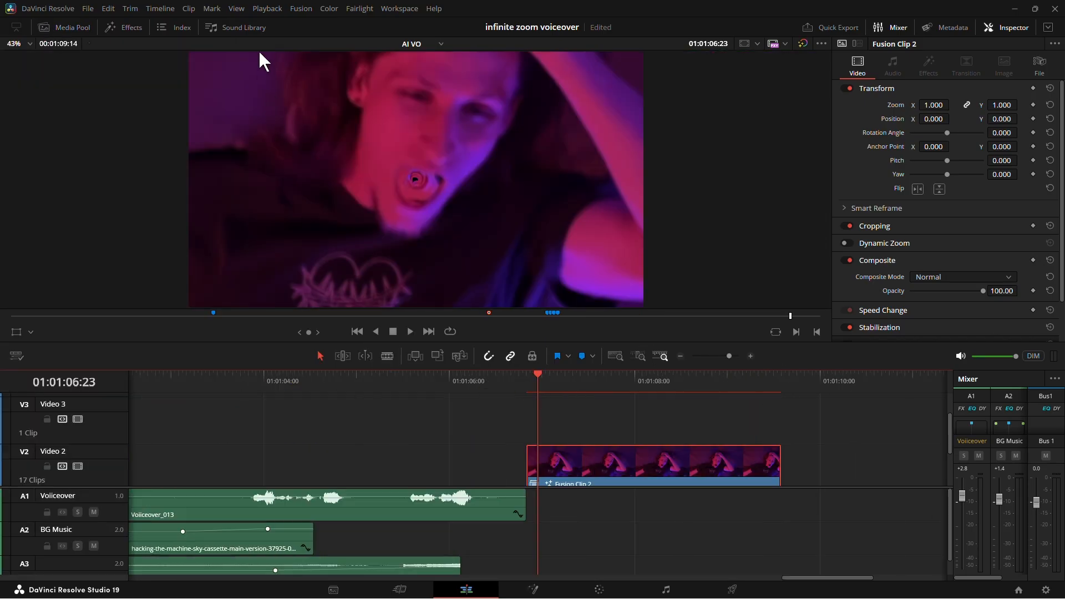
Check that the render cache mode is User and turn on Render Cache Fusion Output for Fusion Clip 2.
{"action": "left_click", "coordinate": [267, 8]}
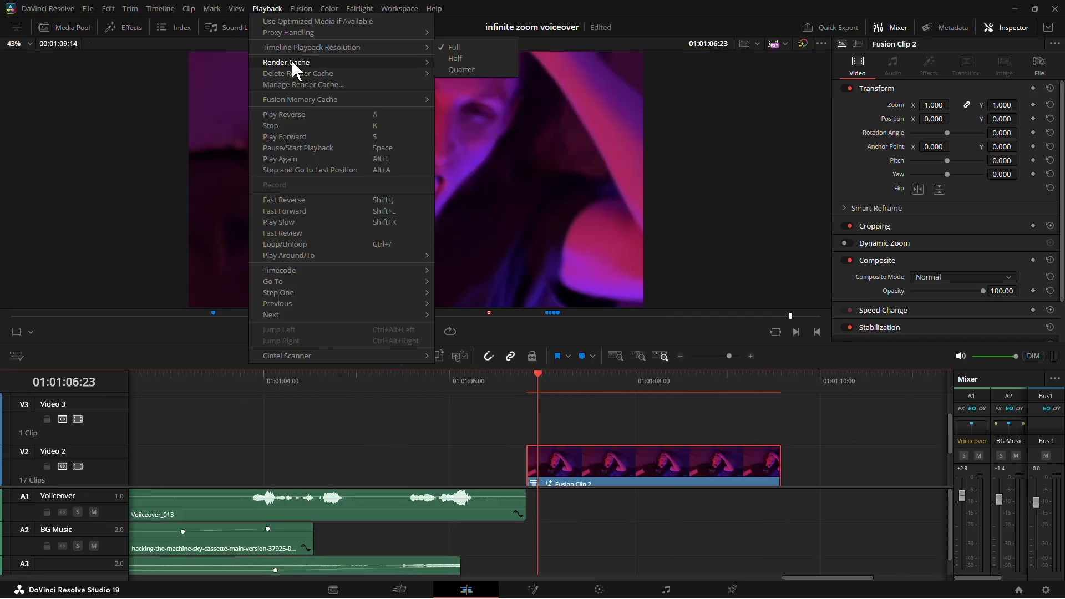
{"action": "mouse_move", "coordinate": [372, 61]}
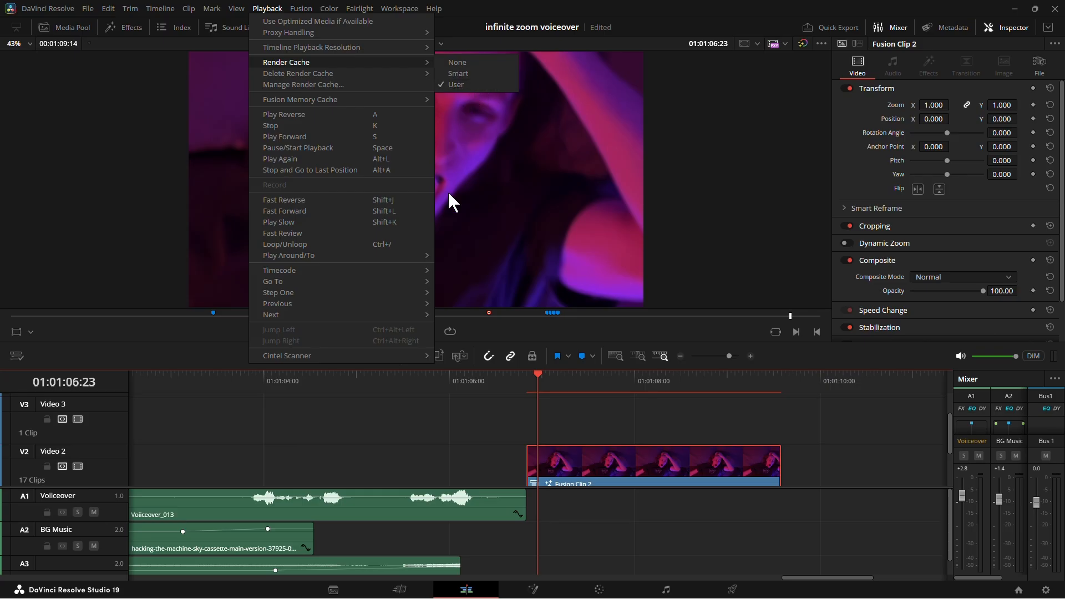
{"action": "left_click", "coordinate": [519, 430]}
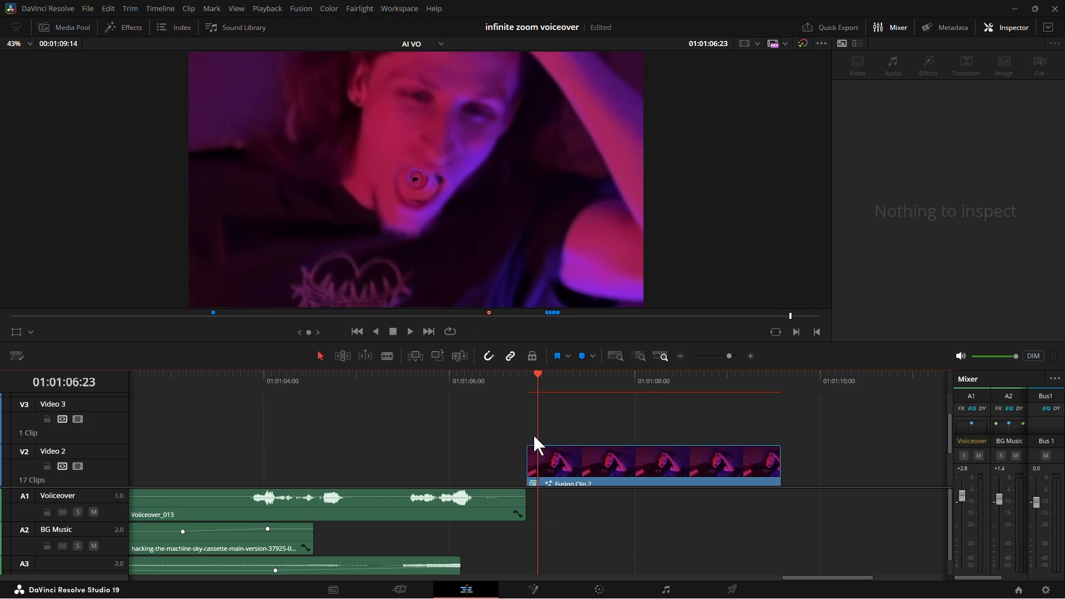
{"action": "right_click", "coordinate": [595, 464]}
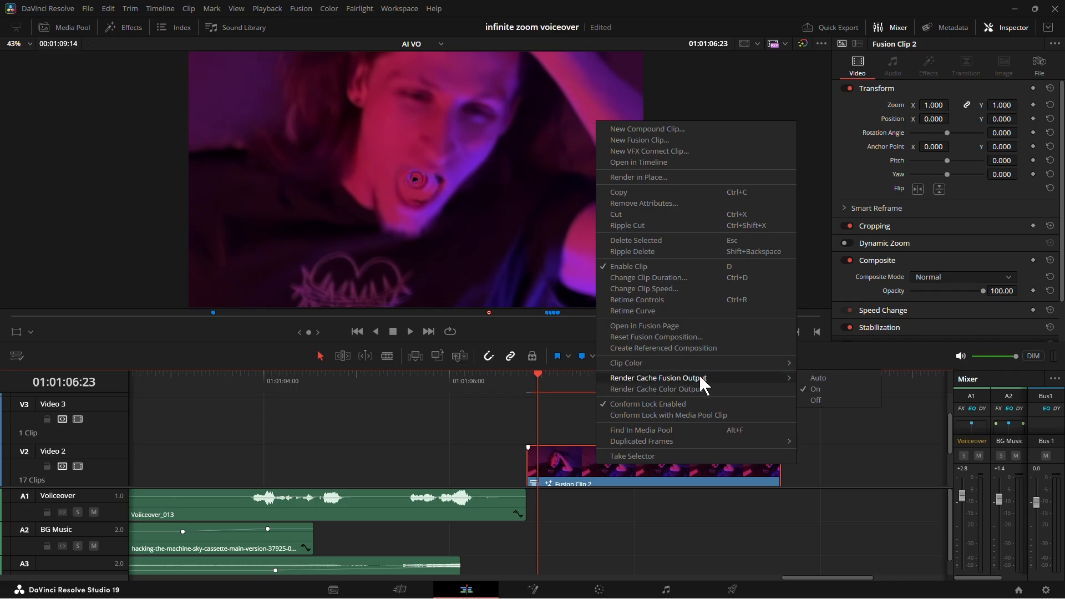
{"action": "left_click", "coordinate": [826, 387]}
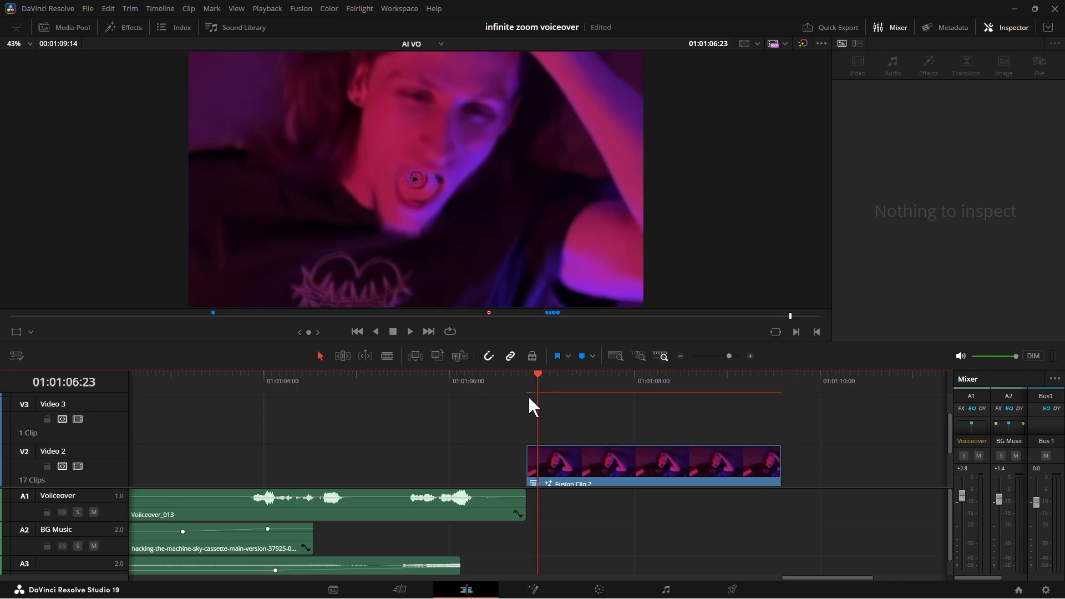
{"action": "left_click", "coordinate": [491, 377]}
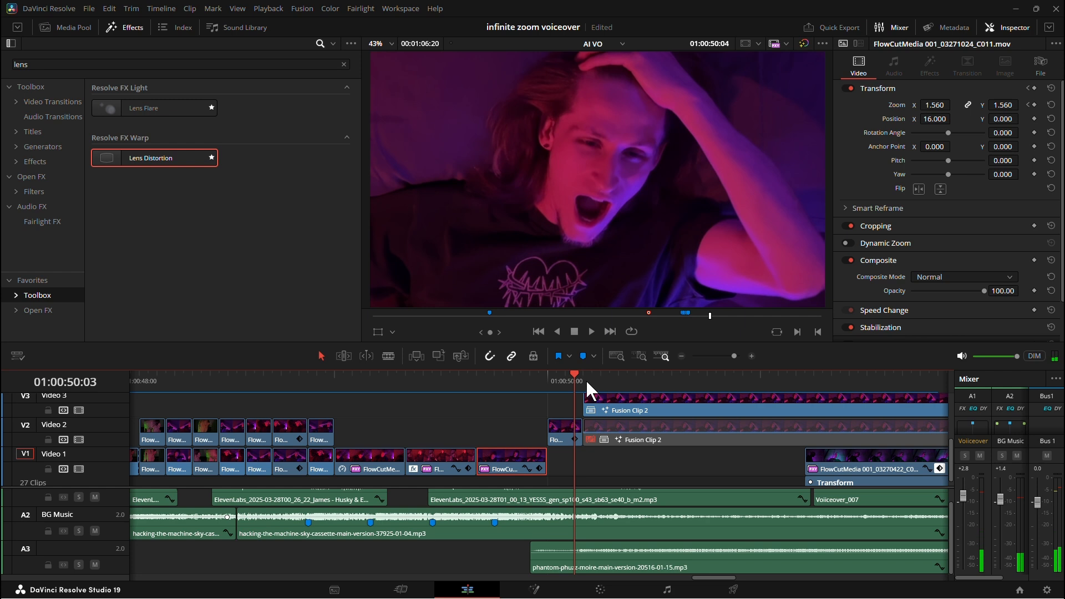
Select the clip just before Fusion Clip 2 on Video 2 and set its zoom to 2.26 and Y position to 176.
{"action": "left_click", "coordinate": [586, 379]}
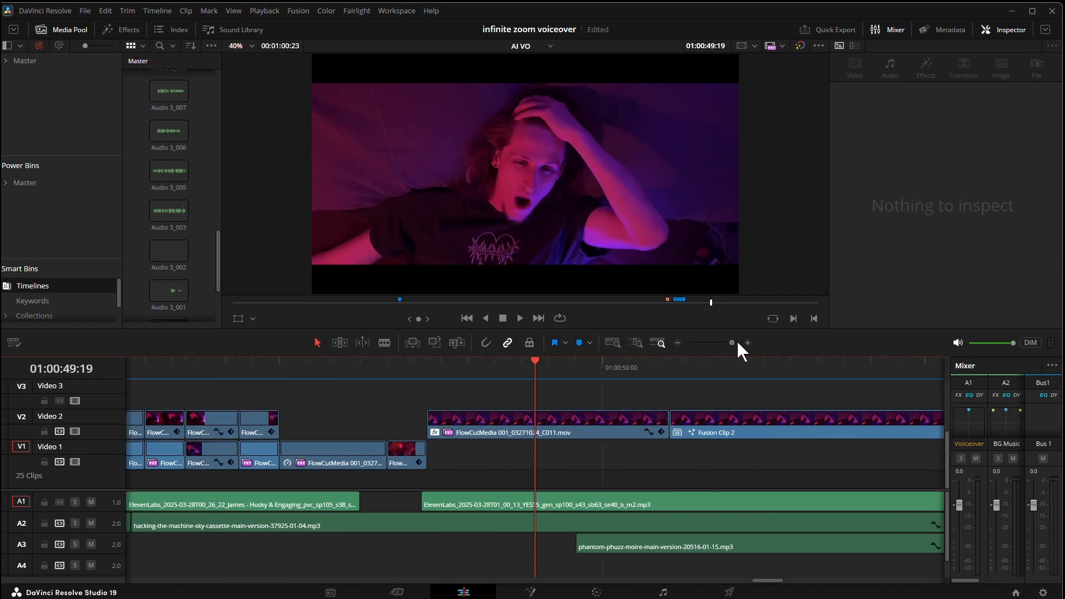
{"action": "left_click", "coordinate": [737, 342]}
{"action": "left_click", "coordinate": [880, 365]}
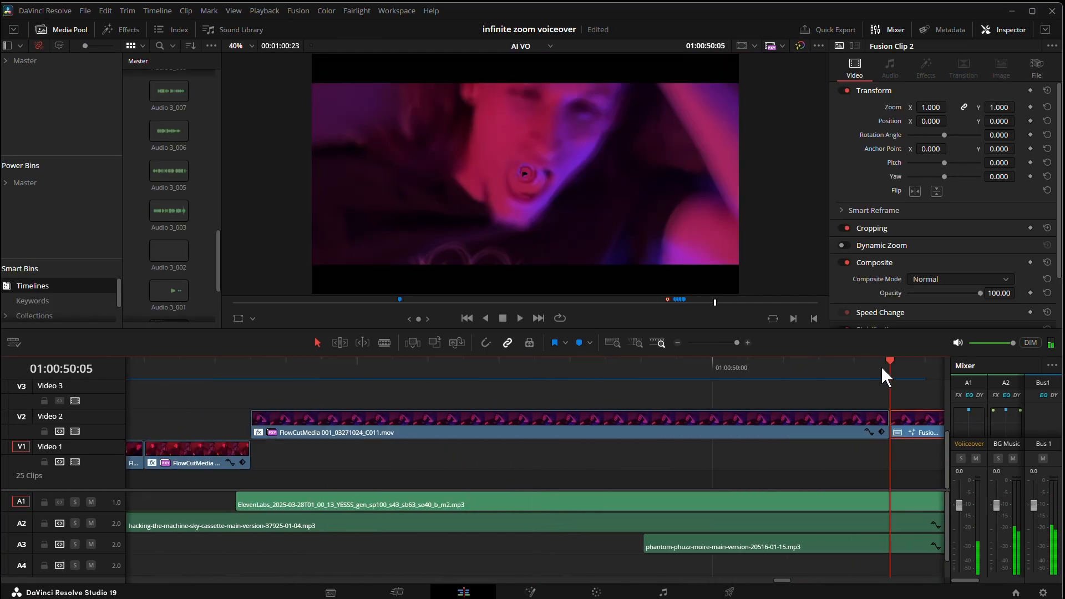
{"action": "key", "text": "Left"}
{"action": "left_click", "coordinate": [857, 425]}
{"action": "left_click_drag", "start_coordinate": [931, 107], "coordinate": [948, 122]}
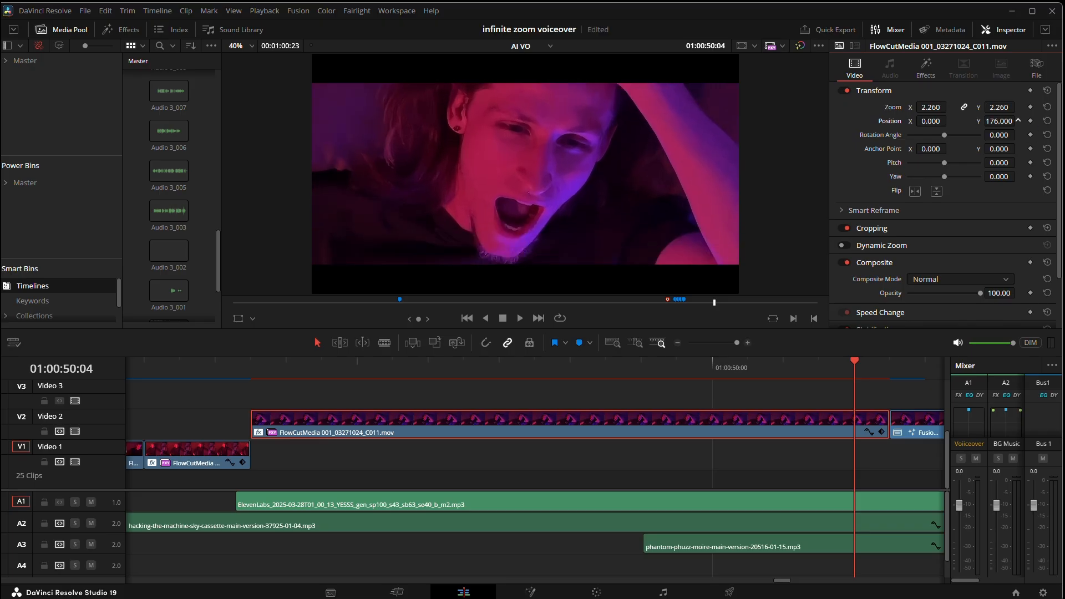
Compare the frames on both sides of the cut and refine the preceding clip's zoom to 2.12 along with its Y position.
{"action": "left_click", "coordinate": [903, 369]}
{"action": "key", "text": "Right"}
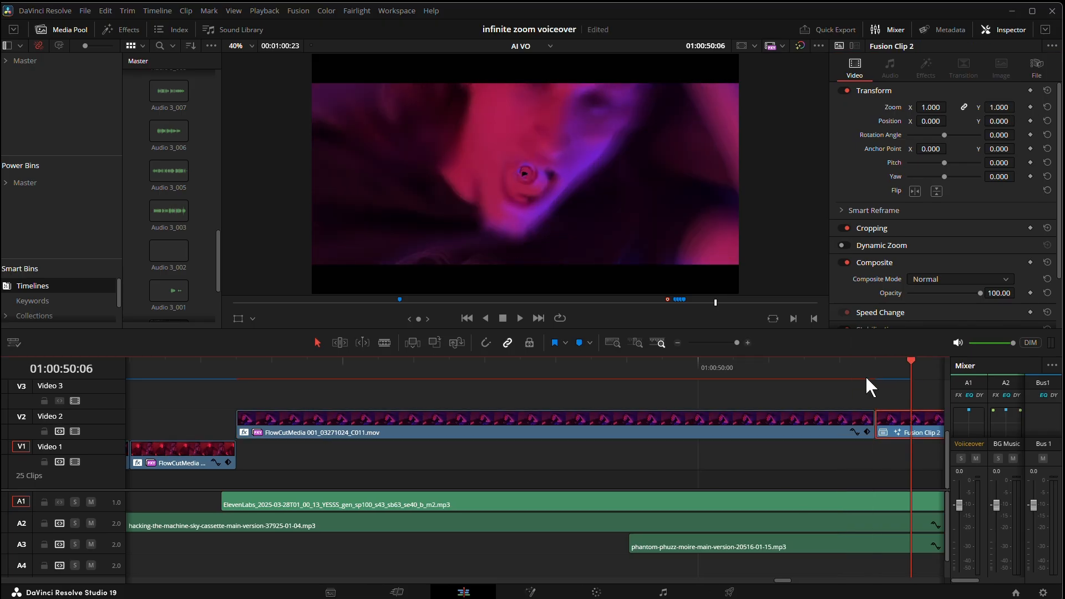
{"action": "key", "text": "Left"}
{"action": "key", "text": "Left"}
{"action": "key", "text": "Right"}
{"action": "key", "text": "Left"}
{"action": "left_click_drag", "start_coordinate": [998, 121], "coordinate": [996, 120]}
{"action": "left_click_drag", "start_coordinate": [930, 107], "coordinate": [938, 107]}
{"action": "key", "text": "Right"}
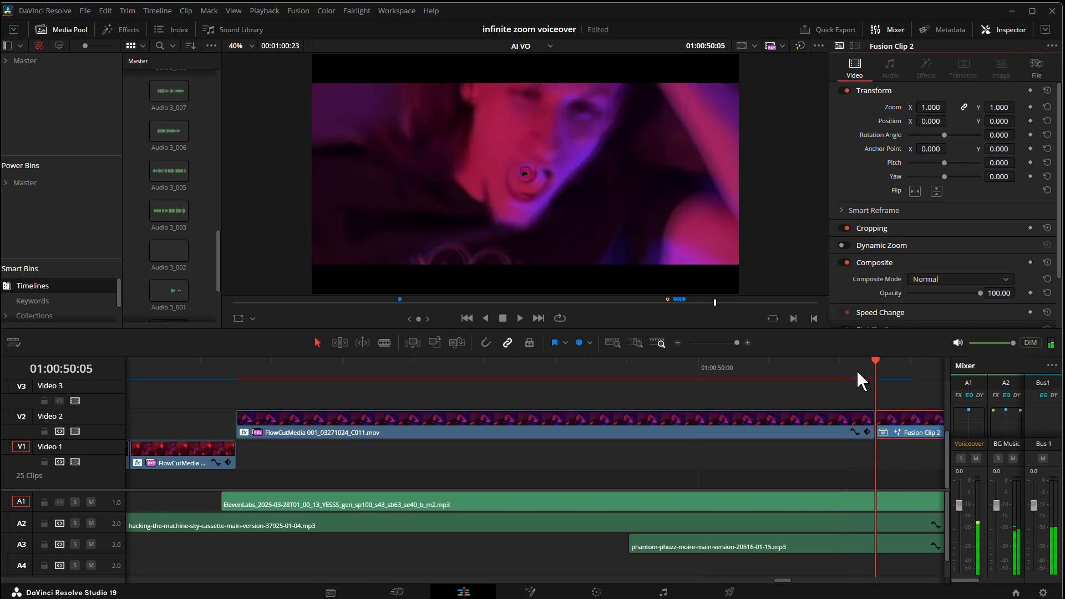
Adjust the preceding clip's Y position to 272 so the mouth lines up with Fusion Clip 2 across the cut.
{"action": "key", "text": "Left"}
{"action": "key", "text": "Right"}
{"action": "key", "text": "Left"}
{"action": "key", "text": "Right"}
{"action": "key", "text": "Left"}
{"action": "left_click_drag", "start_coordinate": [993, 121], "coordinate": [997, 121]}
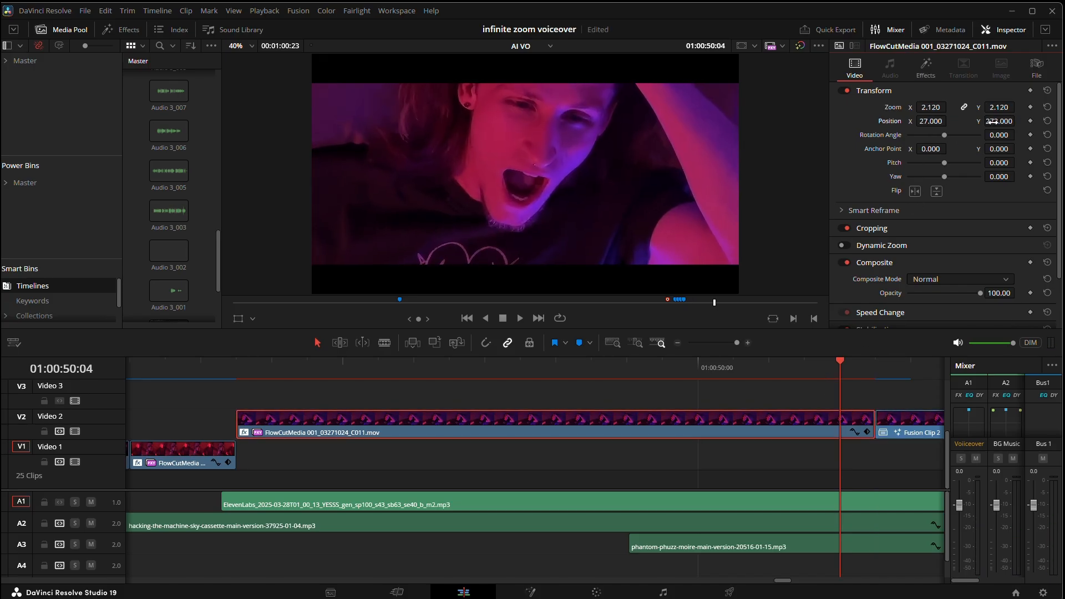
{"action": "key", "text": "Right"}
{"action": "key", "text": "Left"}
Keyframe the clip's zoom and position on its last frame, and reduce zoom to 1.15 with a lower Y position at its start.
{"action": "left_click", "coordinate": [792, 367]}
{"action": "key", "text": "Right"}
{"action": "left_click", "coordinate": [1029, 121]}
{"action": "left_click", "coordinate": [238, 370]}
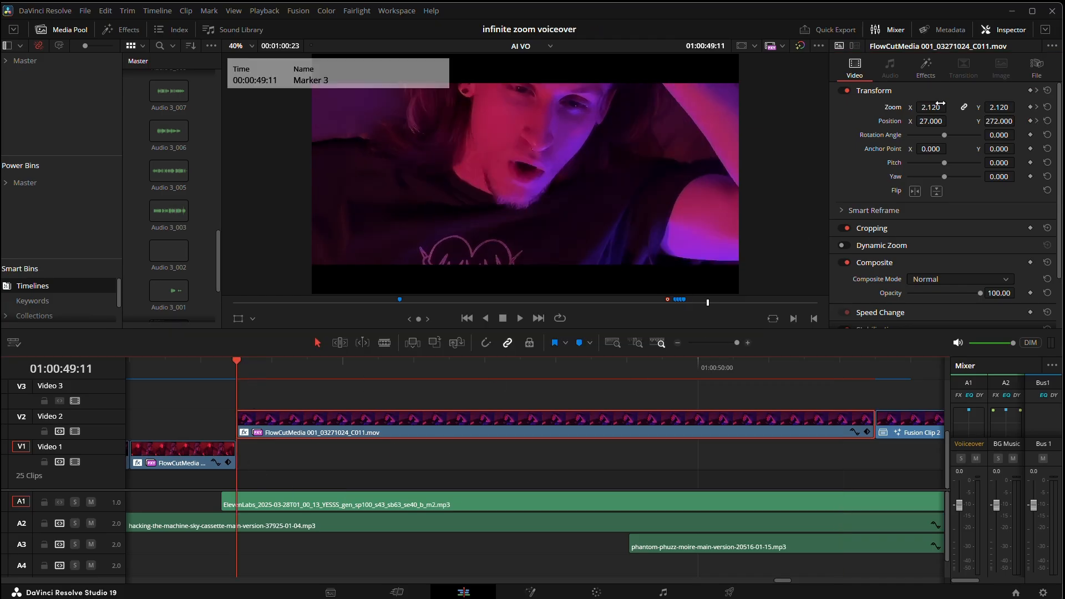
{"action": "mouse_move", "coordinate": [931, 107]}
{"action": "left_mouse_down"}
{"action": "mouse_move", "coordinate": [920, 107]}
{"action": "mouse_move", "coordinate": [921, 121]}
{"action": "left_mouse_up"}
{"action": "left_click_drag", "start_coordinate": [997, 121], "coordinate": [978, 127]}
{"action": "left_click", "coordinate": [147, 363]}
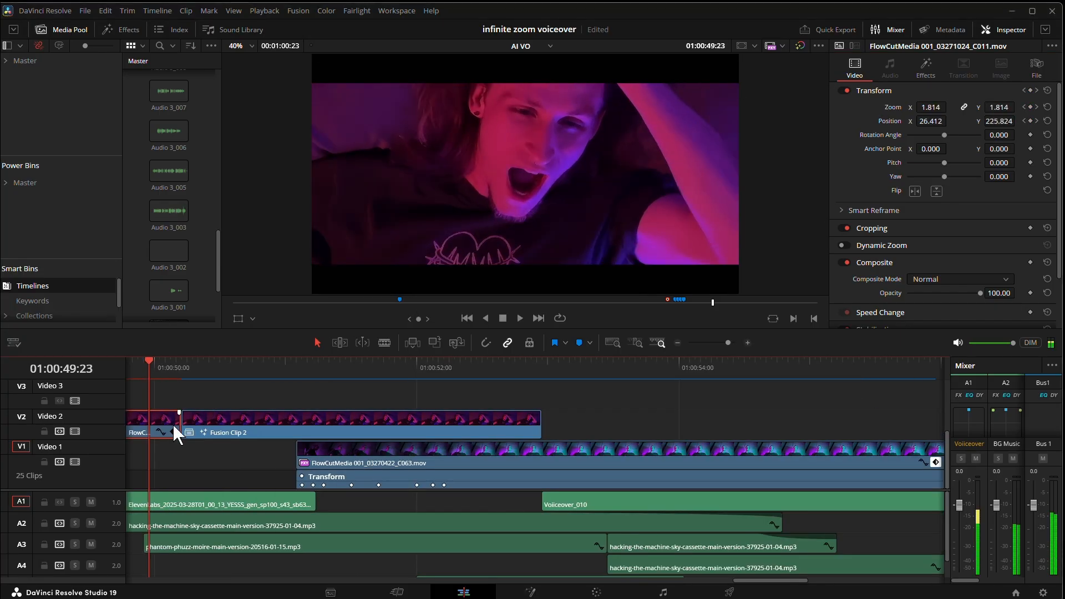
Display the clip's curve editor and ease the curve between its zoom keyframes.
{"action": "left_click", "coordinate": [161, 432]}
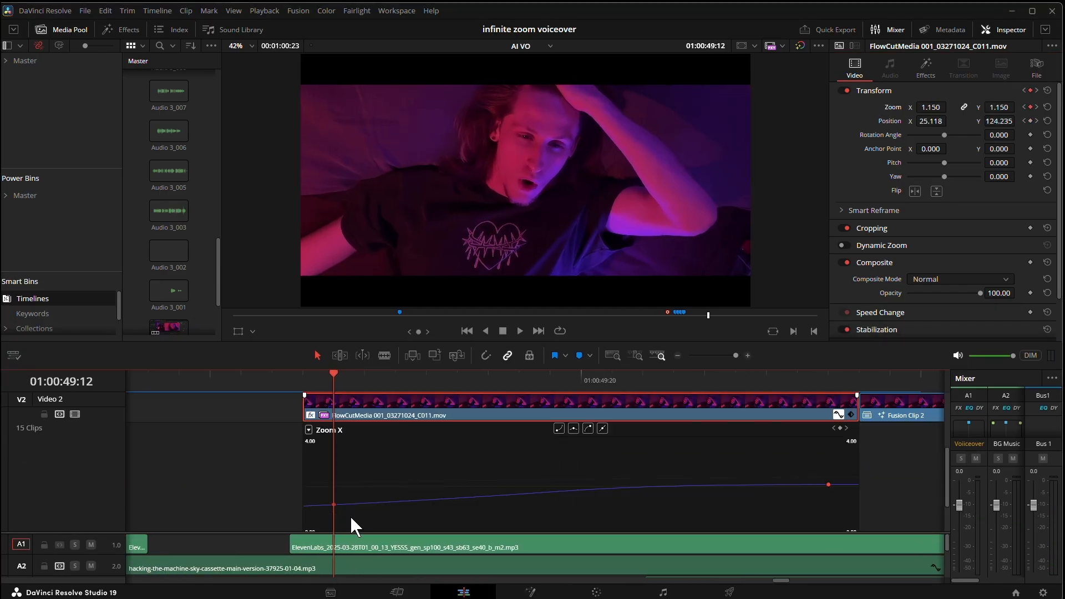
{"action": "left_click_drag", "start_coordinate": [828, 484], "coordinate": [713, 487]}
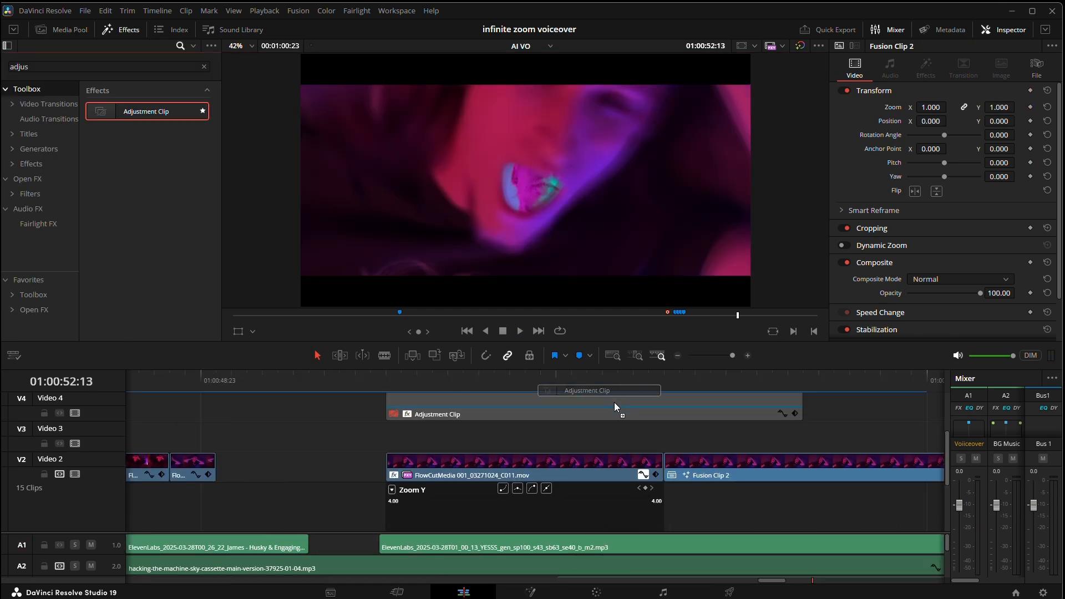
Apply Zoom Blur to an adjustment clip on Video 3 spanning the cut, and keyframe its Zoom Amount at about -0.58.
{"action": "left_click_drag", "start_coordinate": [614, 408], "coordinate": [438, 423]}
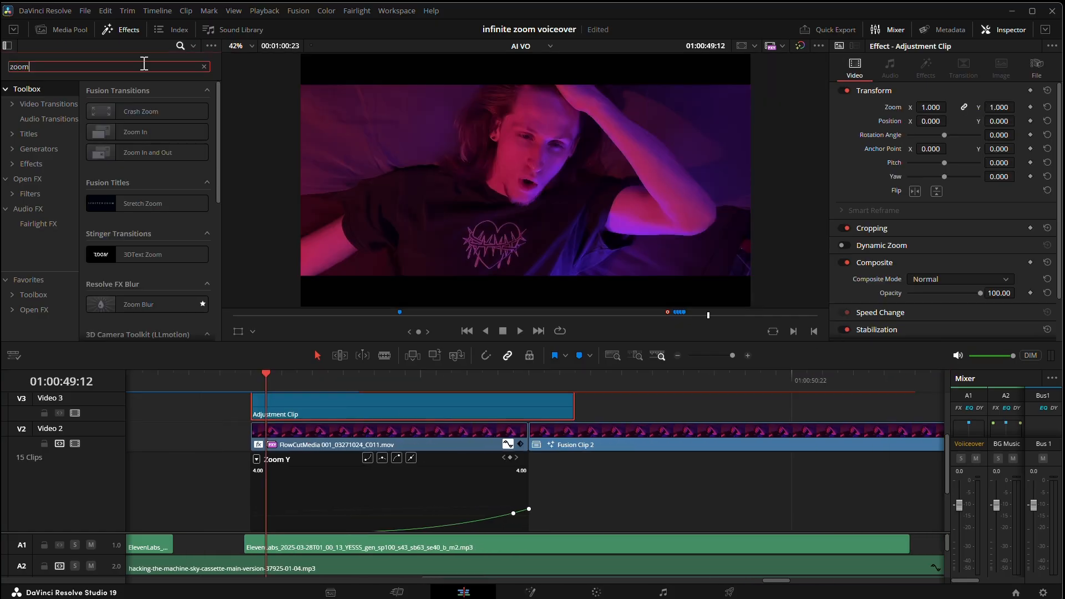
{"action": "left_click_drag", "start_coordinate": [147, 304], "coordinate": [373, 414]}
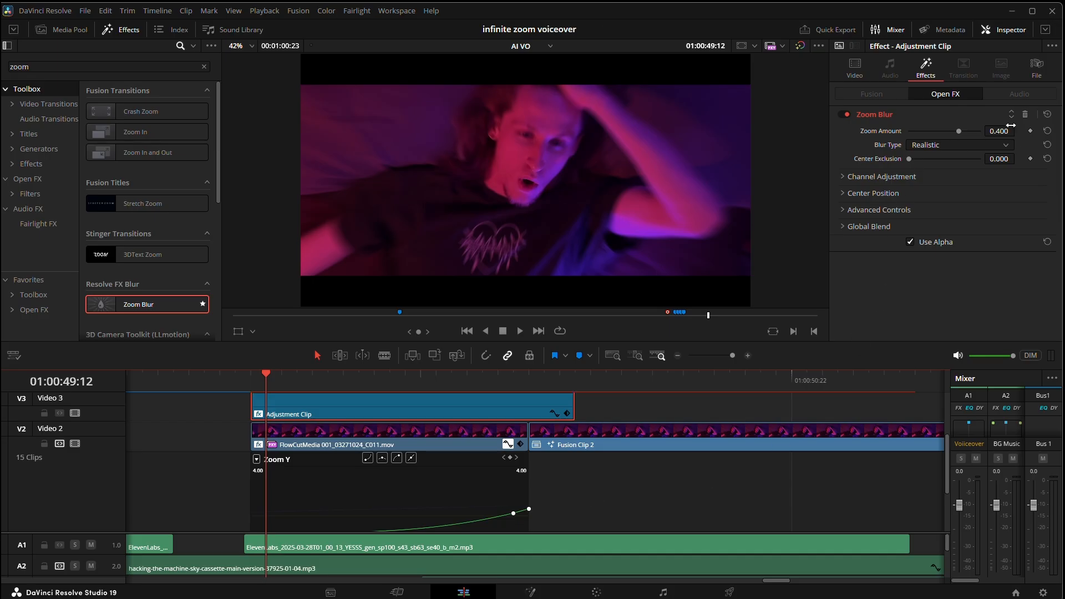
{"action": "left_click", "coordinate": [1030, 131]}
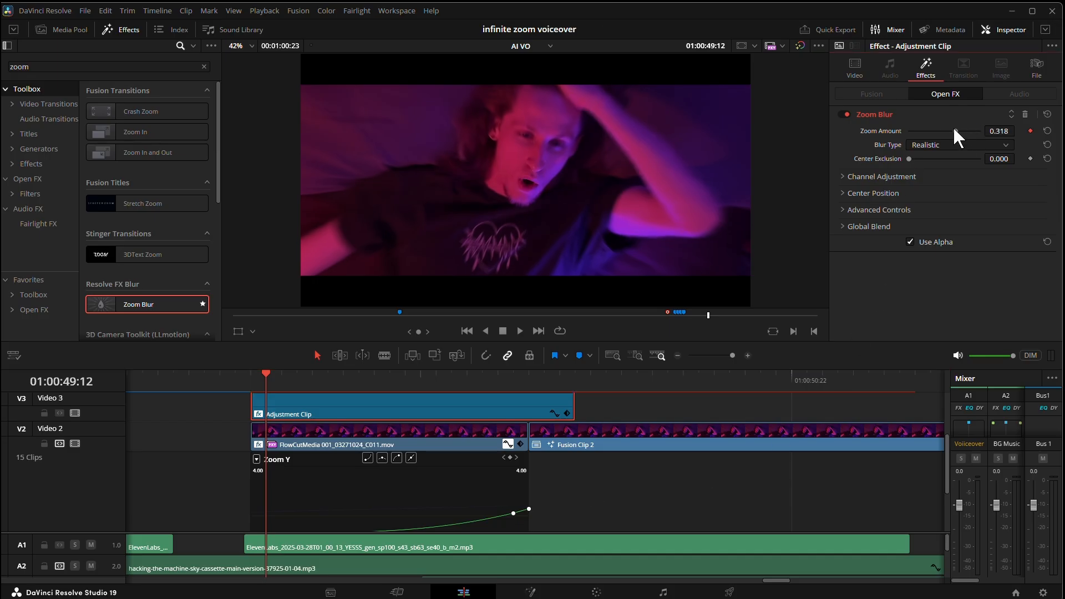
{"action": "left_click_drag", "start_coordinate": [953, 129], "coordinate": [925, 129]}
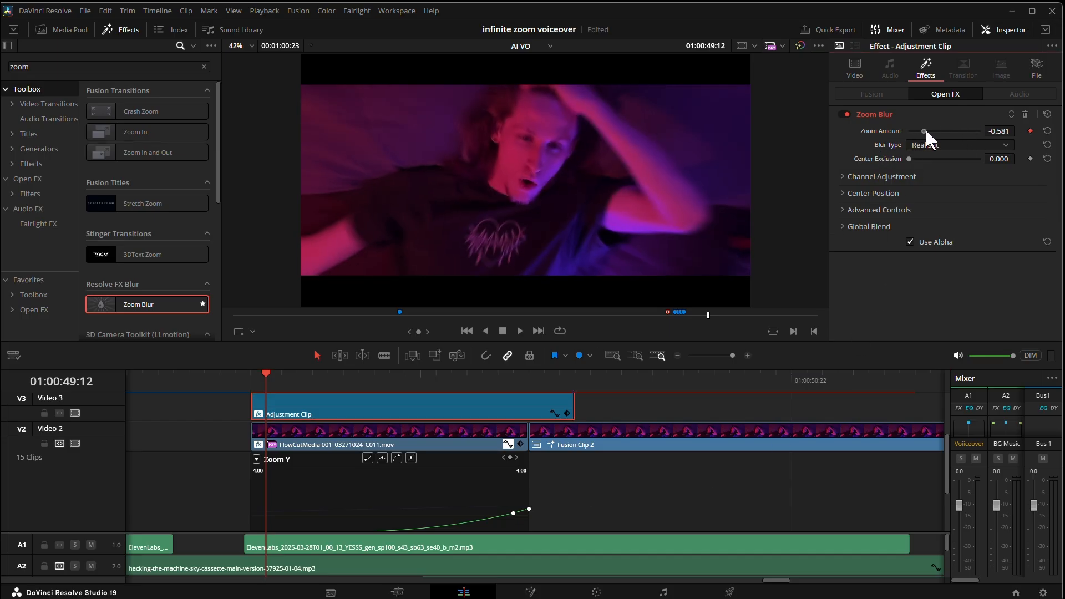